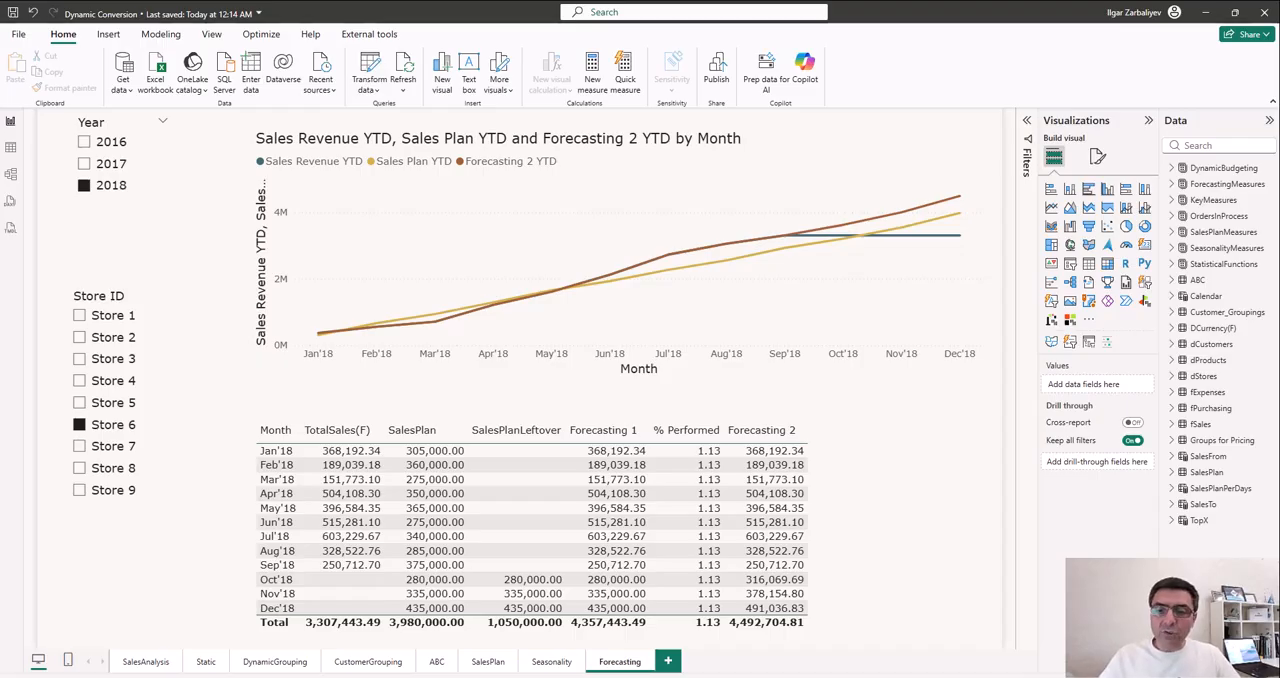
- Switch to the EW_Dataset workbook in Excel and look through the dStores, dProducts, dCustomers and fSales sheets
key("alt+Tab")
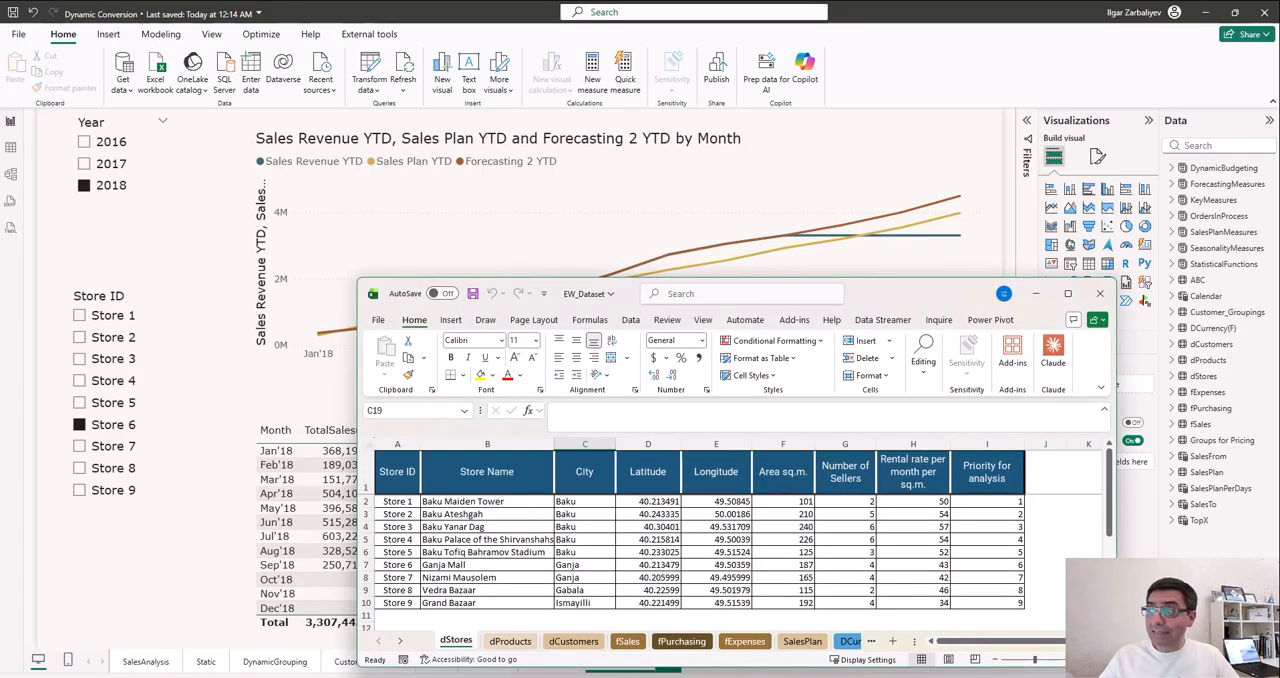
left_click(1068, 294)
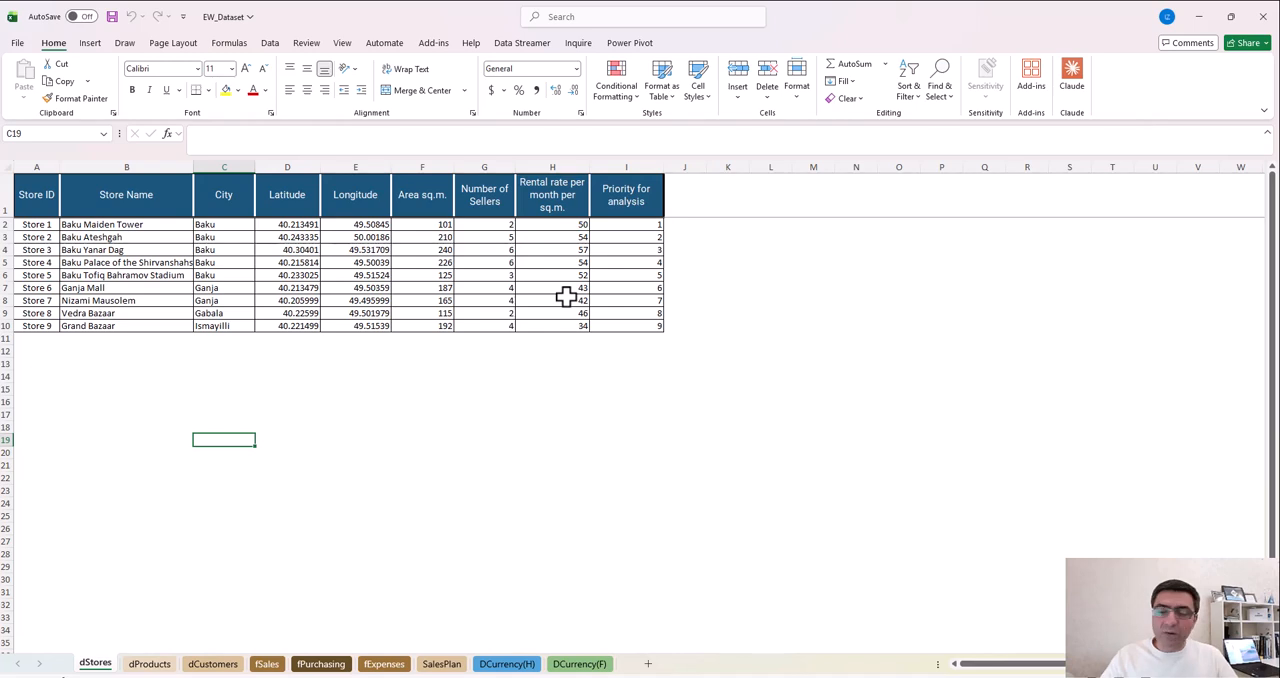
left_click(145, 665)
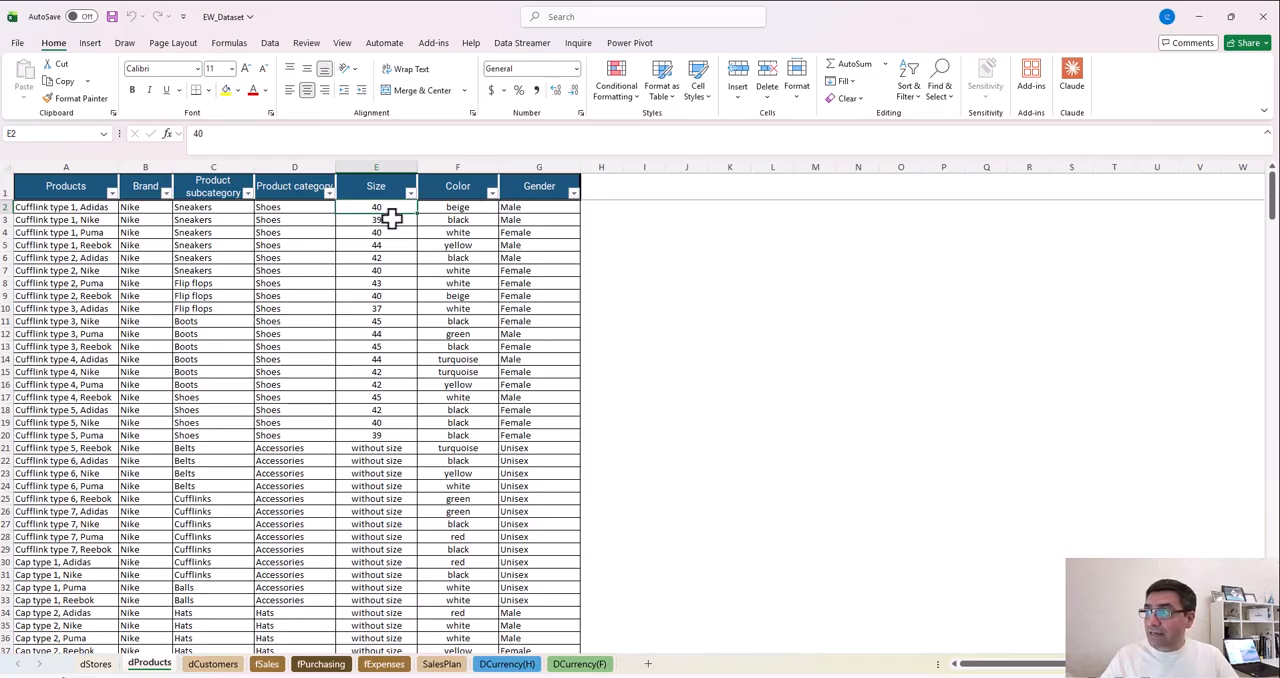
left_click(212, 664)
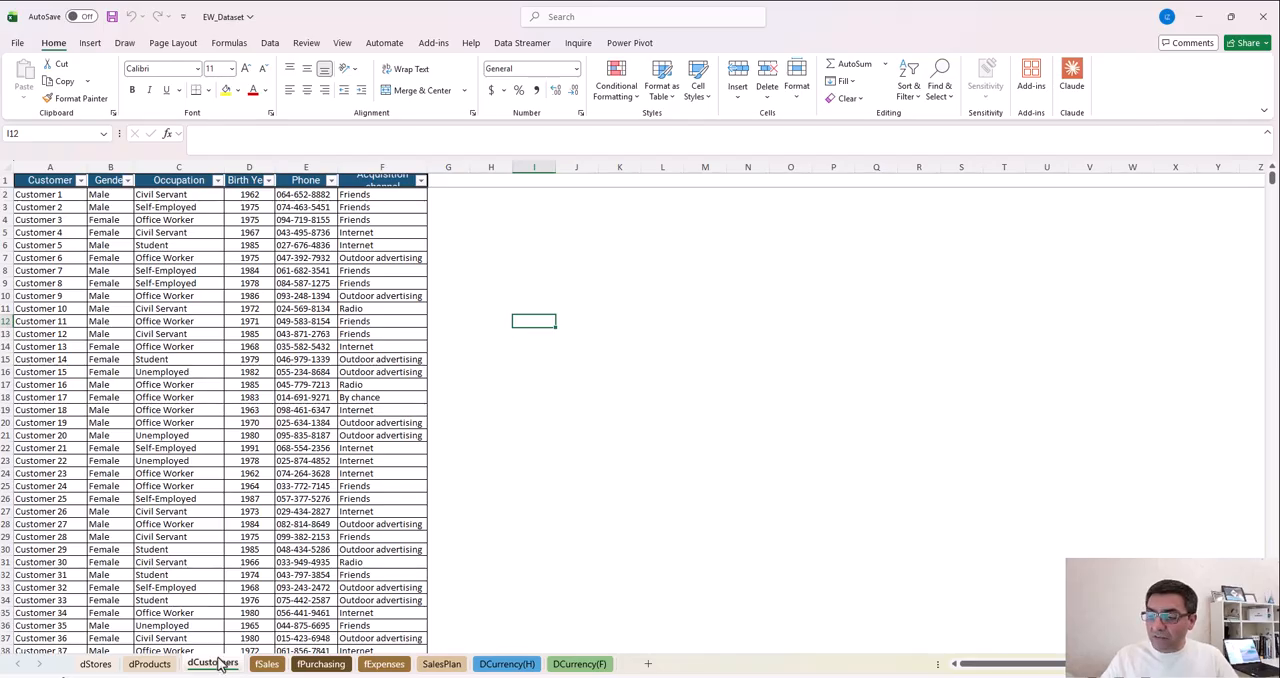
left_click(266, 664)
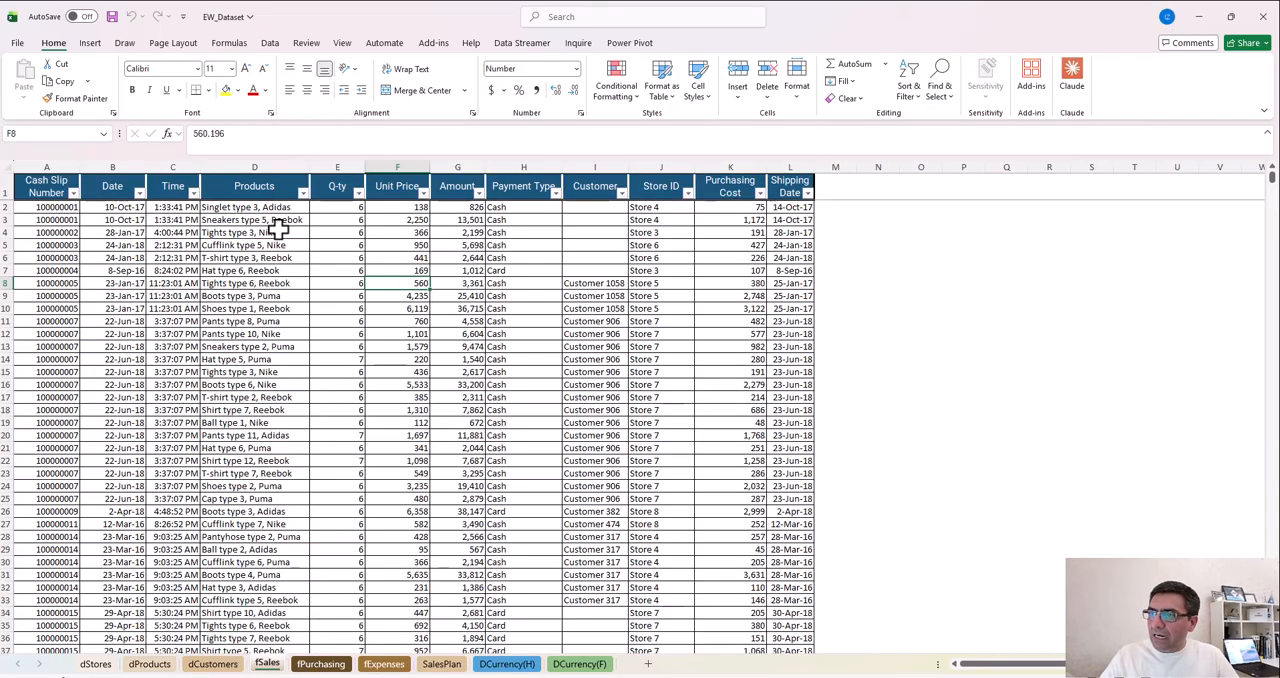
- Examine the Date and Shipping Date columns of the fSales sheet and close the workbook without saving
scroll(294, 648, "right", 1)
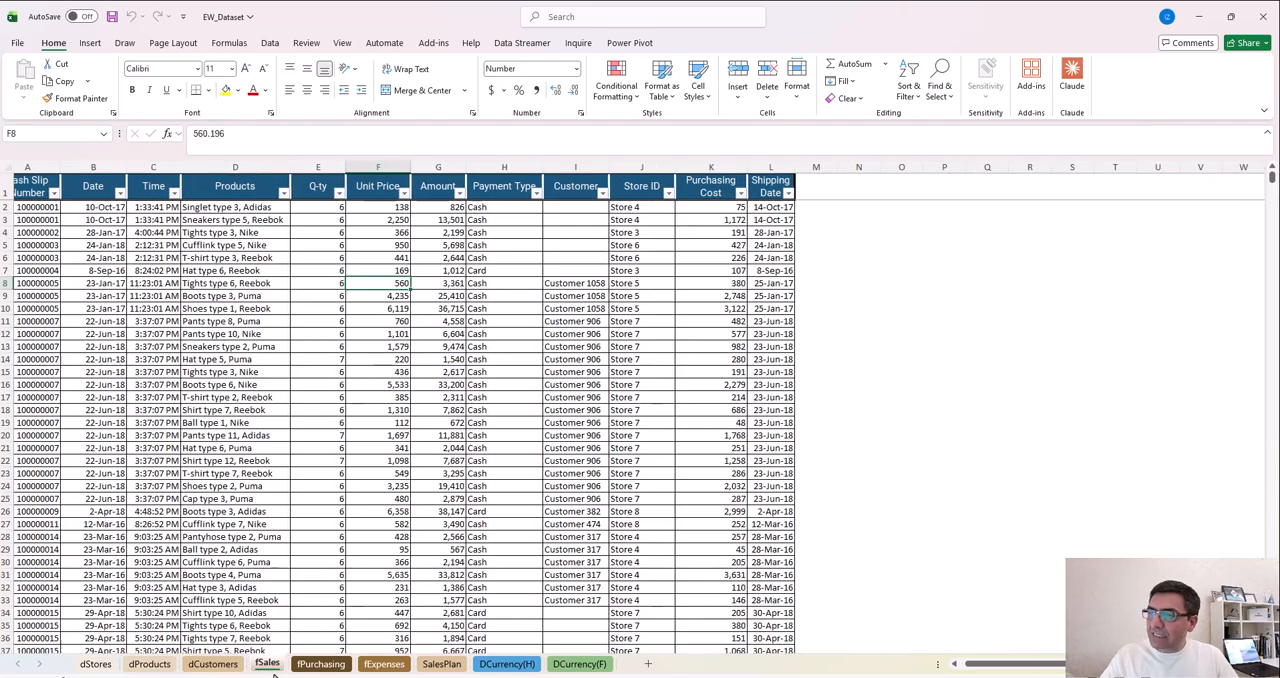
left_click(99, 168)
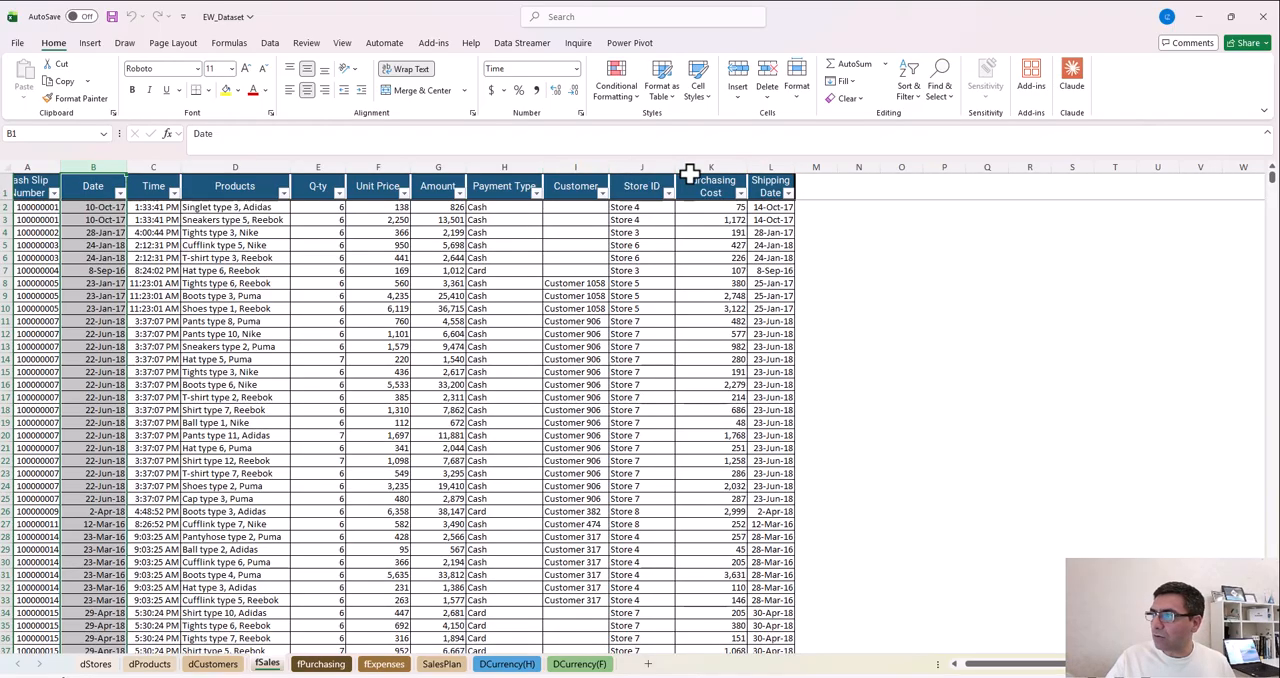
left_click(772, 166)
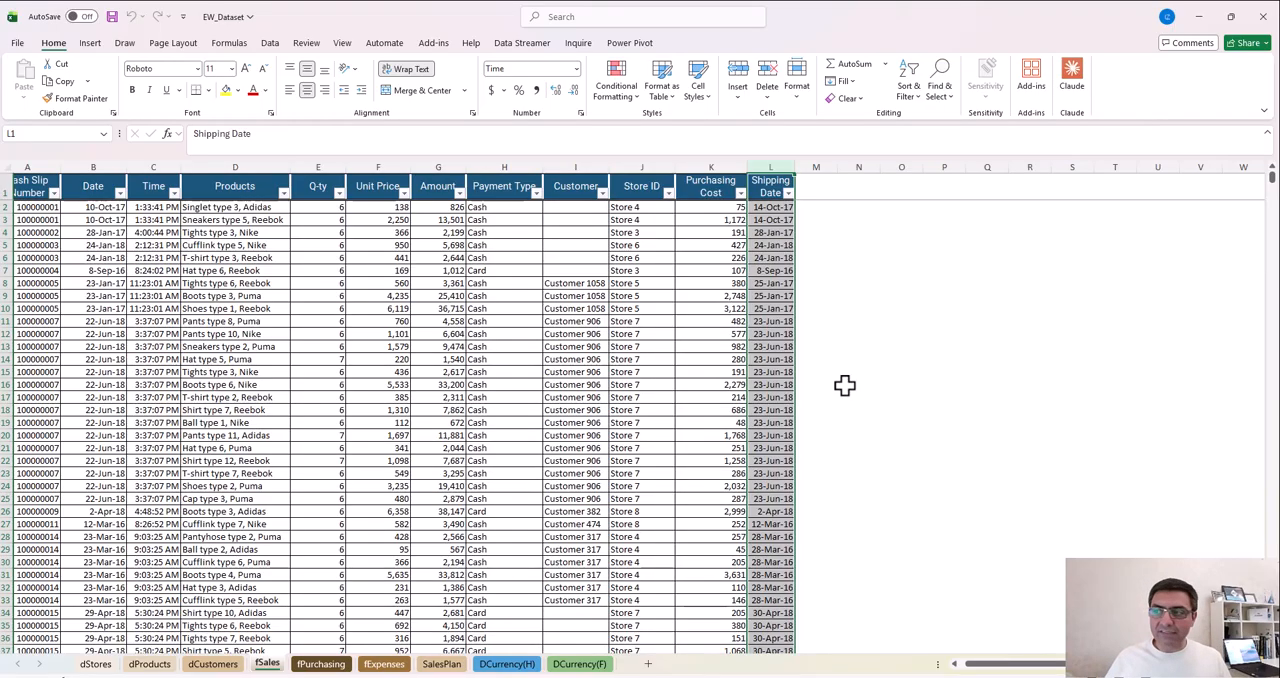
left_click(1257, 16)
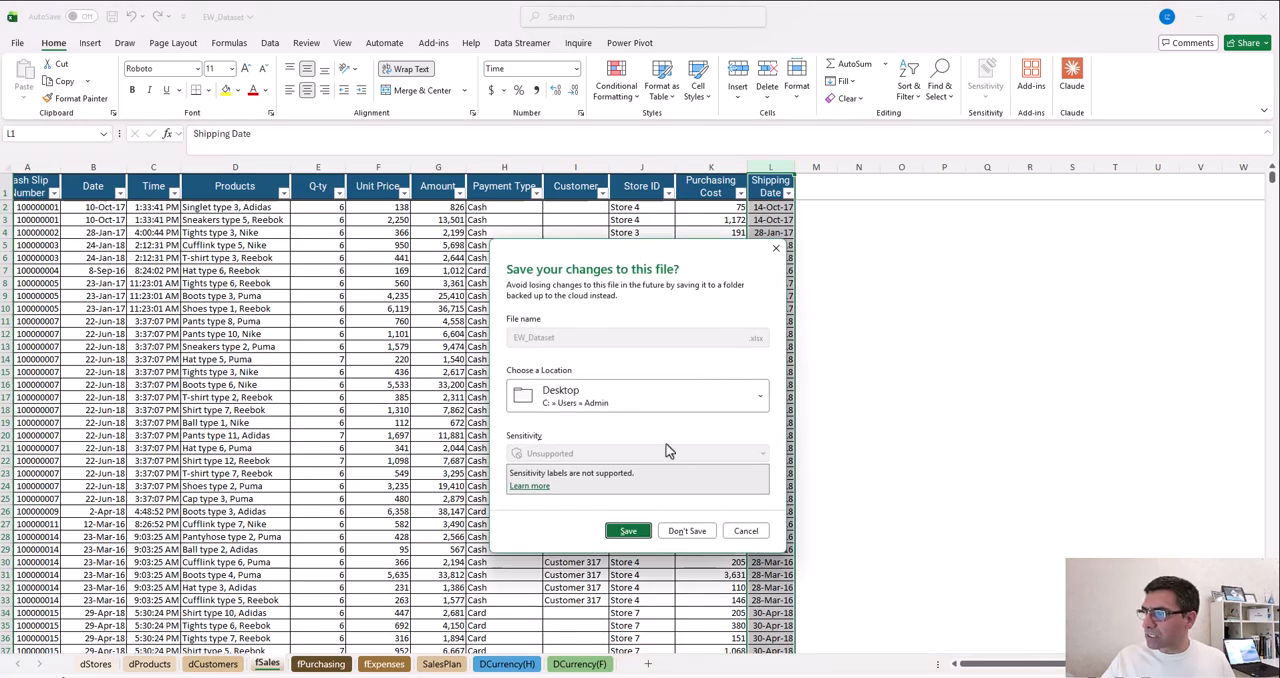
left_click(682, 531)
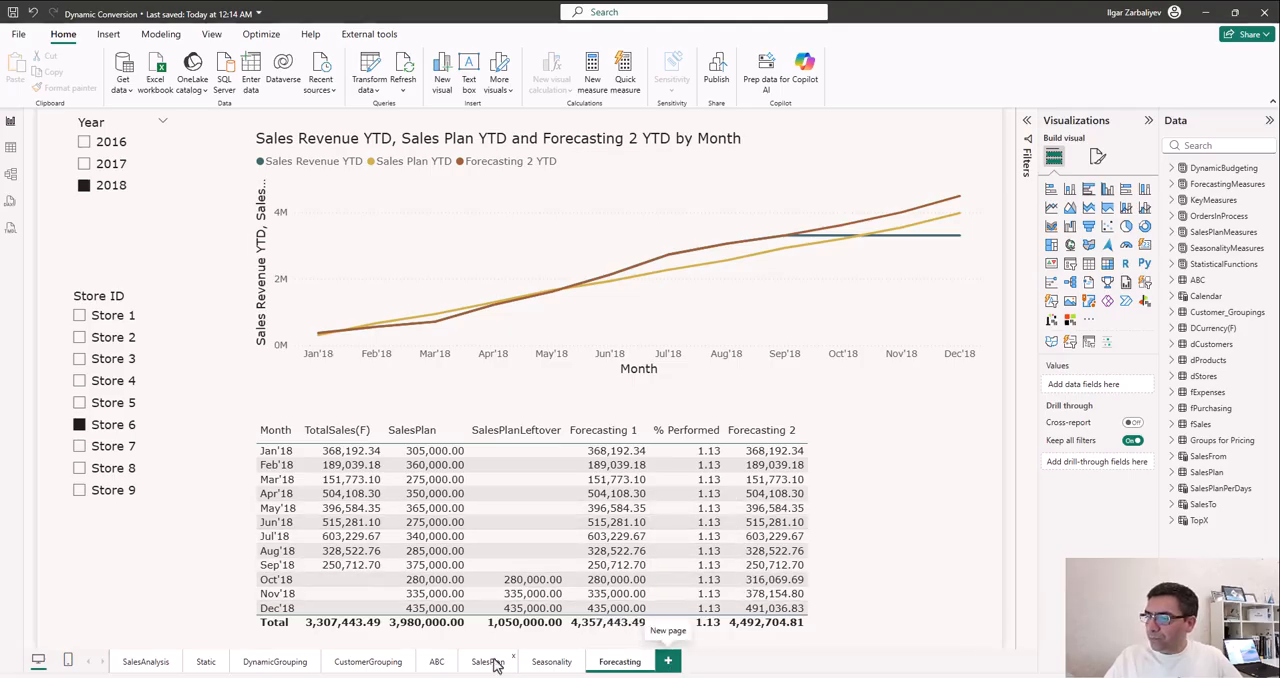
- Duplicate the DynamicGrouping report page
left_click(384, 666)
left_click(278, 662)
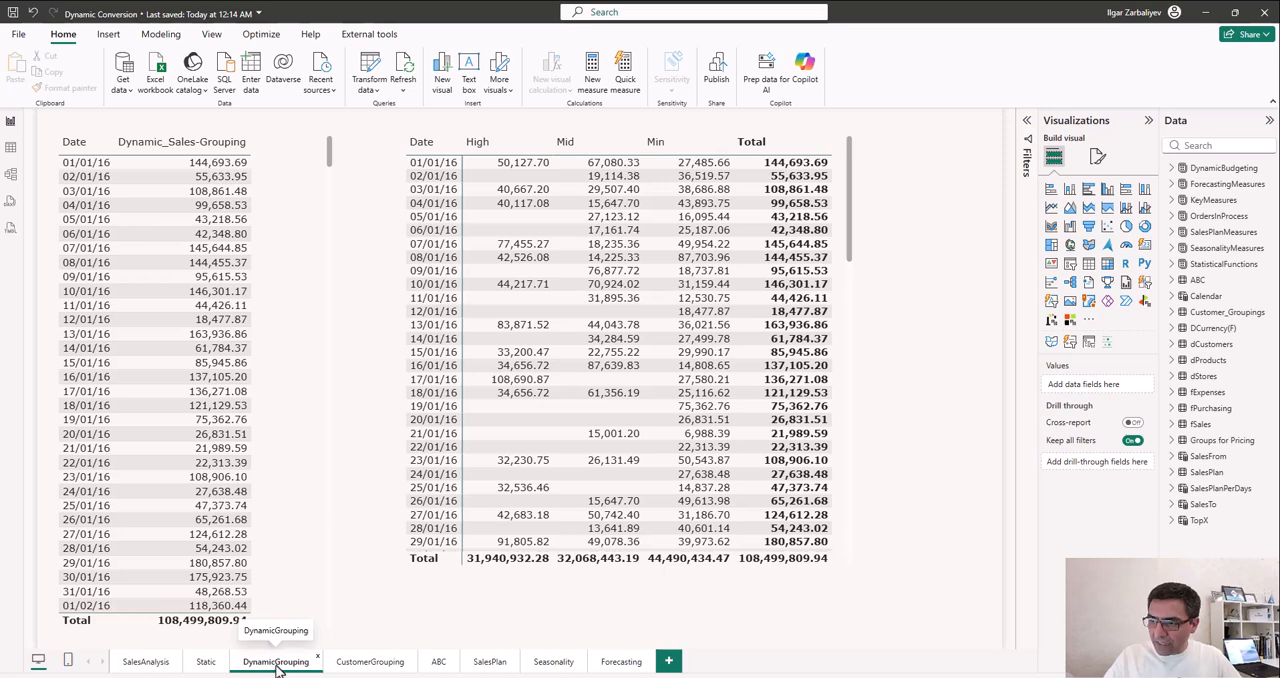
right_click(278, 668)
left_click(322, 593)
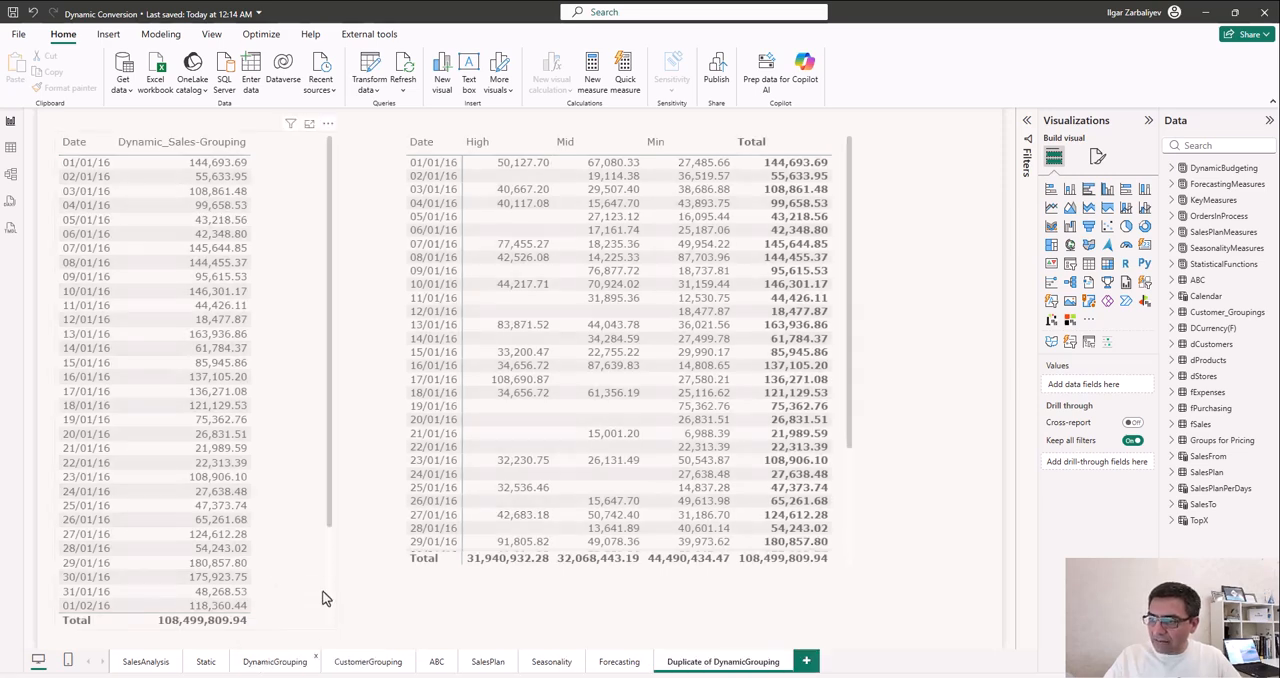
- Rename the duplicated DynamicGrouping page as "COnverted AMount"
double_click(712, 662)
type("Dynami")
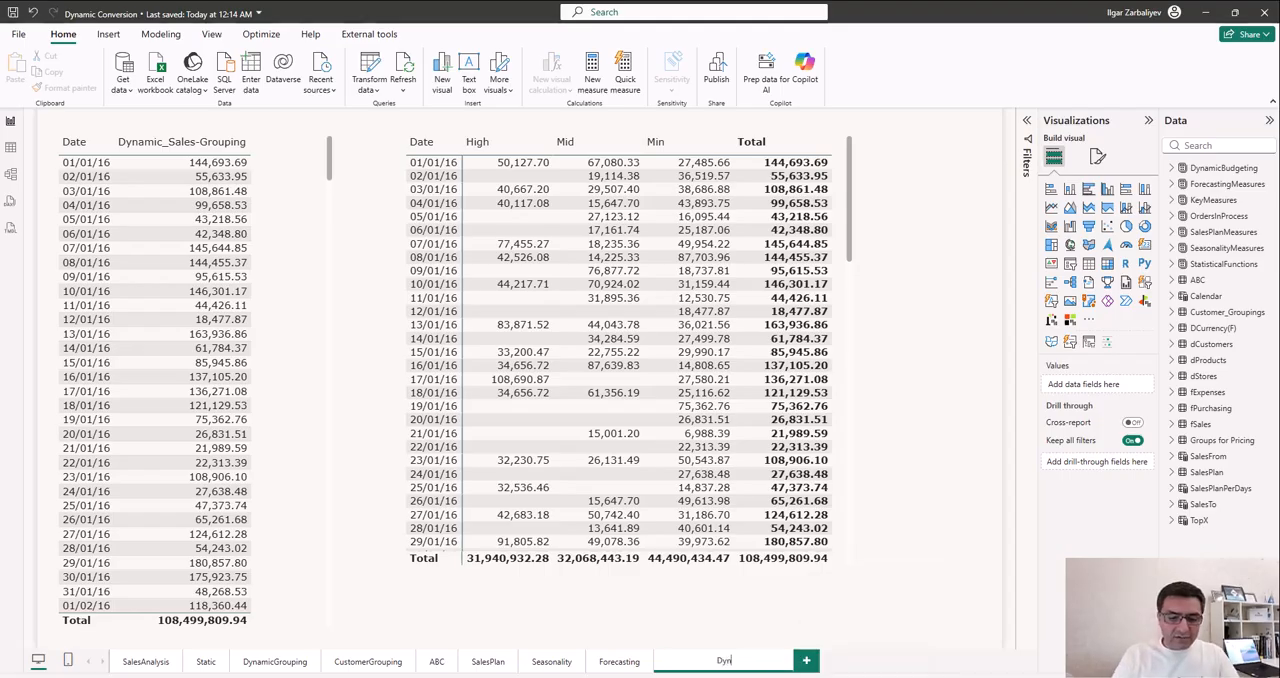
key("BackSpace")
key("BackSpace")
key("BackSpace")
key("BackSpace")
key("BackSpace")
key("BackSpace")
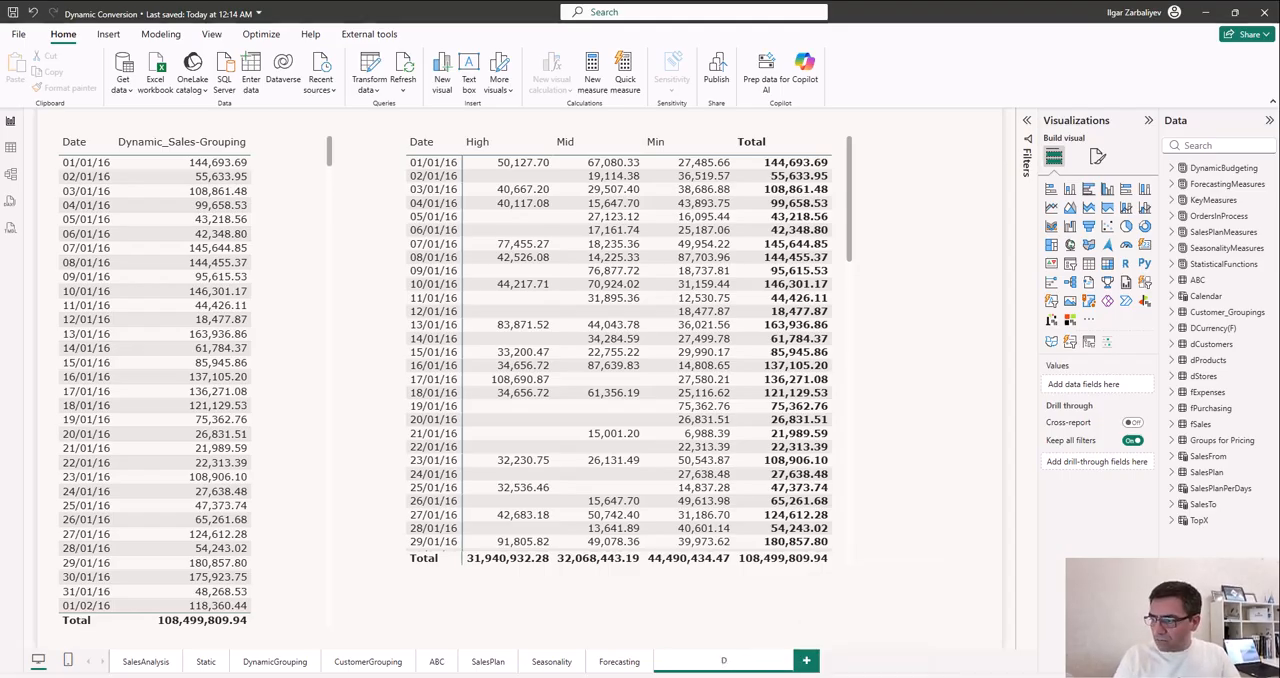
type("COnve")
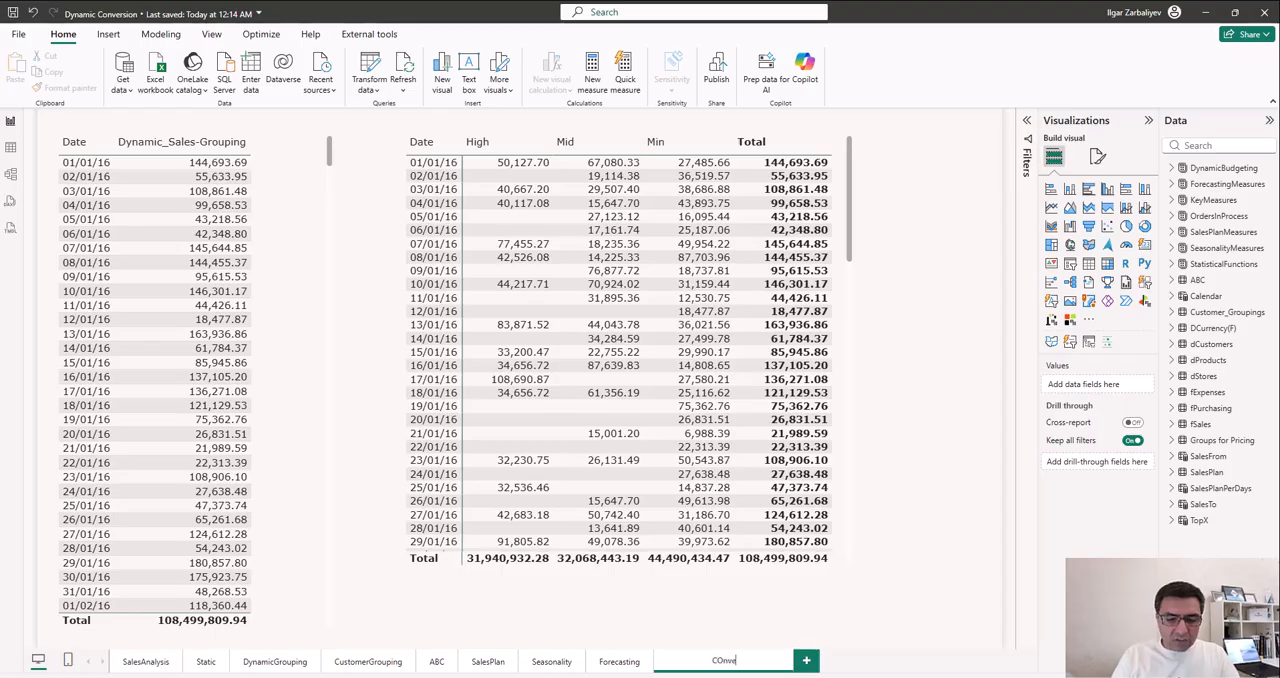
type("rted AMount")
key("Return")
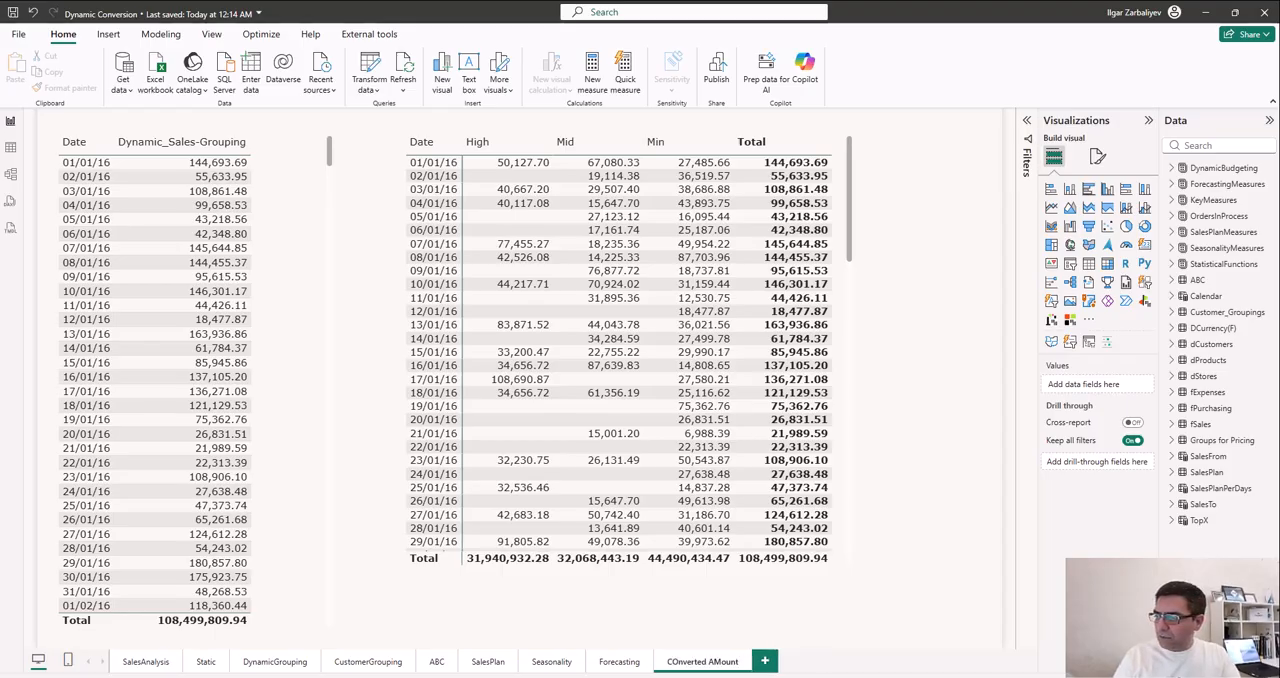
- Correct the capital M in the new page's name so that it reads "COnverted Amount"
double_click(719, 664)
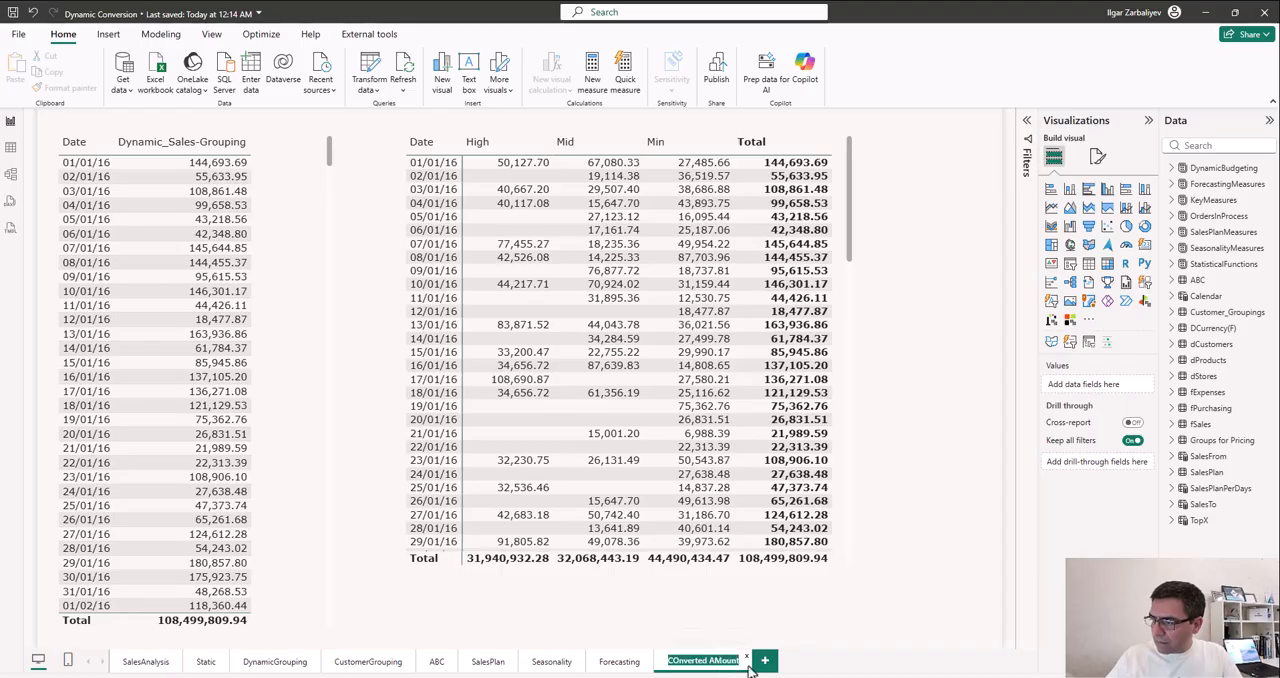
left_click(735, 662)
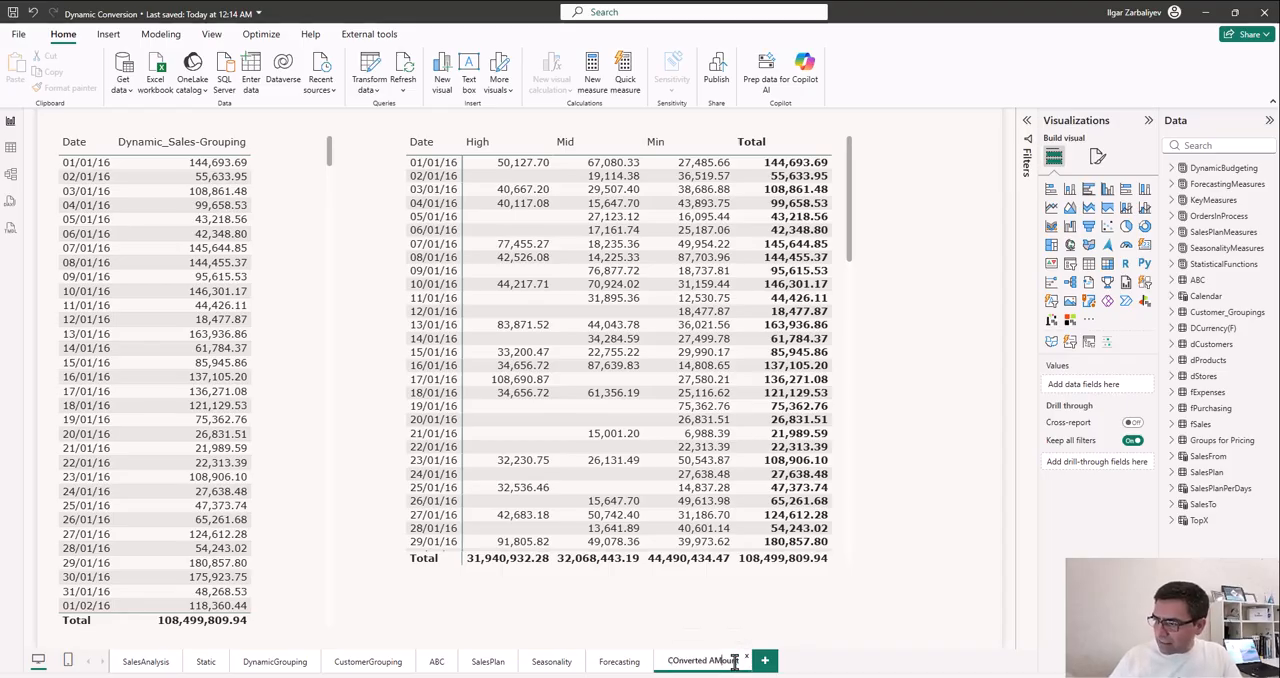
key("BackSpace")
type("m")
key("Return")
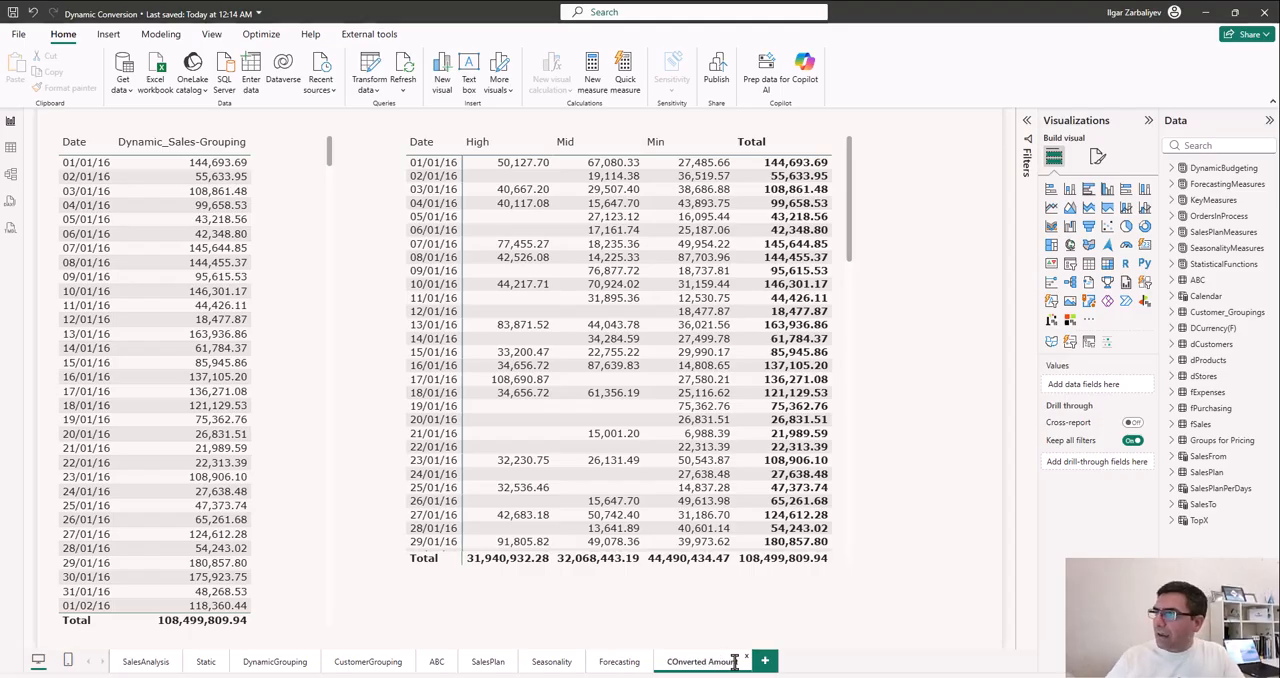
- Delete the matrix with the High, Mid and Min columns and move the remaining table toward the middle of the page
left_click(846, 558)
key("Delete")
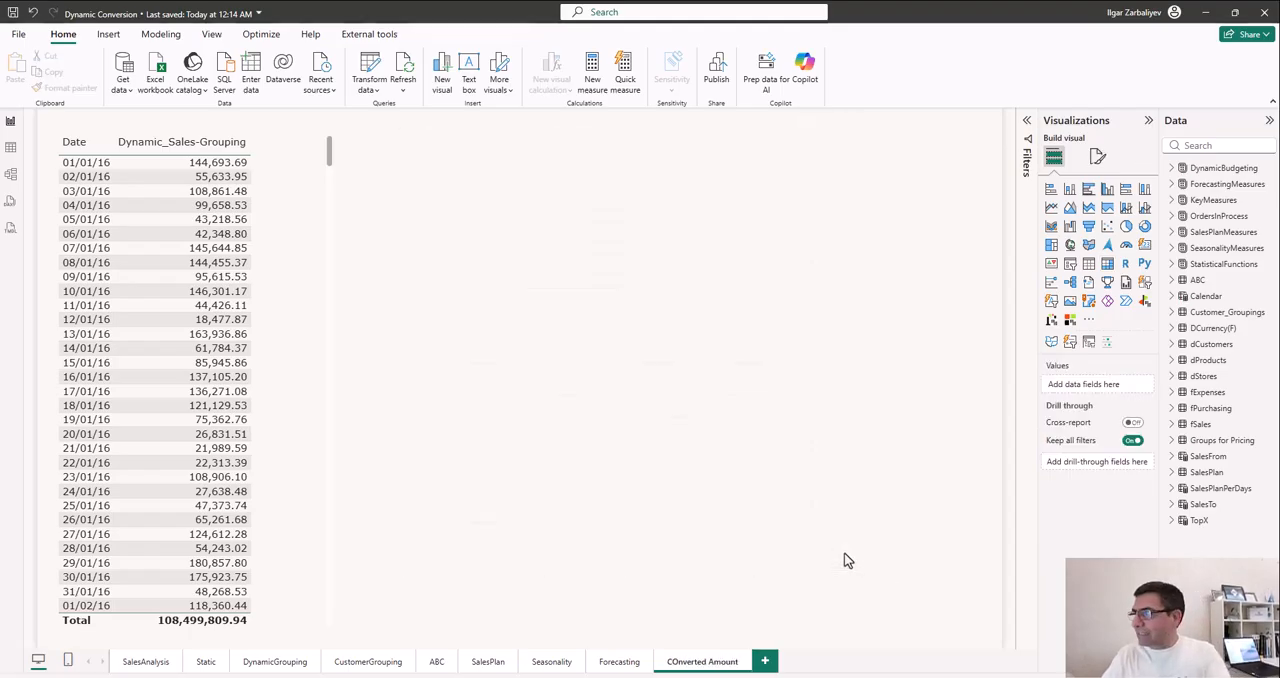
left_click_drag(290, 320, 537, 317)
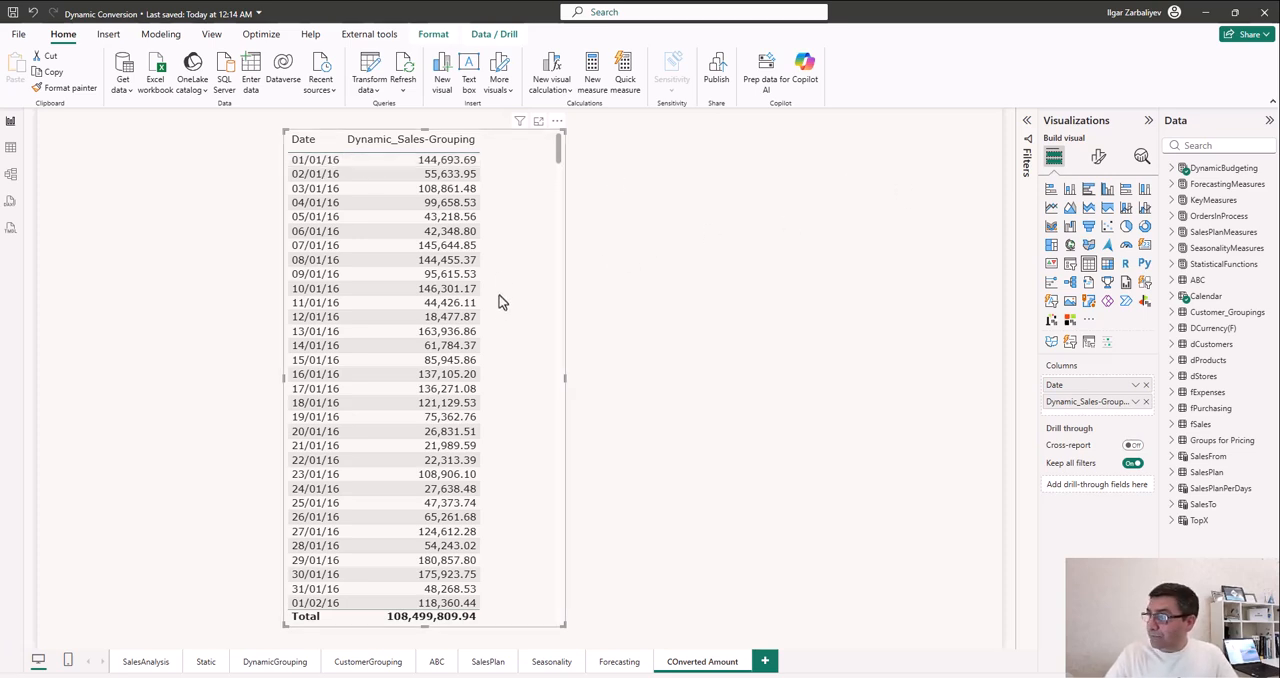
- Replace Dynamic_Sales-Grouping in the table with the TotalSales(F) measure from KeyMeasures and format that measure with 0 decimal places
left_click(1147, 402)
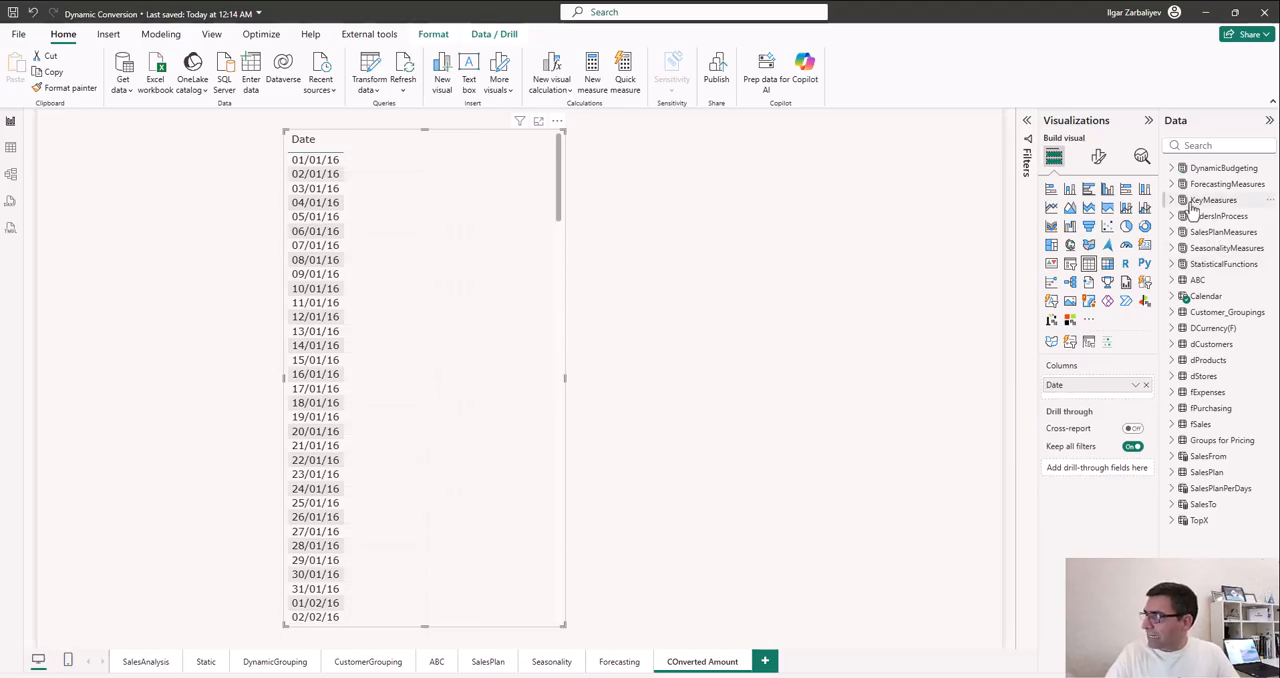
left_click(1174, 201)
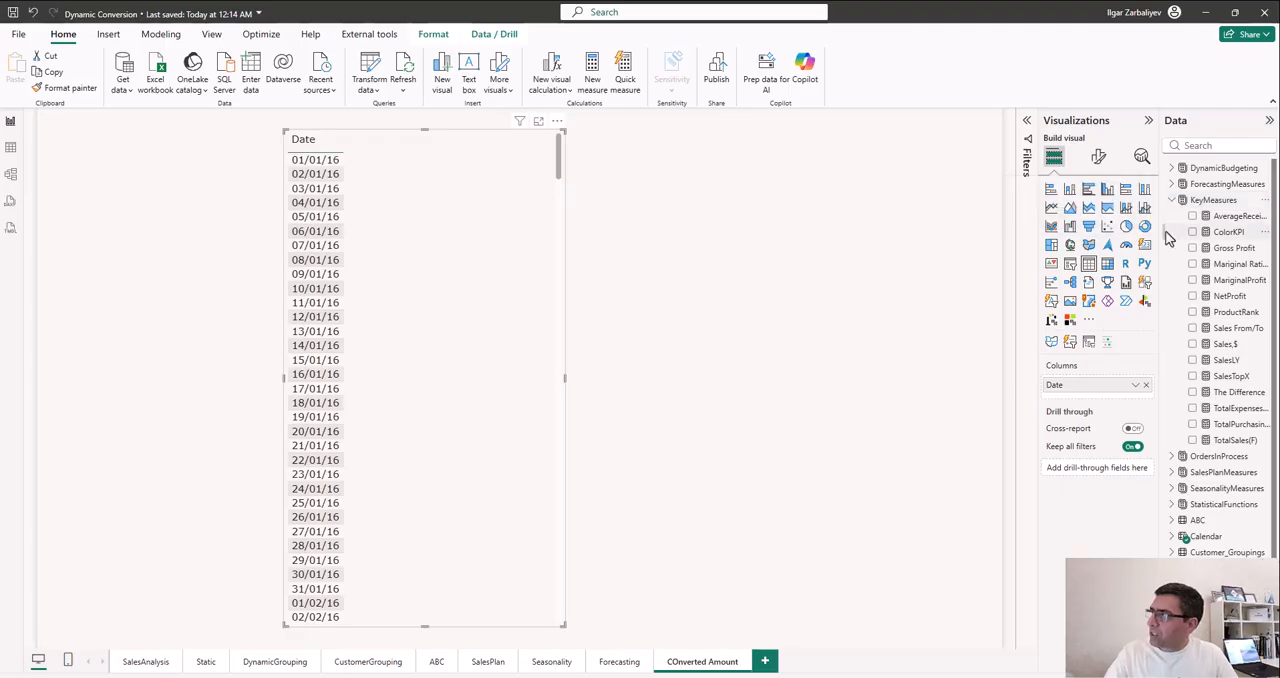
left_click_drag(1160, 243, 1075, 243)
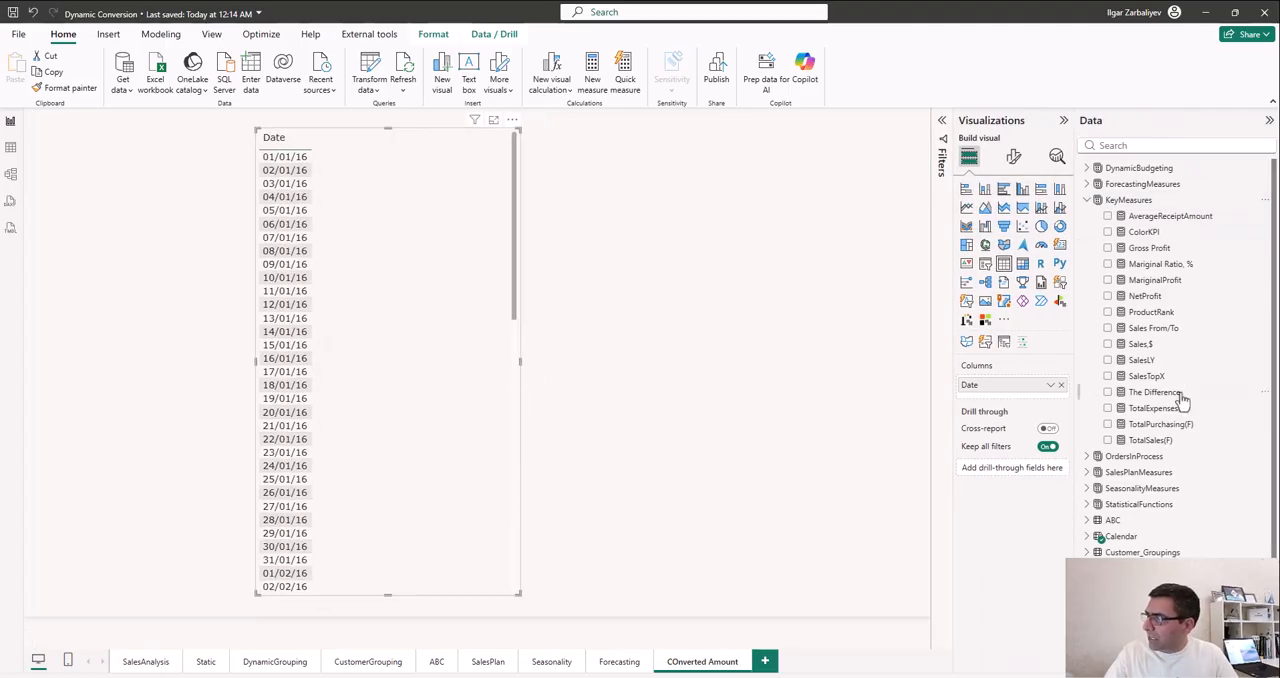
left_click(1158, 443)
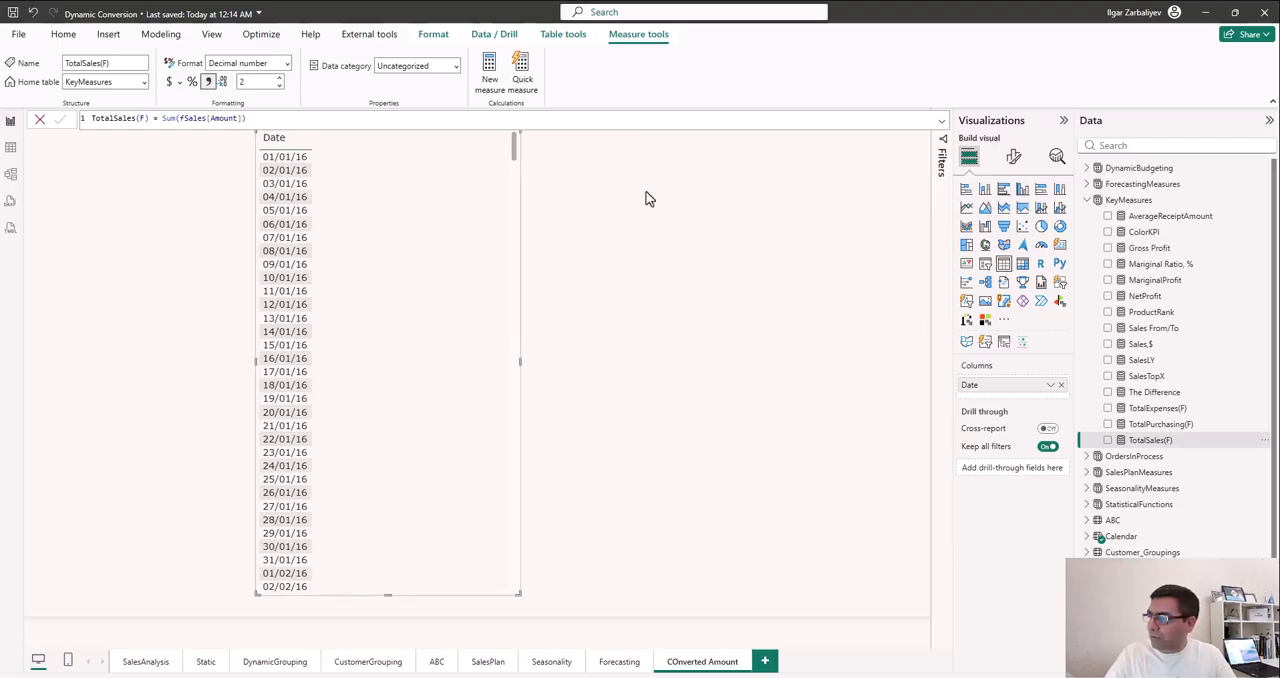
left_click_drag(1160, 448, 429, 378)
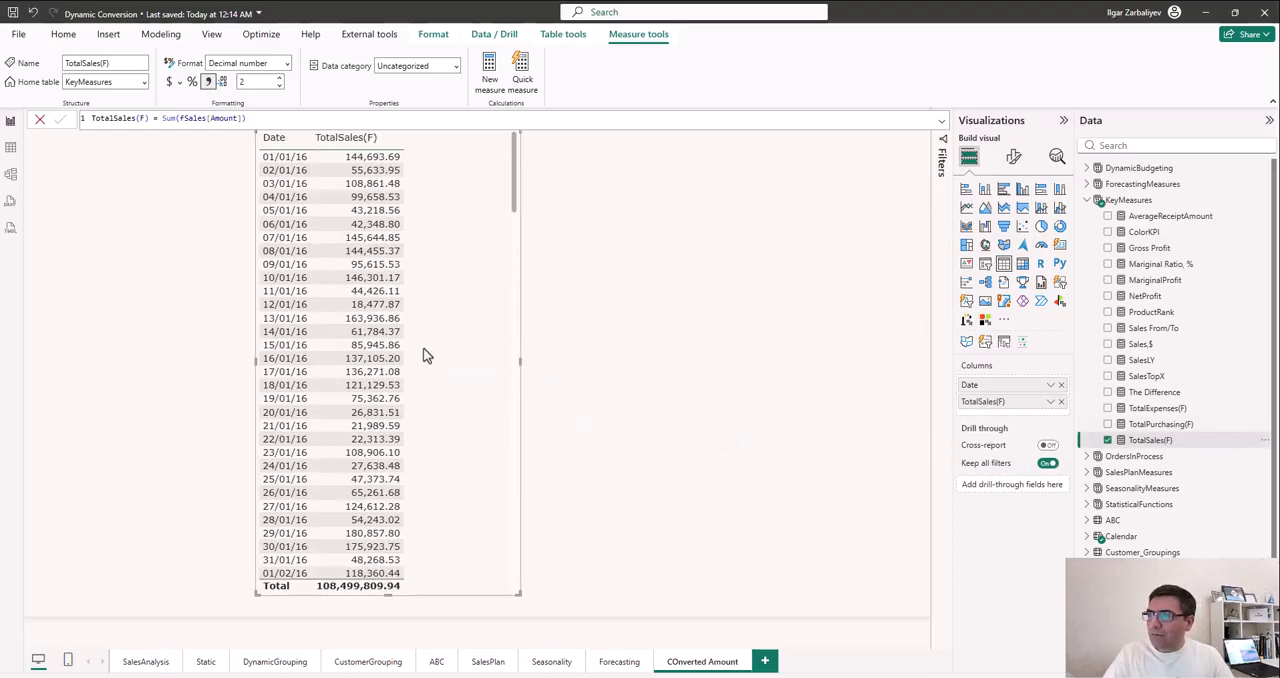
left_click(279, 87)
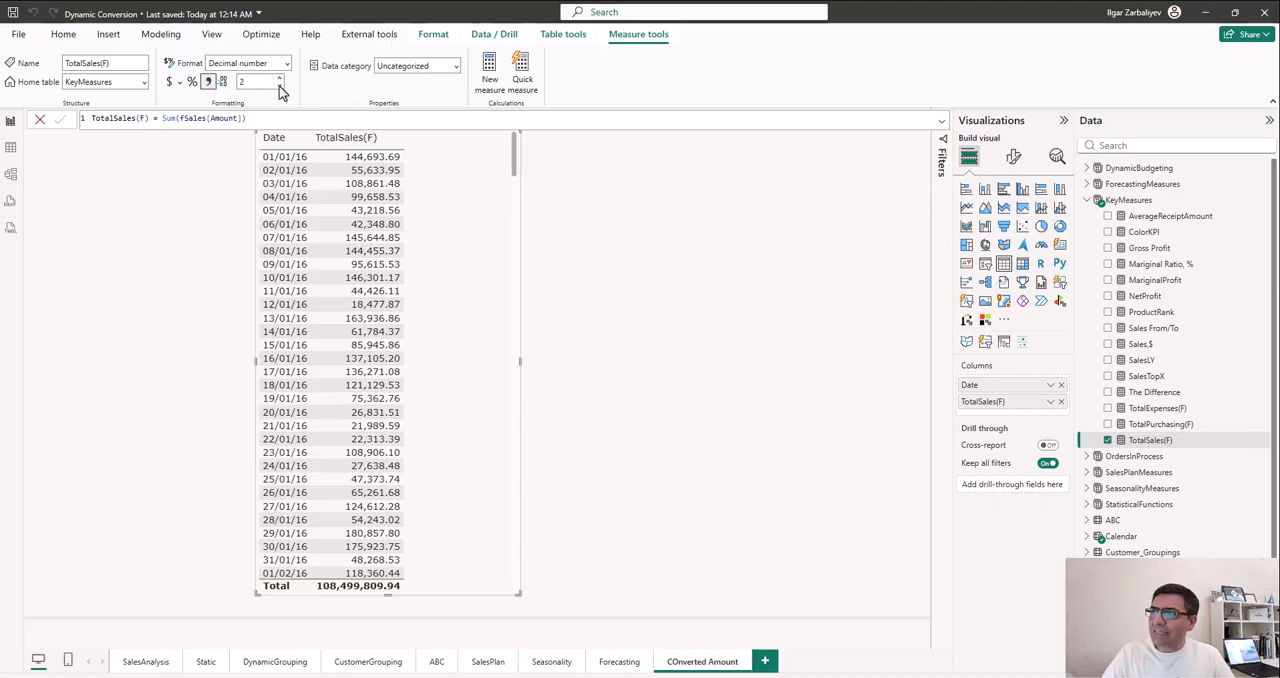
left_click(279, 87)
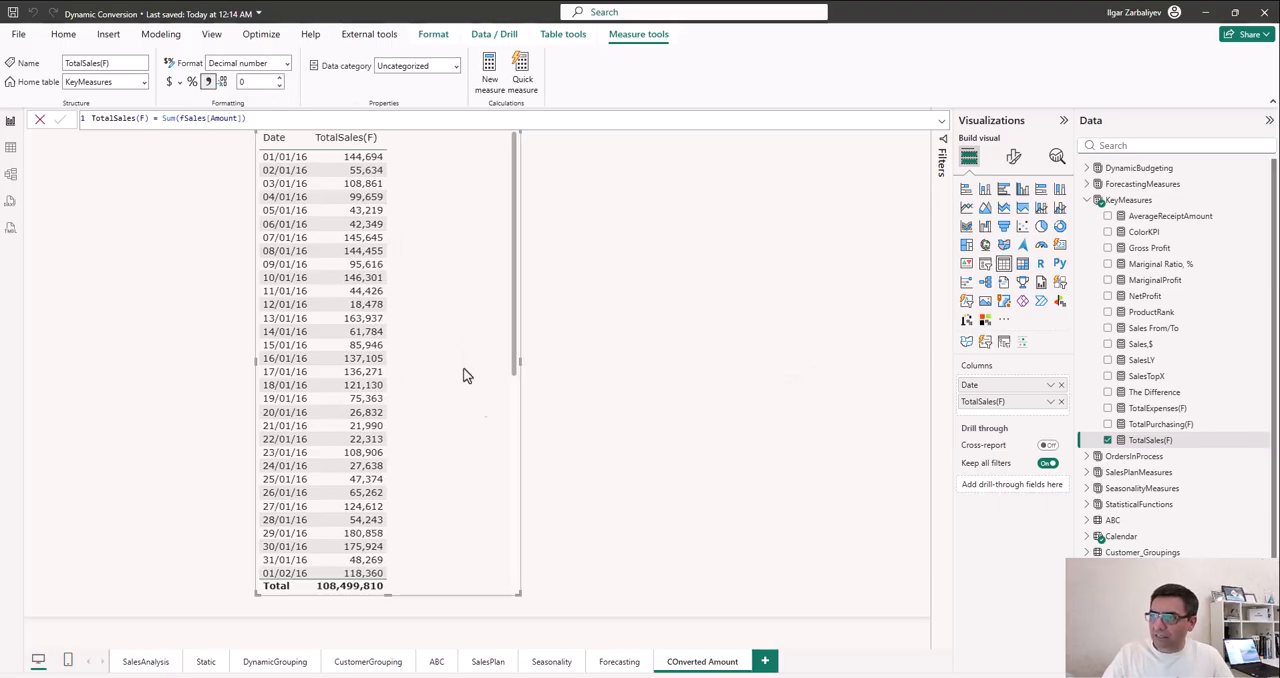
- Narrow the table visual to fit its Date and TotalSales(F) columns and shift it closer to the page centre
left_click_drag(517, 594, 426, 600)
left_click_drag(409, 491, 477, 501)
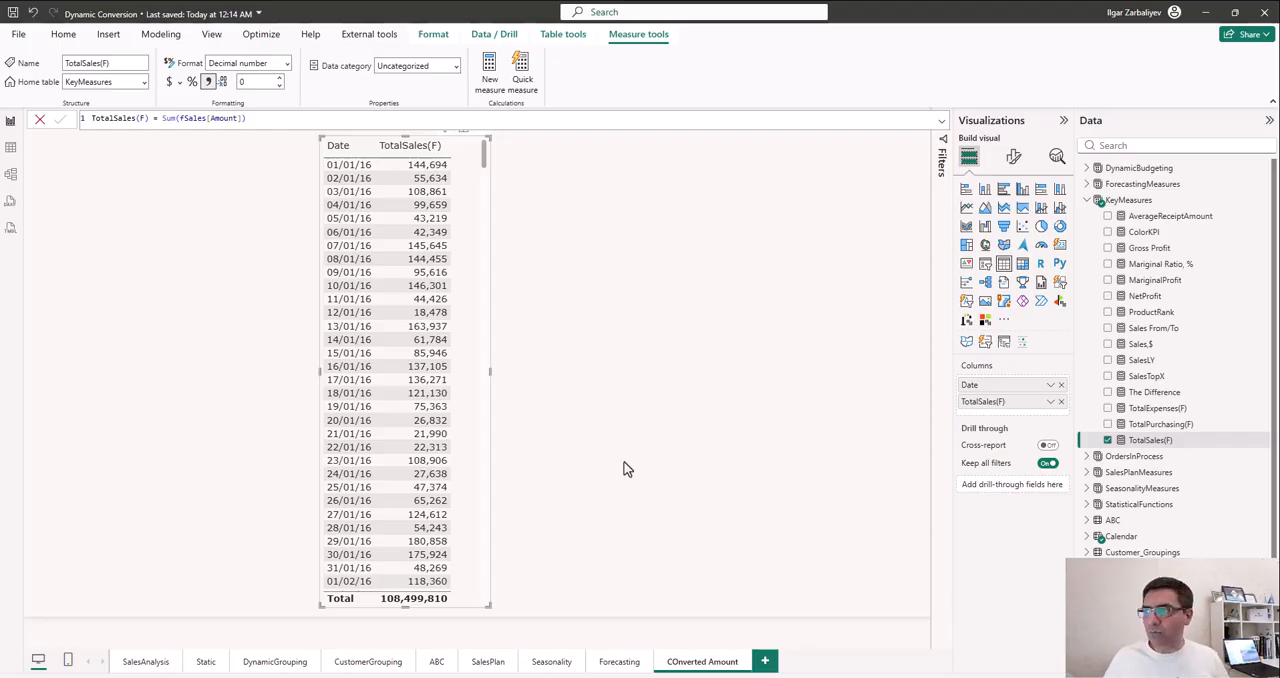
left_click(619, 256)
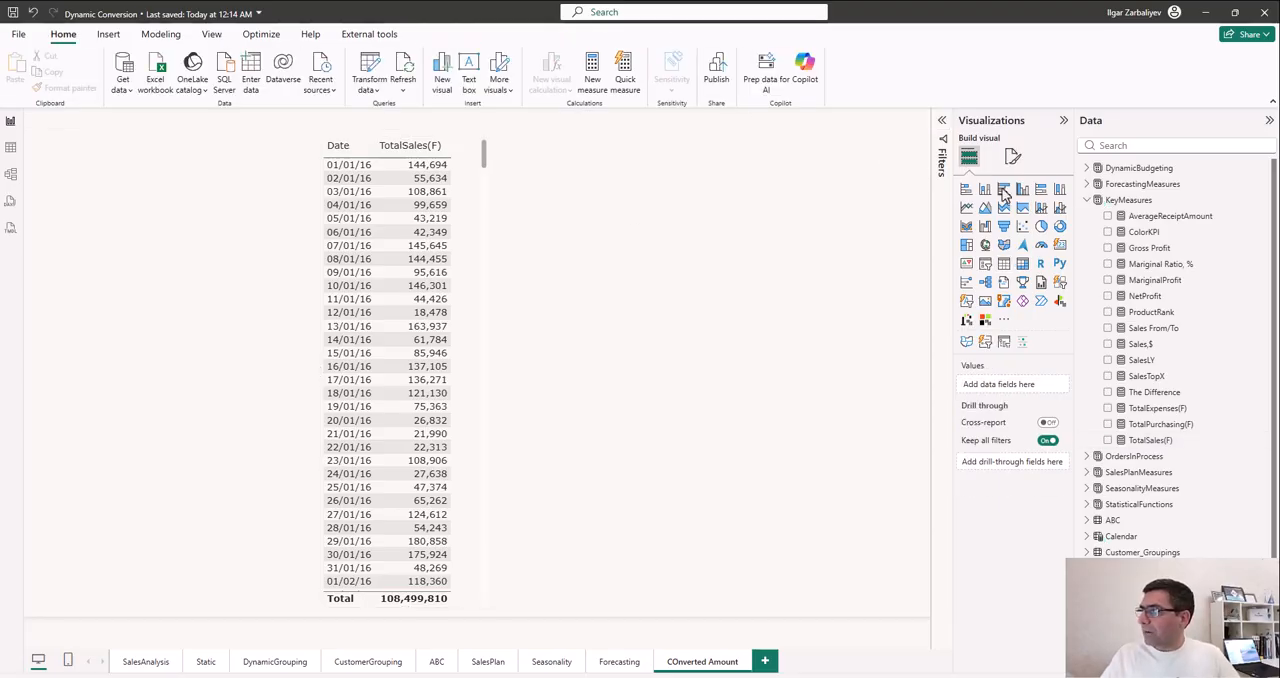
- Start a new manually entered data table and name its first column Currency
left_click(1087, 200)
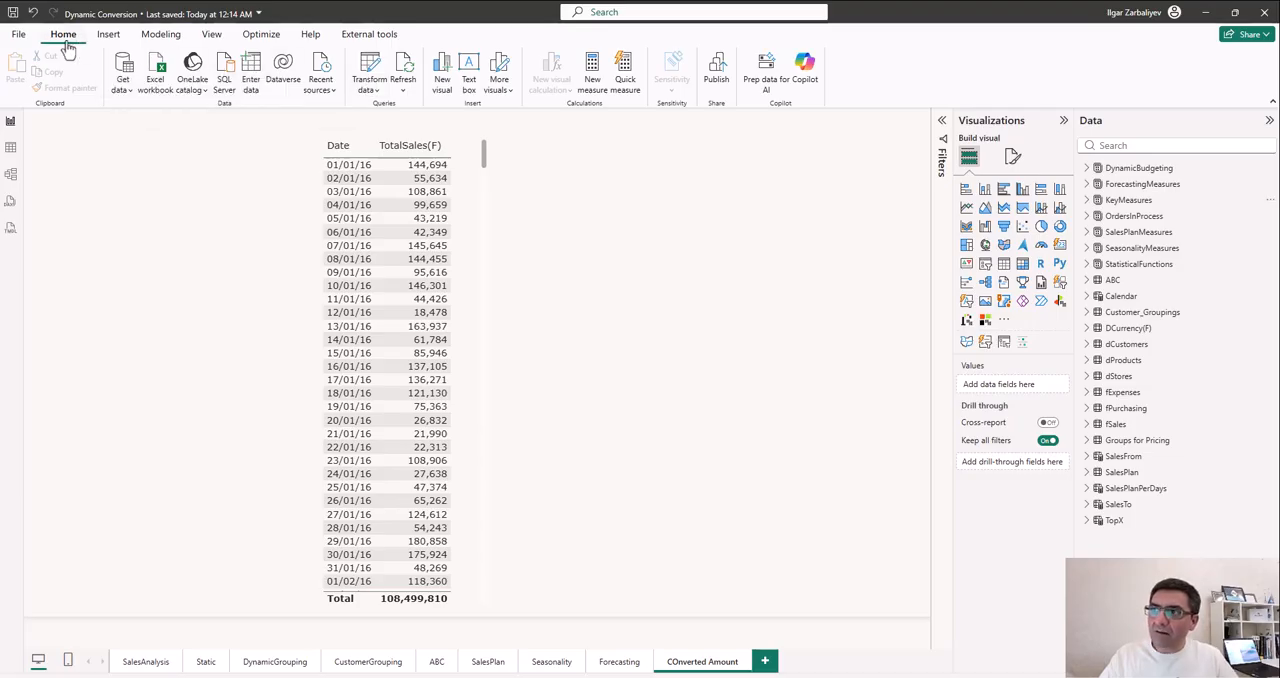
left_click(251, 72)
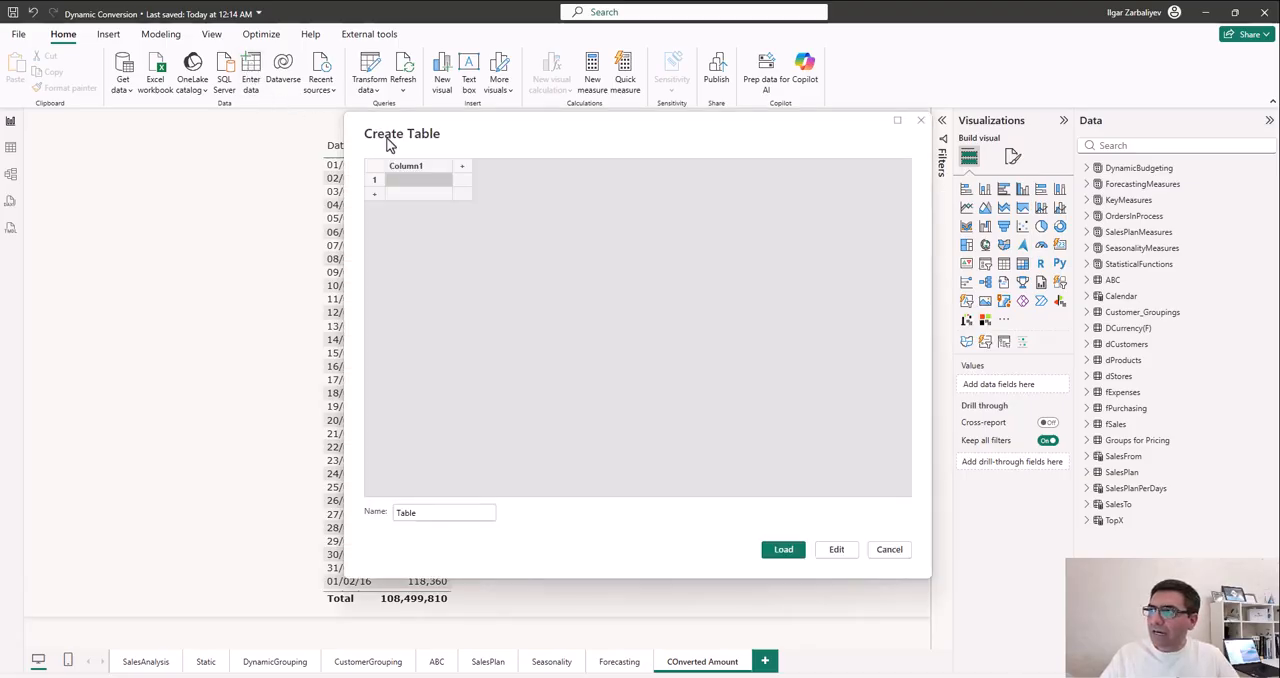
double_click(418, 167)
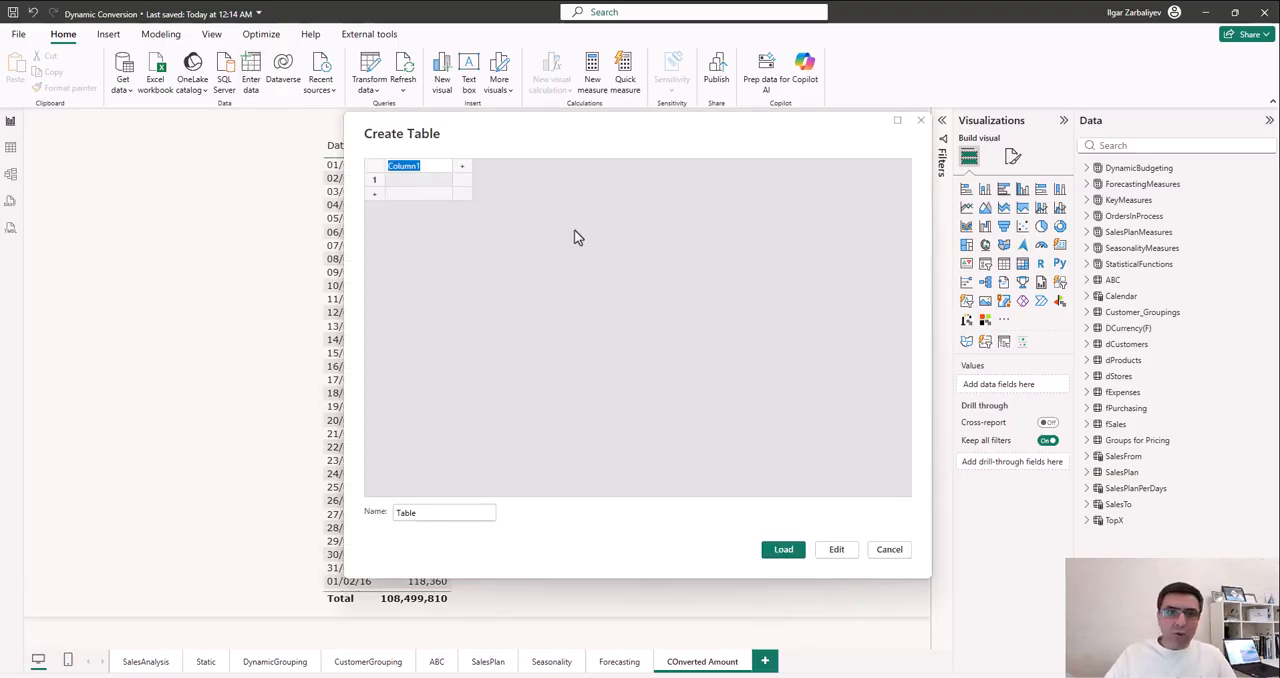
type("Cu")
type("rrency")
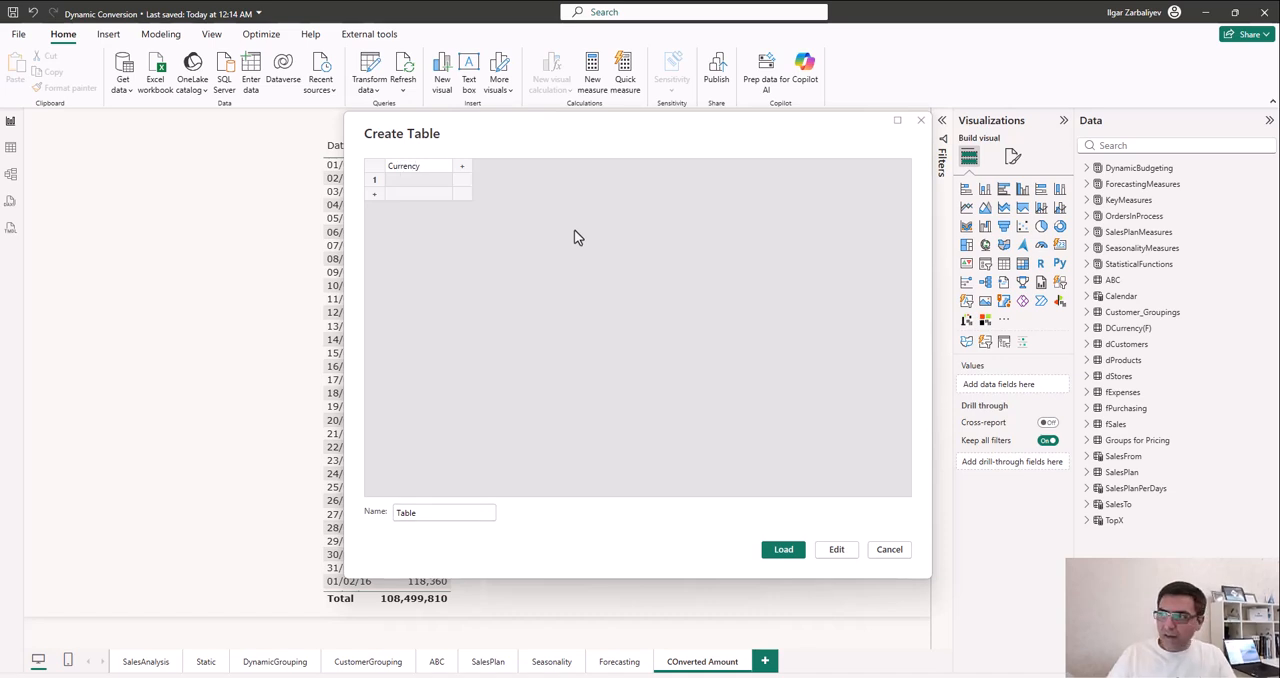
key("Tab")
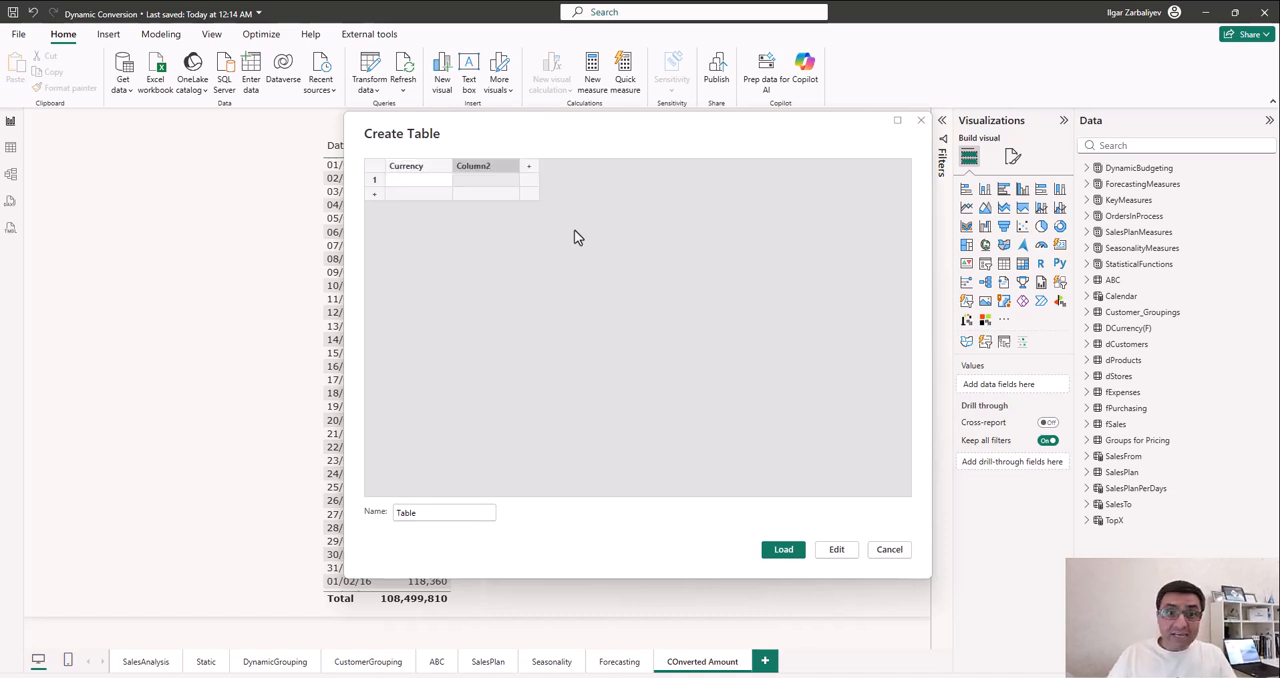
- Name the second column Conversion Rate and add a third column named Format
type("Conversion Rate")
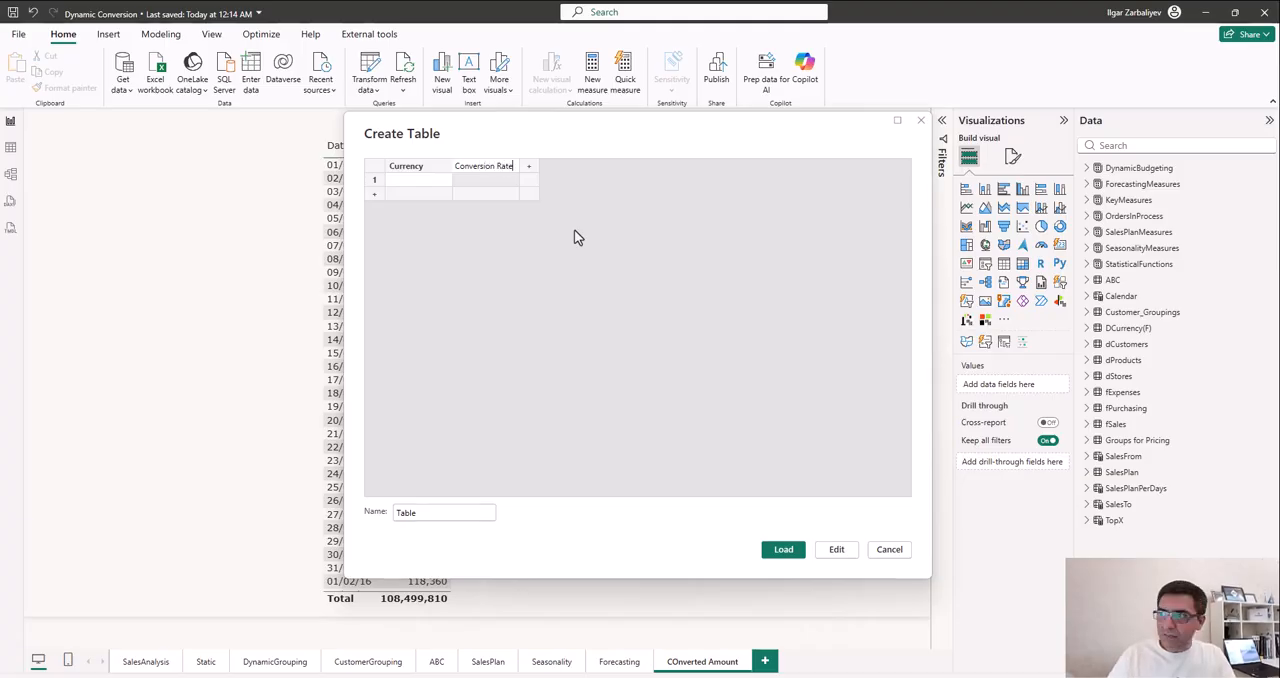
key("Tab")
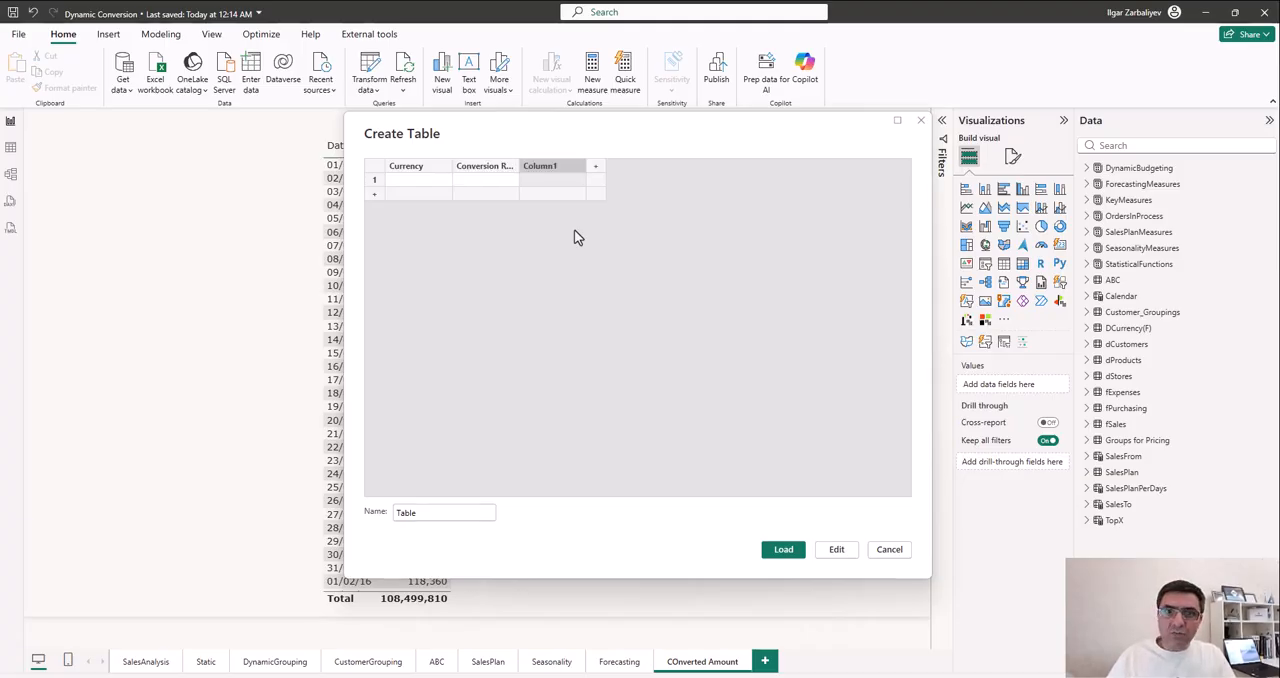
type("Format")
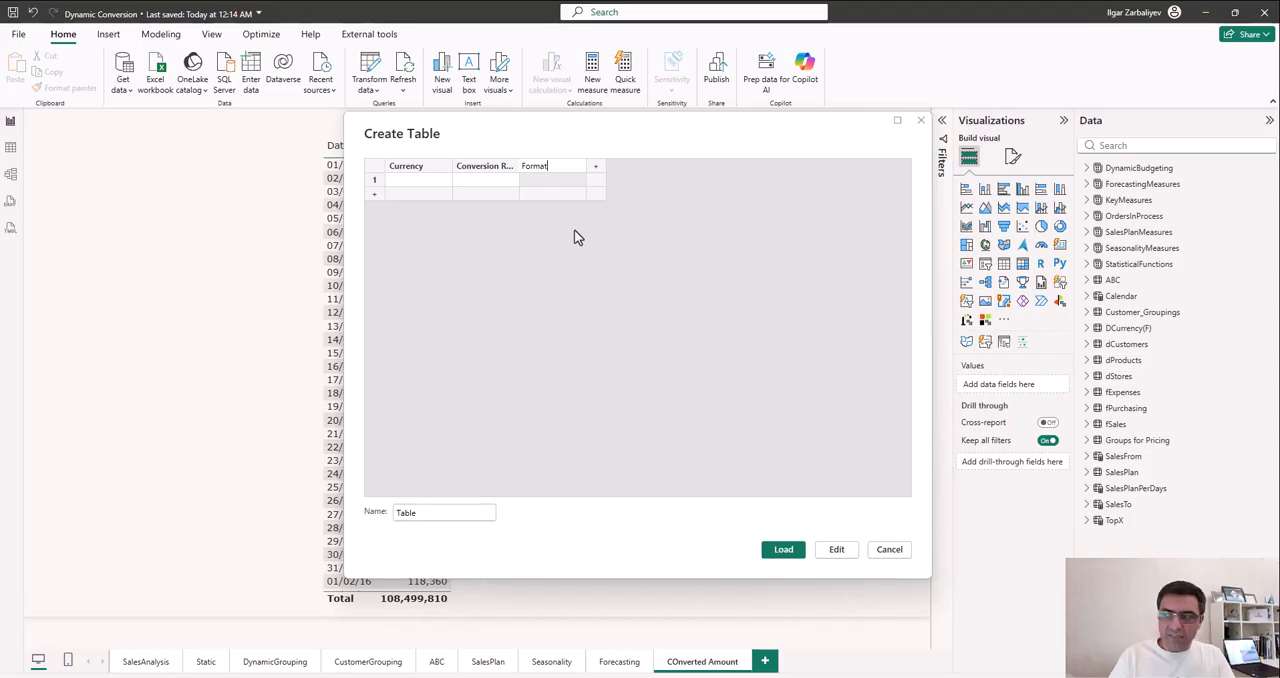
- Fill the Currency column with Great Britain, European Union and United STates in three consecutive rows
left_click(424, 181)
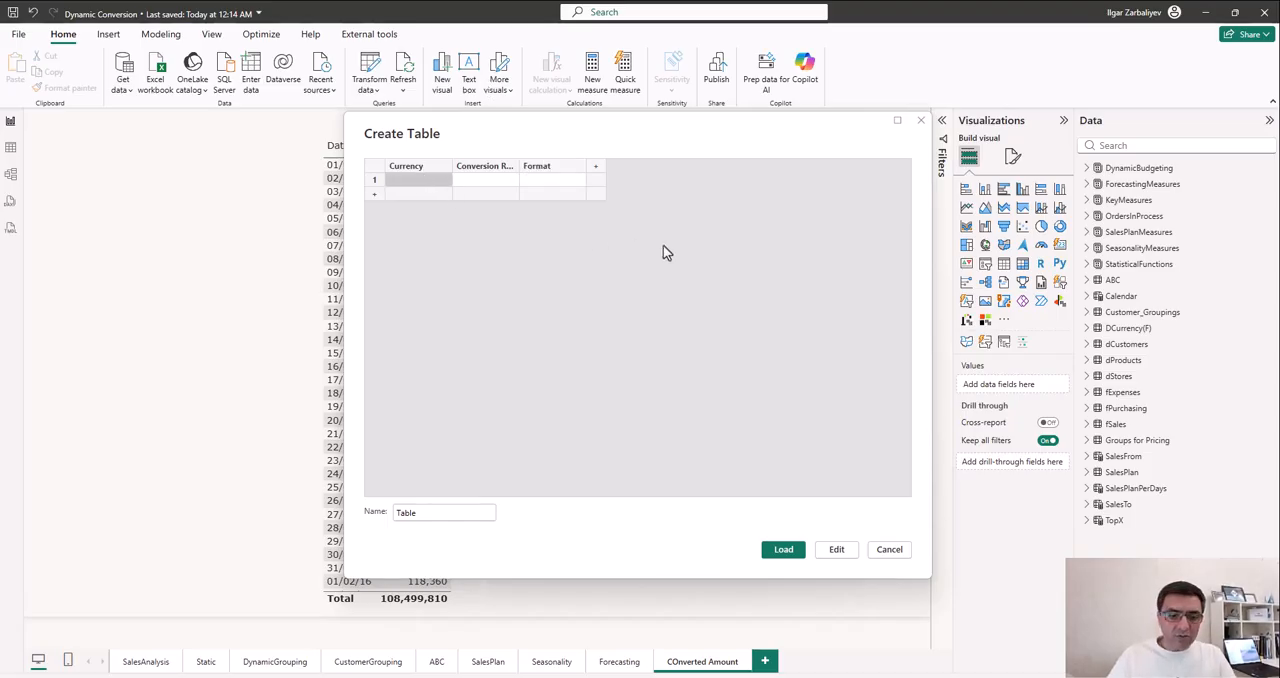
type("Great")
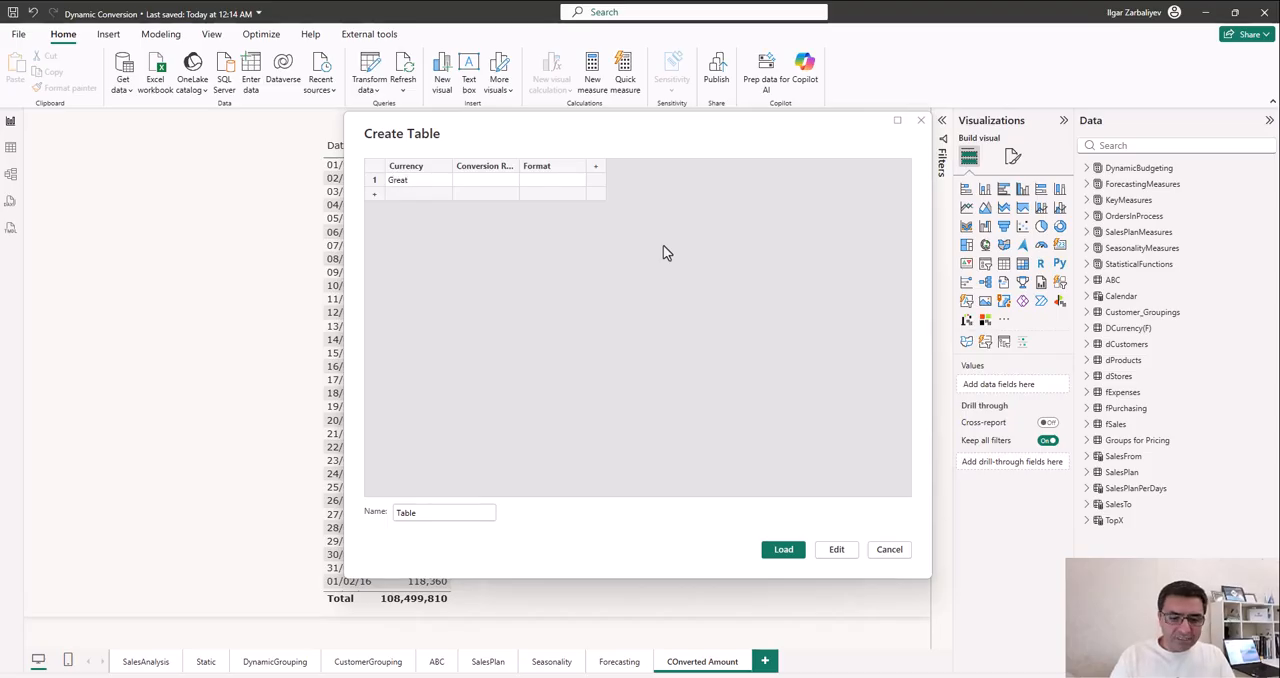
type(" Britain")
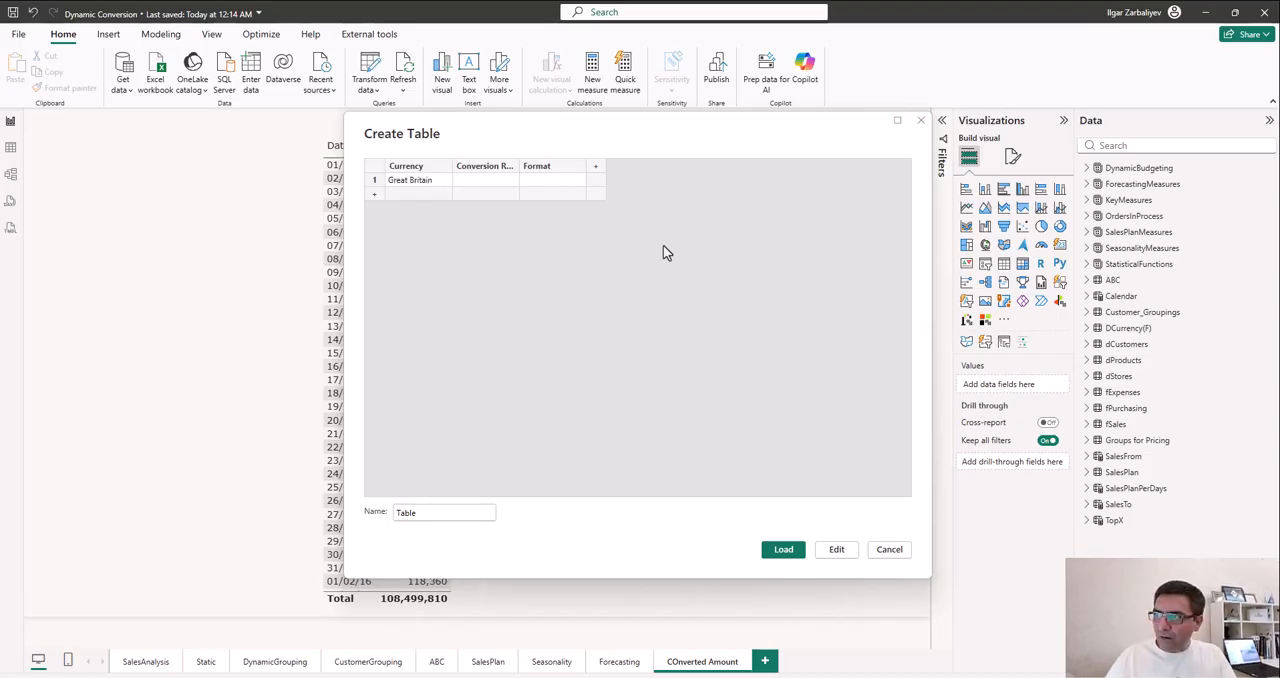
key("Return")
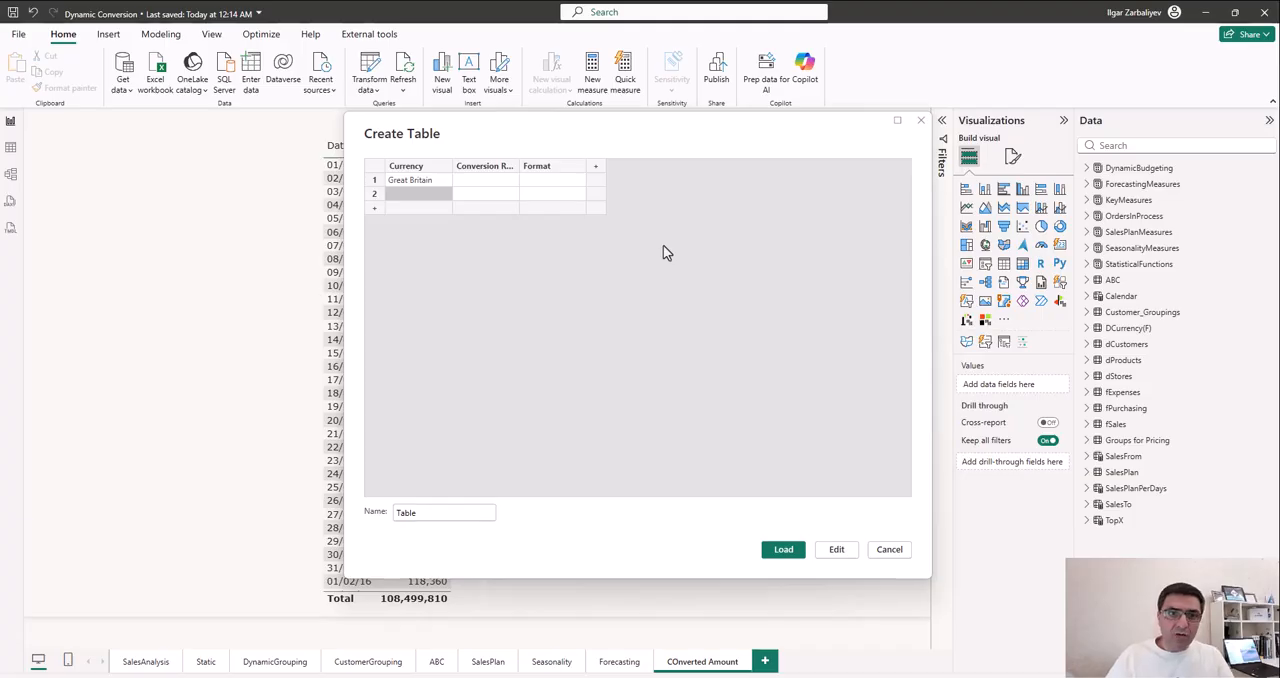
type("European")
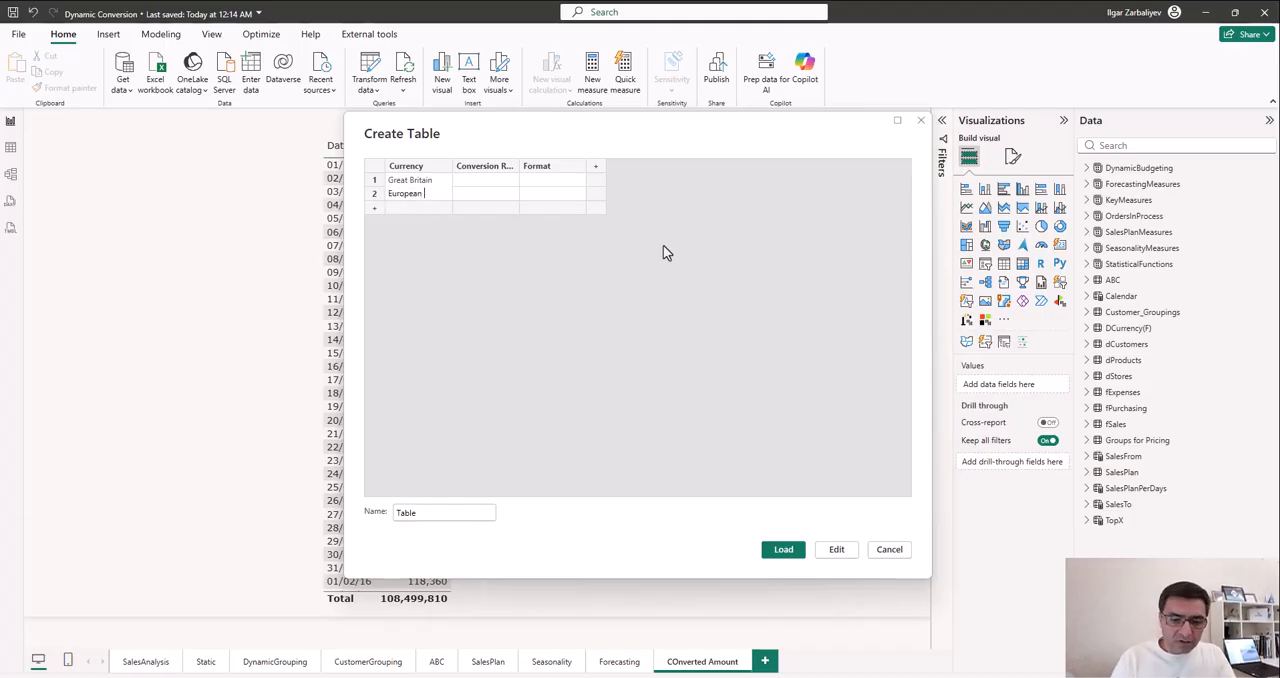
type(" Union")
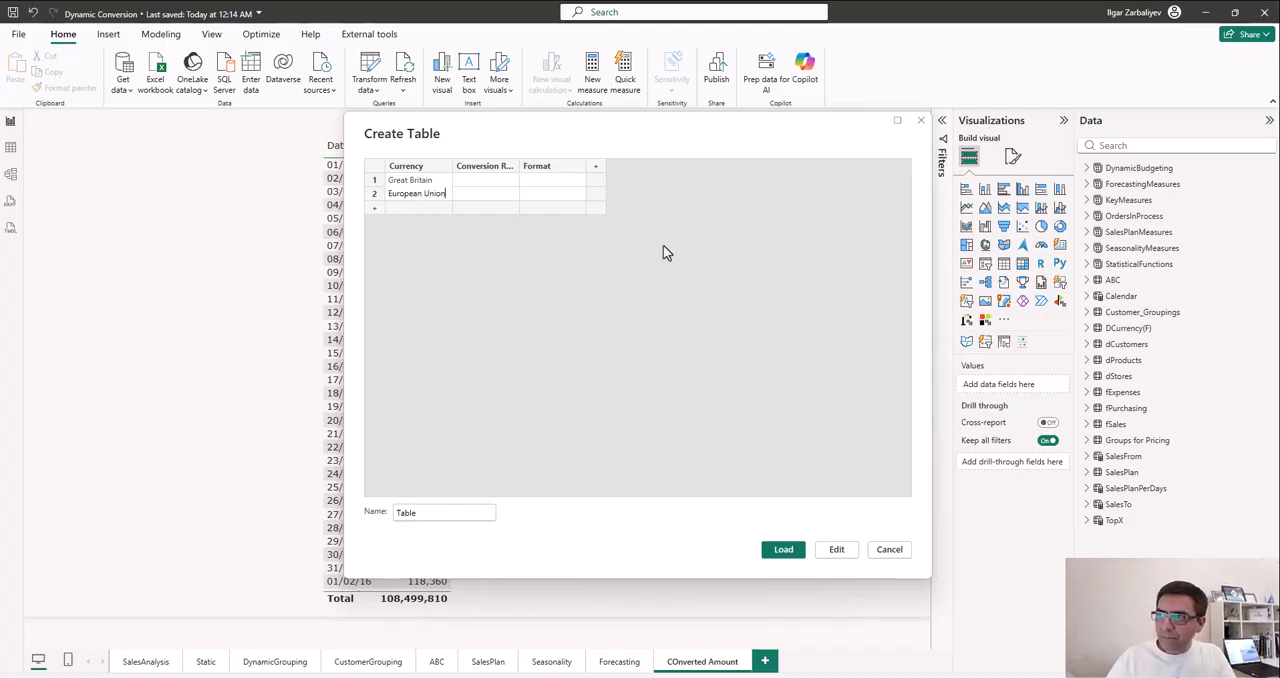
key("Return")
type("Unit")
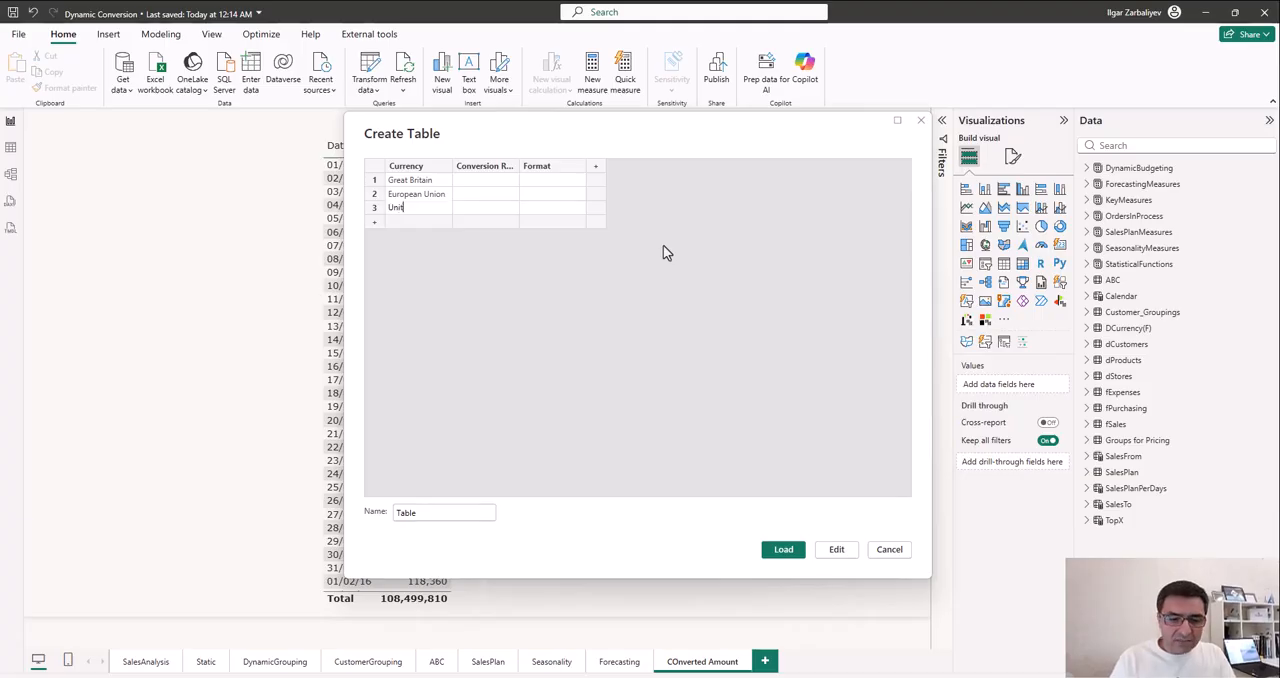
type("ed STates")
- Enter the conversion rates 0.74 for Great Britain, 0.85 for European Union and 1 for the third currency row
key("Tab")
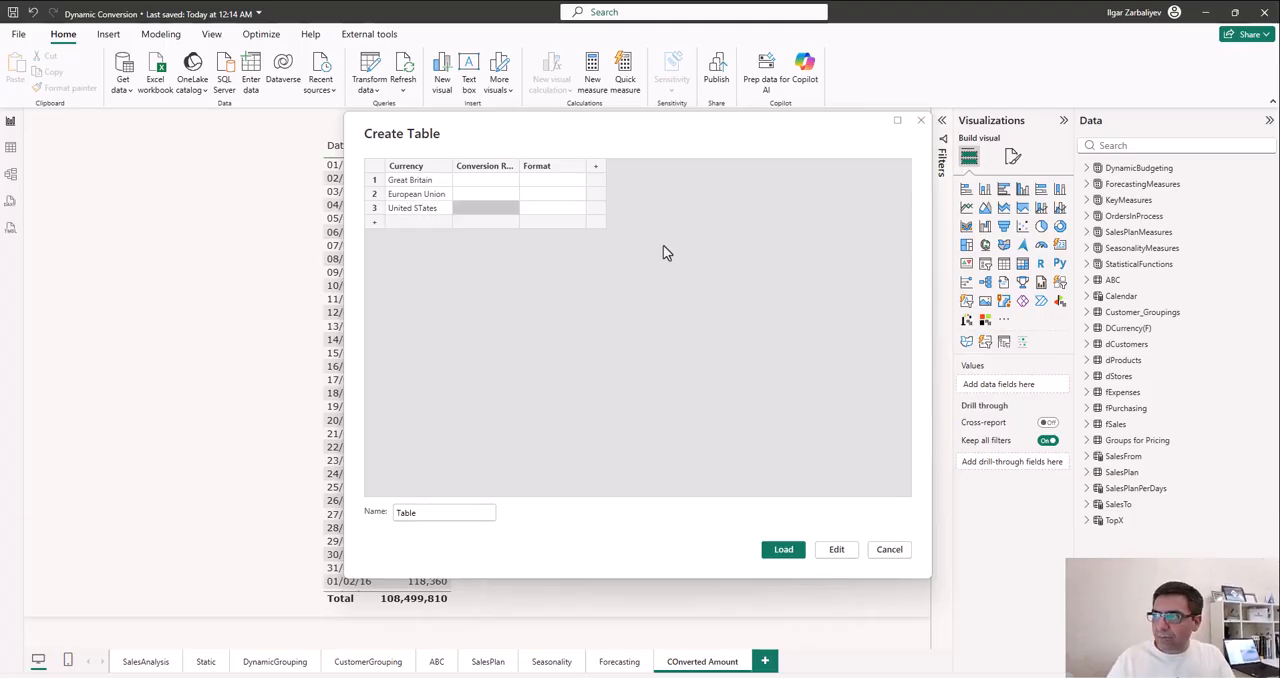
key("Up")
key("Up")
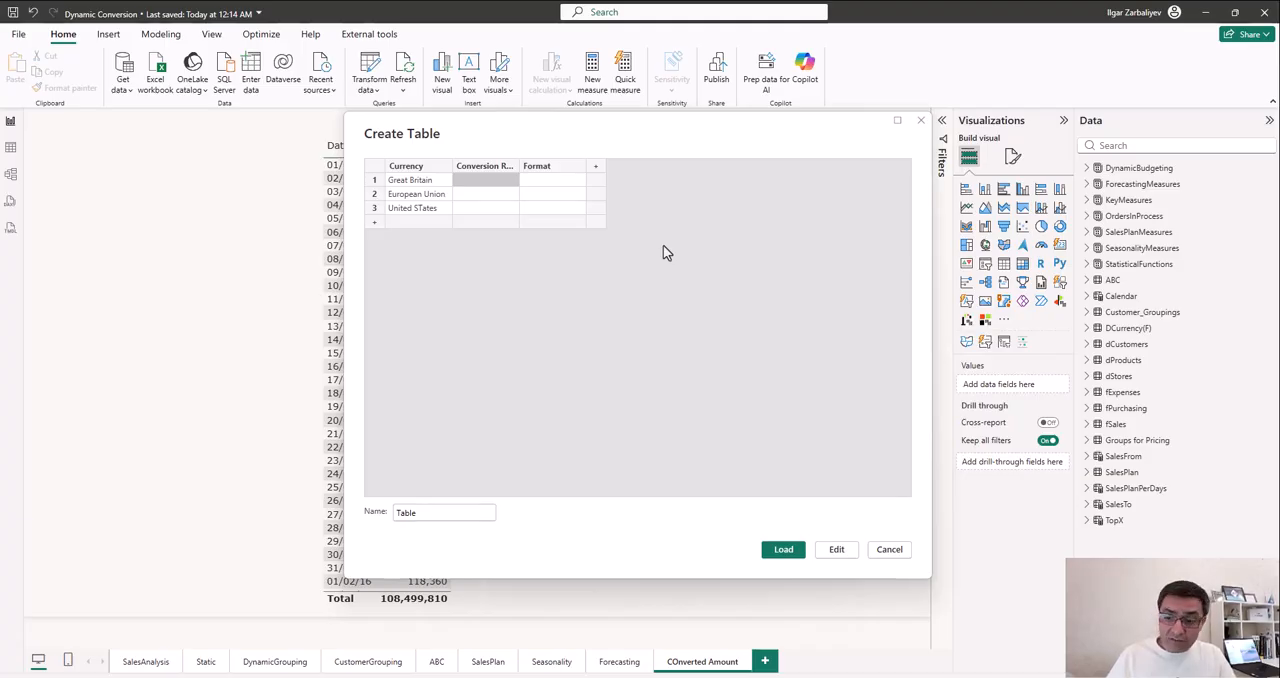
type("0.74")
key("Return")
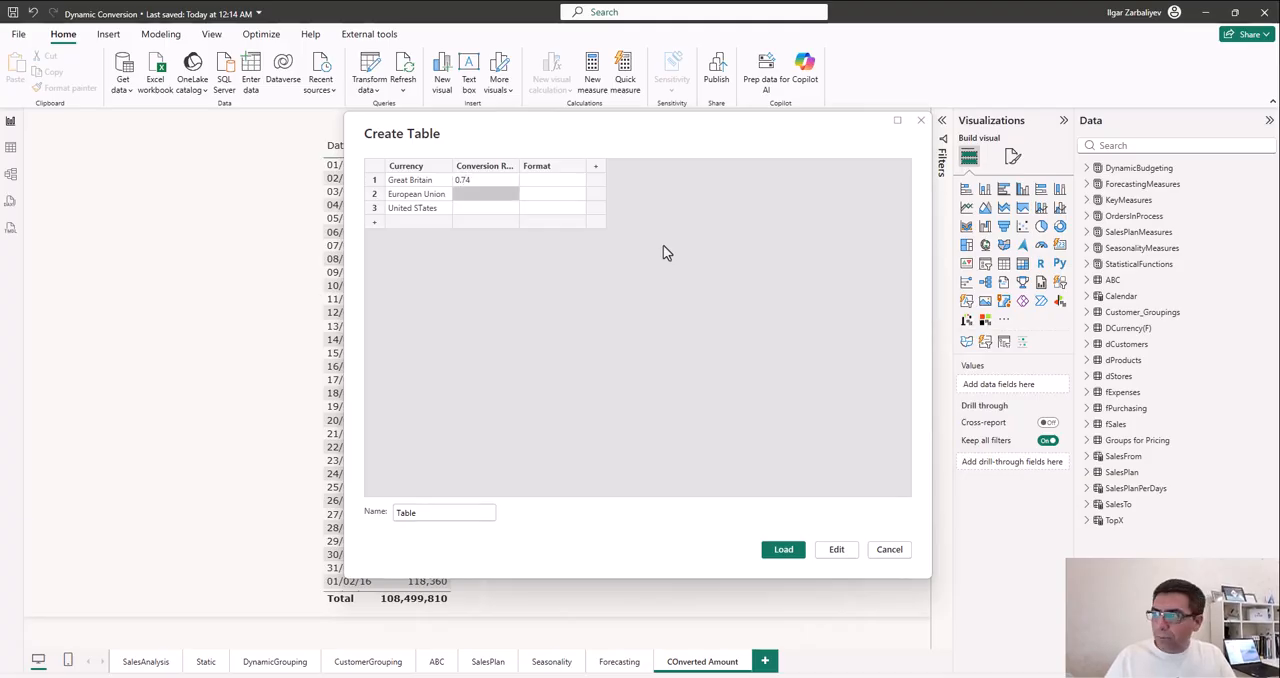
type("0.85")
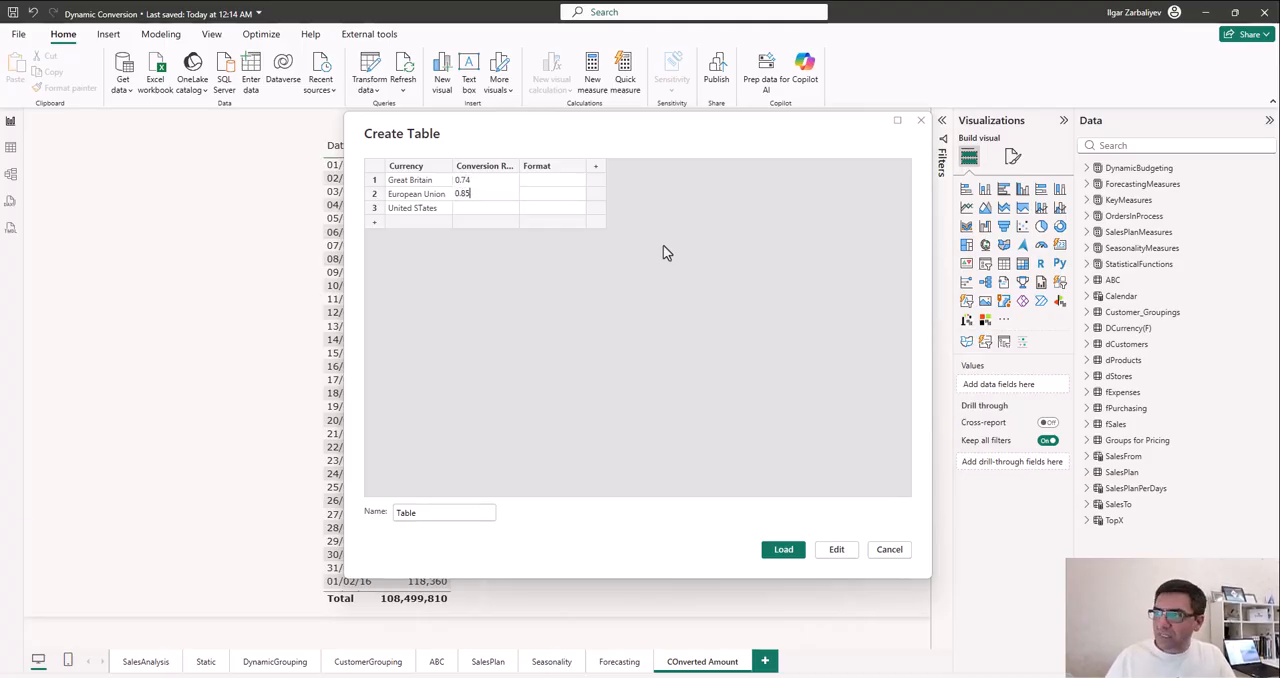
key("Return")
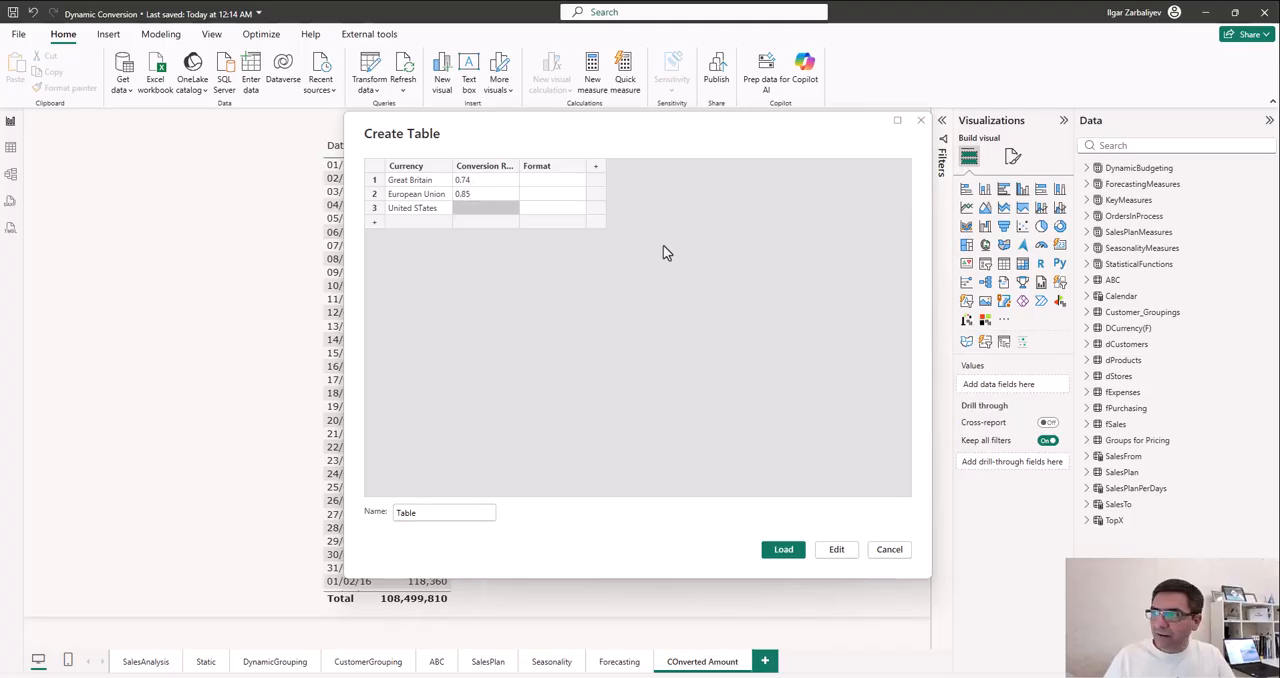
type("1")
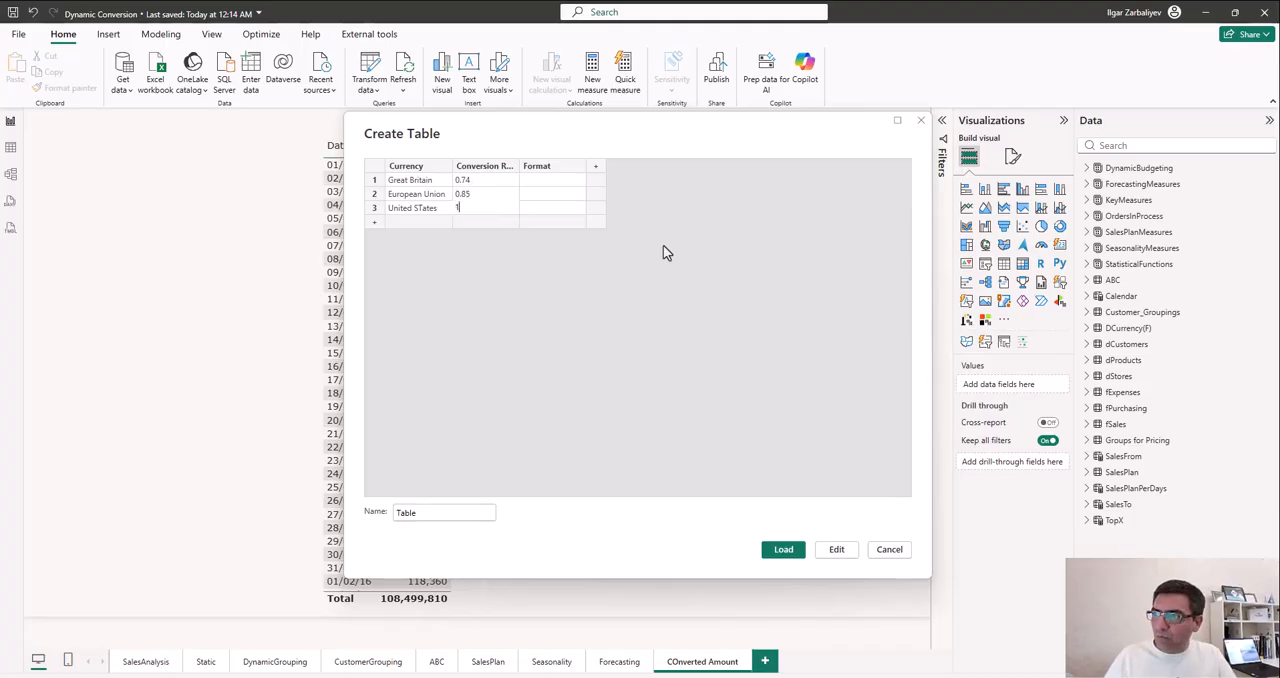
- Correct the third currency name to United States and delete the extra empty fourth row
left_click(423, 211)
double_click(423, 210)
left_click(423, 210)
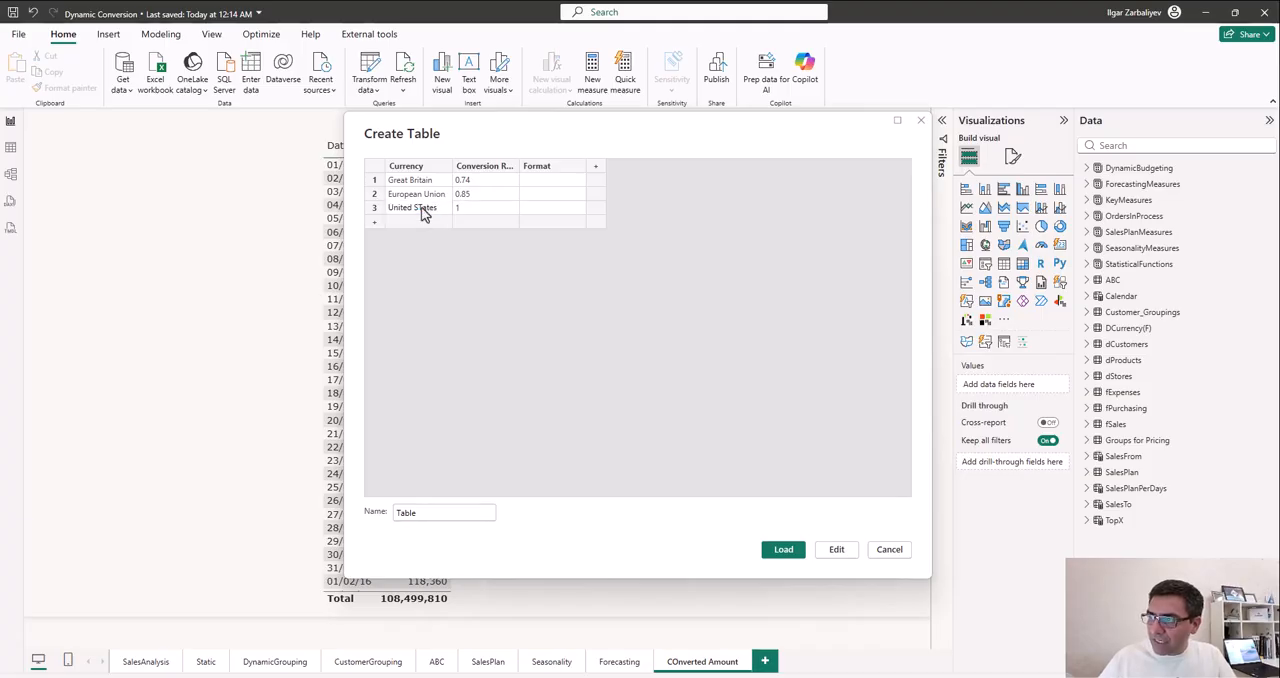
key("BackSpace")
type("t")
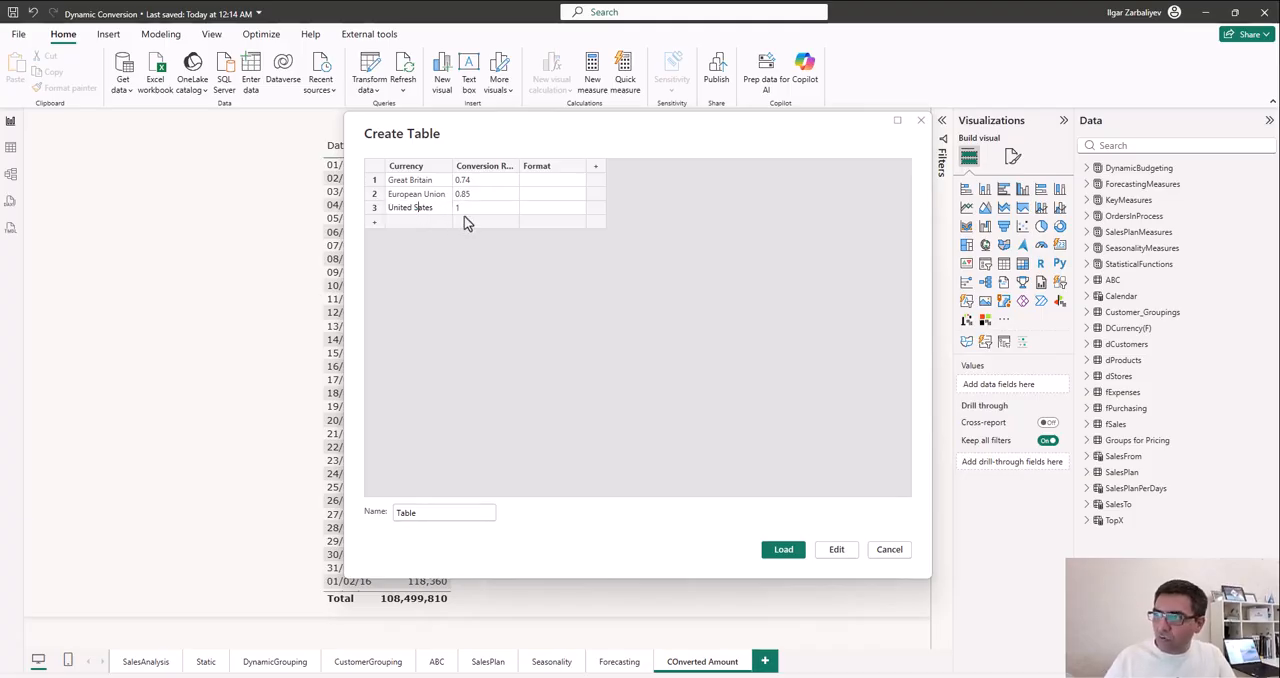
key("Return")
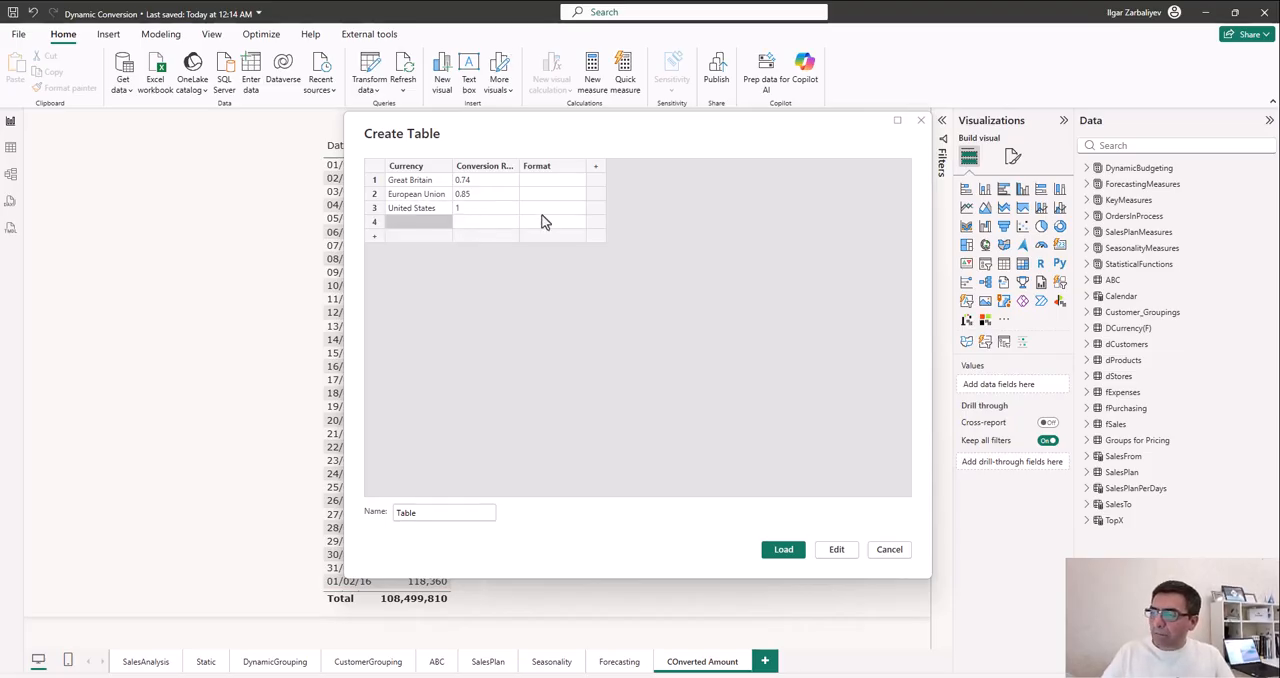
left_click(375, 222)
right_click(375, 222)
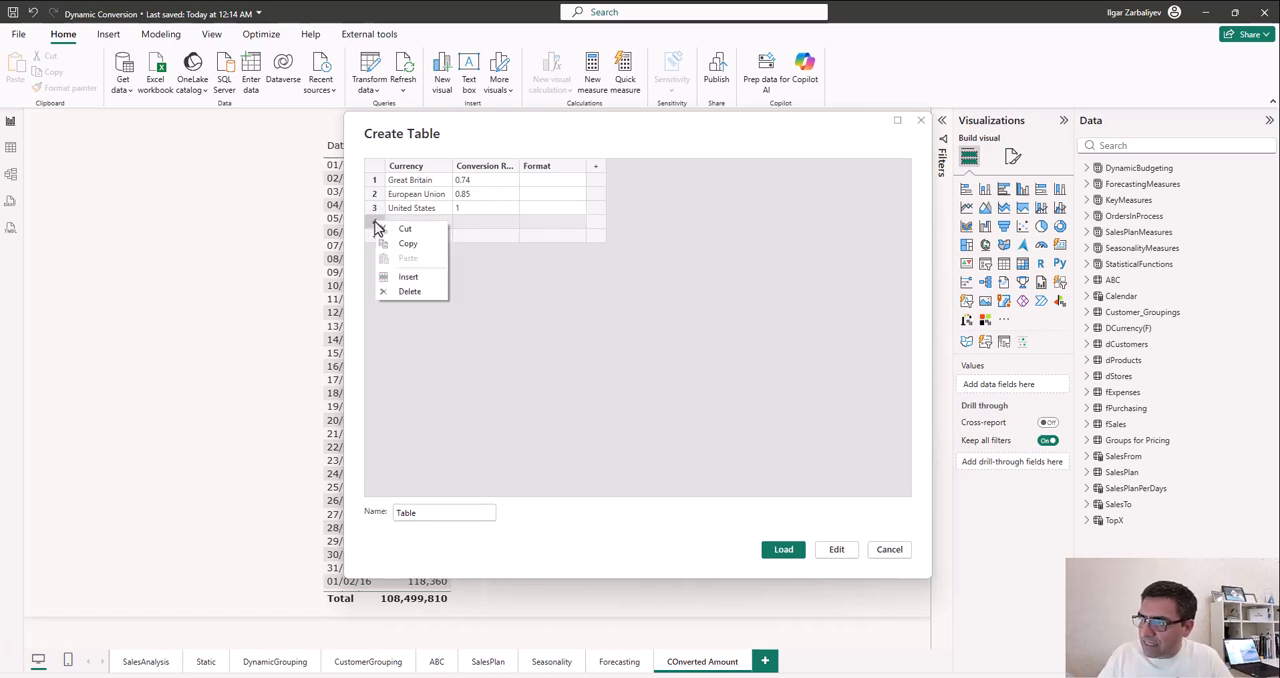
left_click(410, 291)
- Paste the format strings £###,###,###, €###,###,### and $###,###,### into the Format column for Great Britain, European Union and United States
left_click(553, 170)
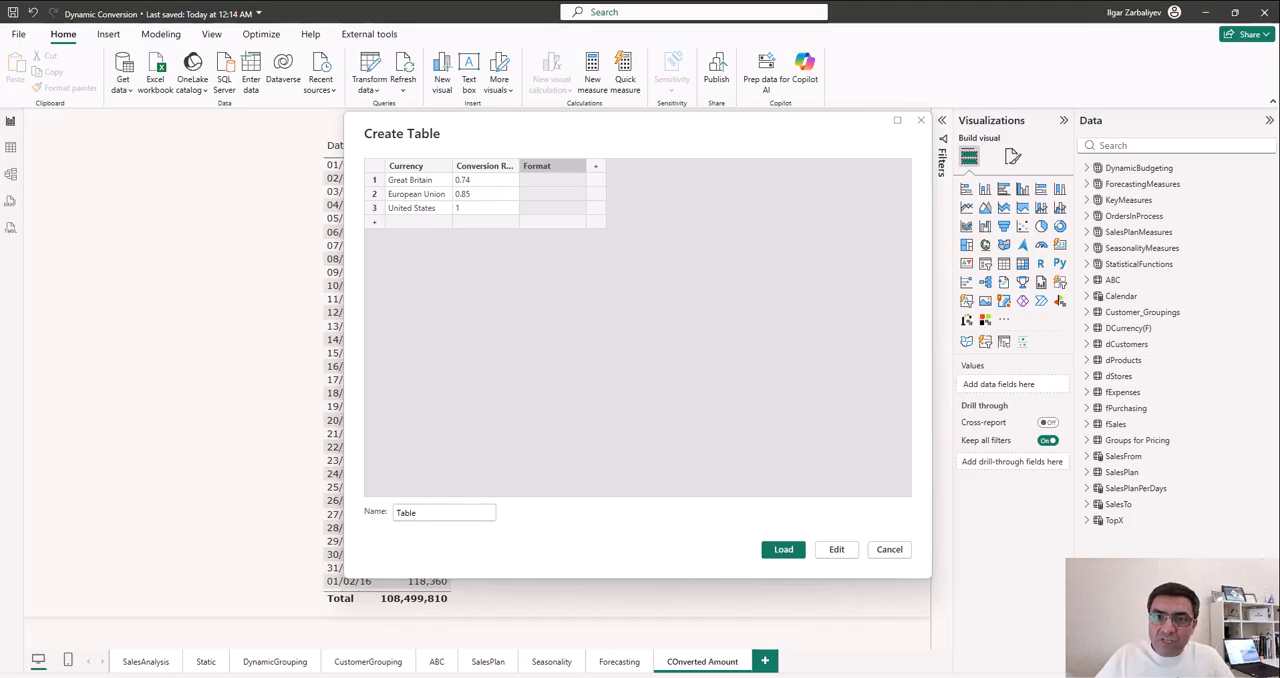
double_click(540, 182)
type("£###,###.###")
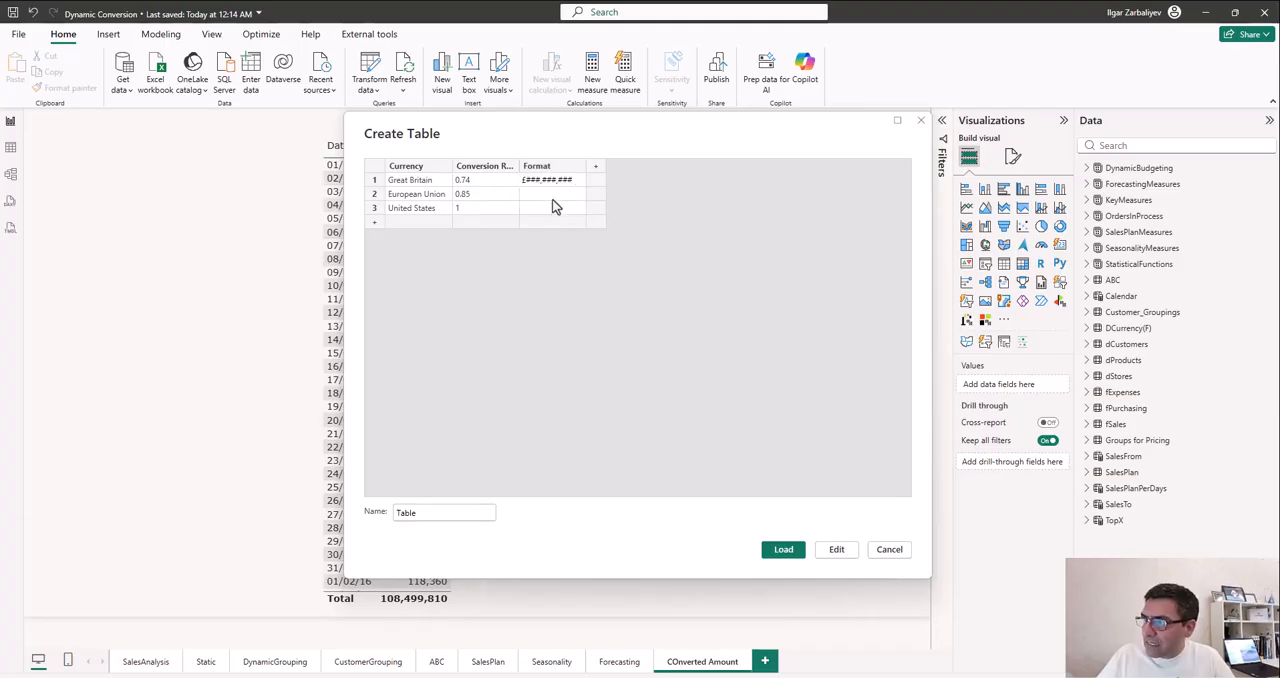
left_click(553, 199)
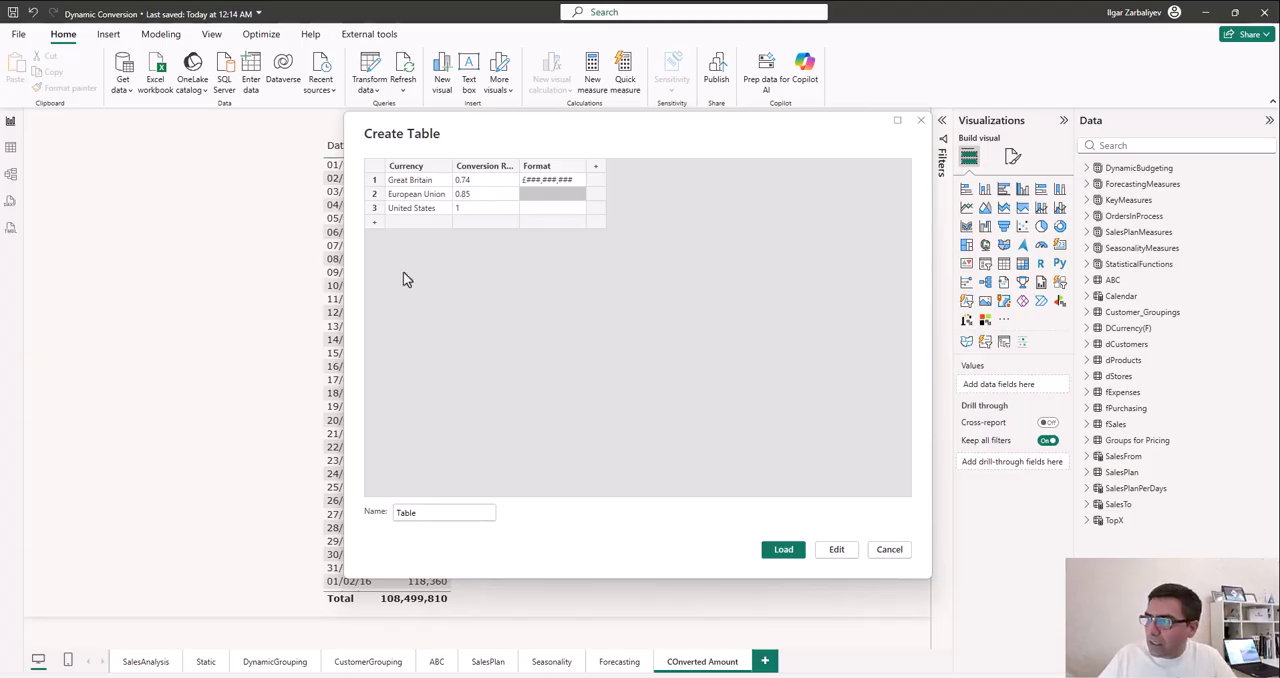
double_click(556, 197)
type("€###,###,###")
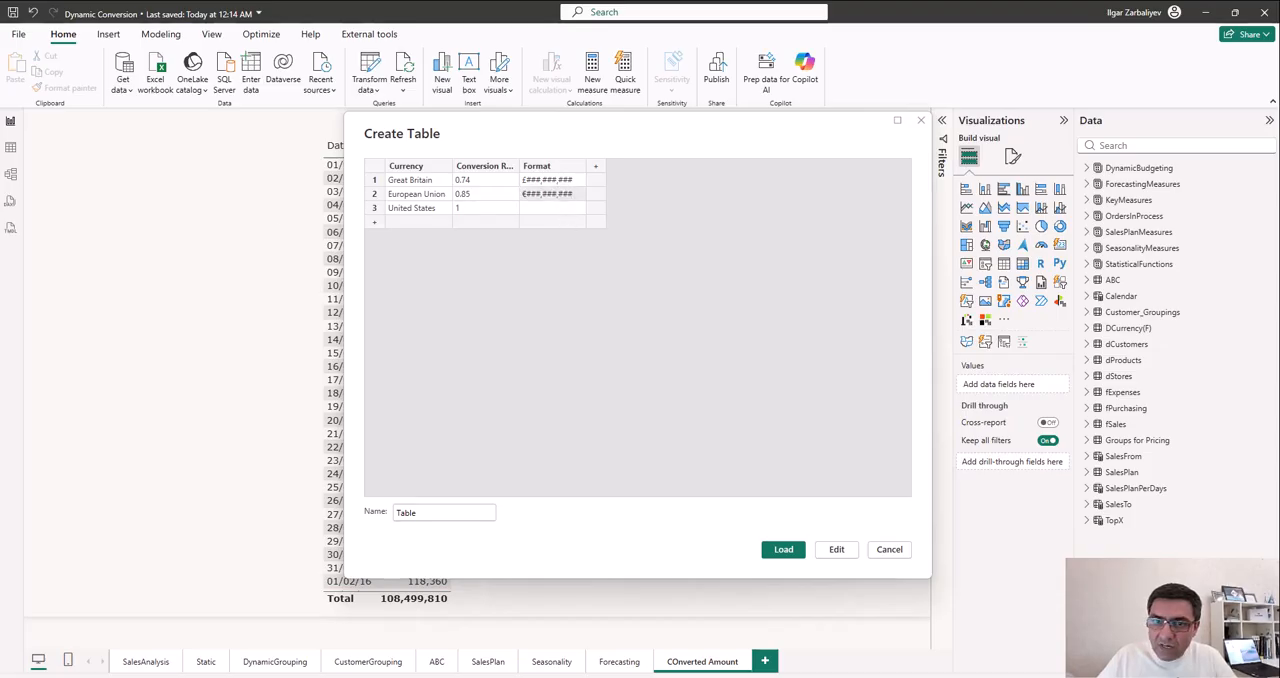
double_click(535, 211)
type("$###,###,###")
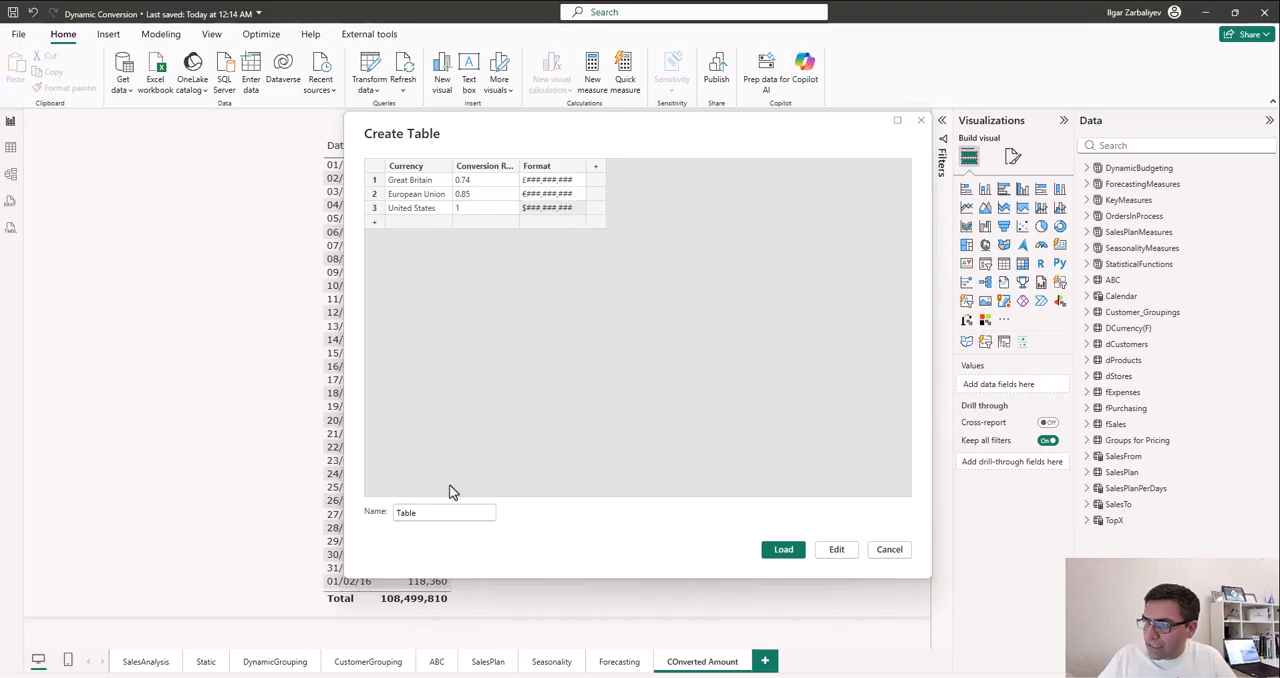
- Name the table Convert Currencies and load it into the model
left_click_drag(430, 510, 326, 512)
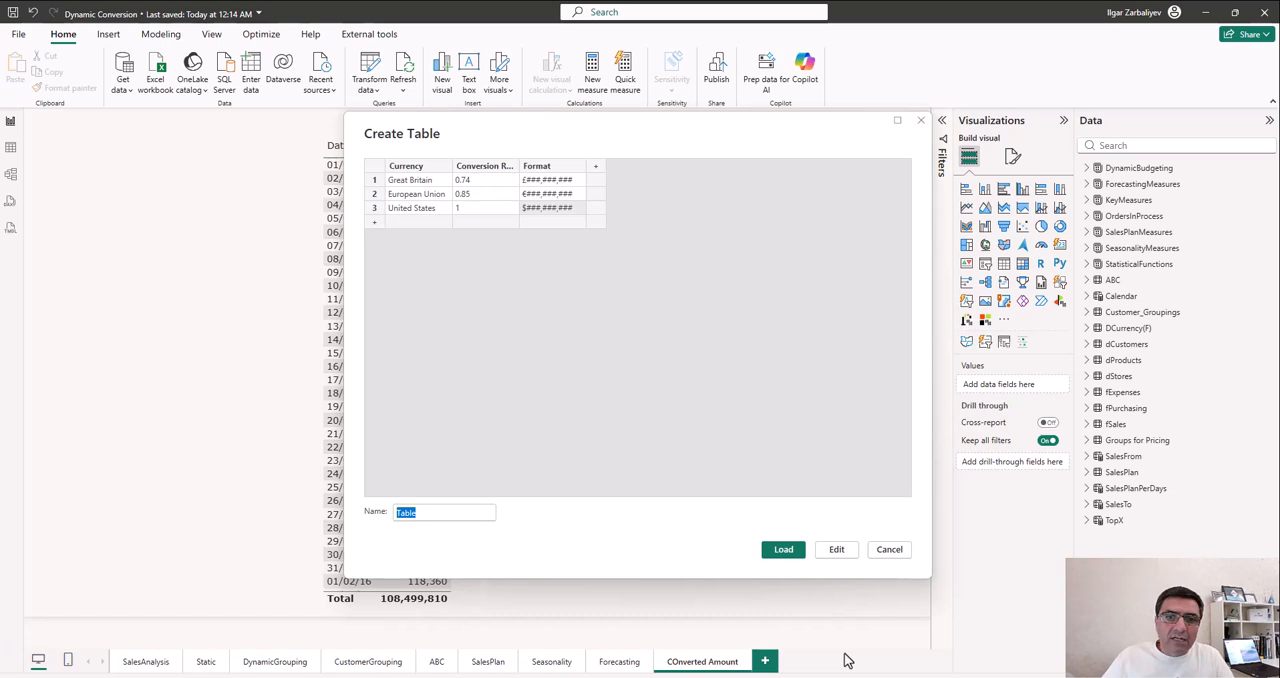
type("Convert Currencies")
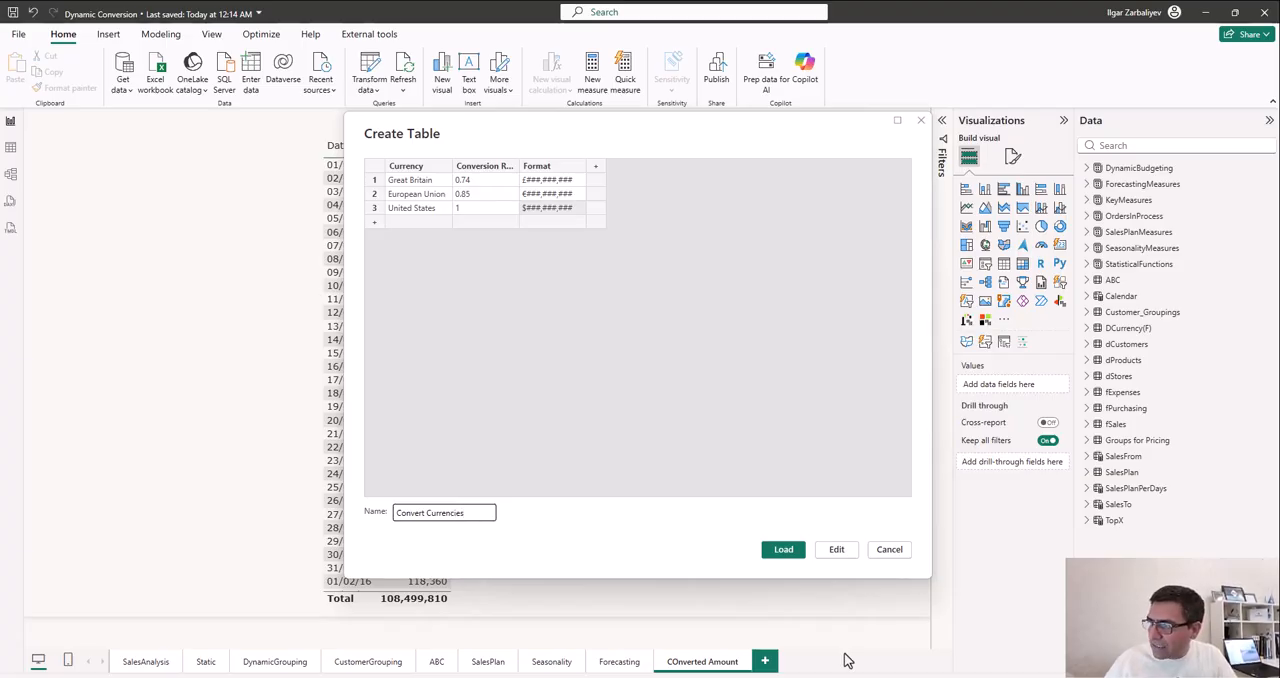
left_click(788, 550)
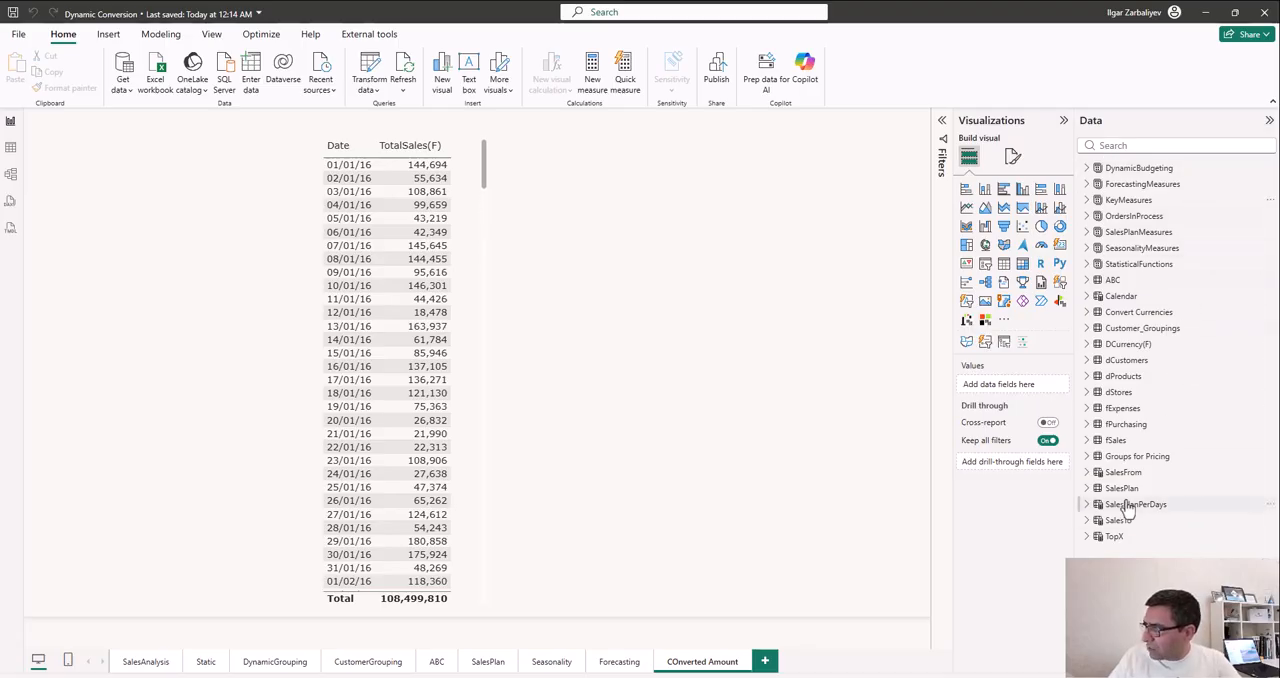
- Examine the fields and rows of the Convert Currencies table and check the data type of its Conversion Rate column
left_click(1120, 316)
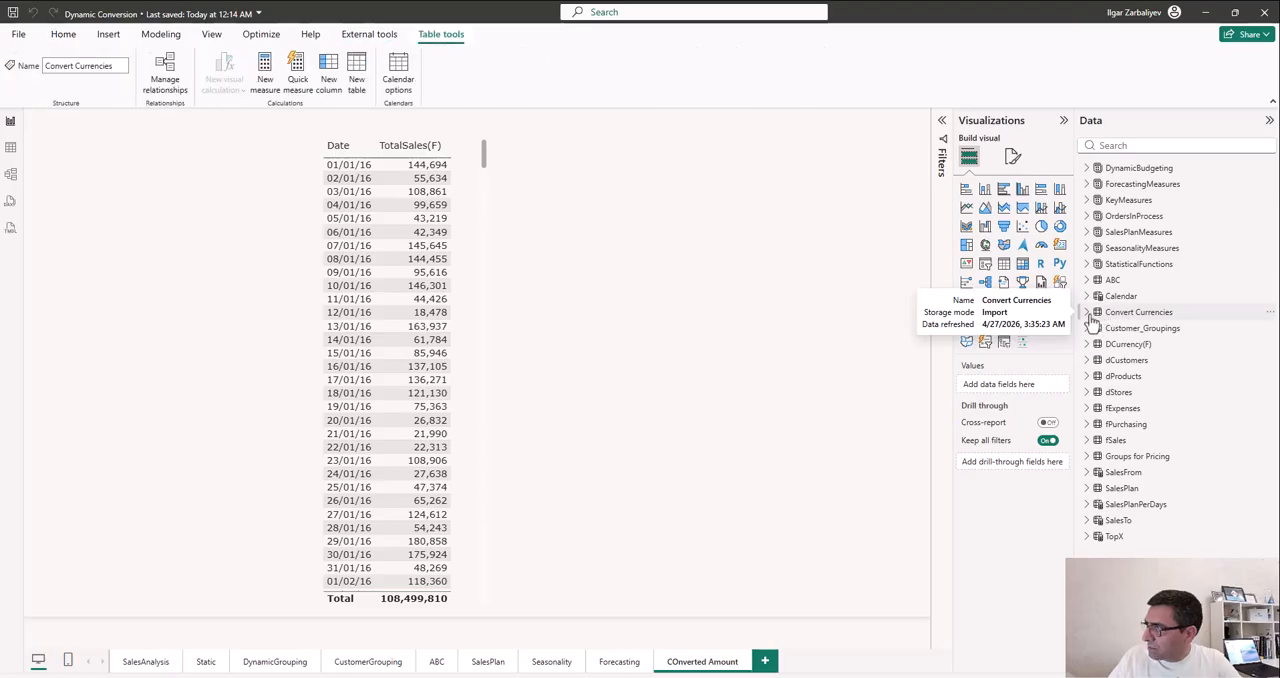
left_click(1121, 316)
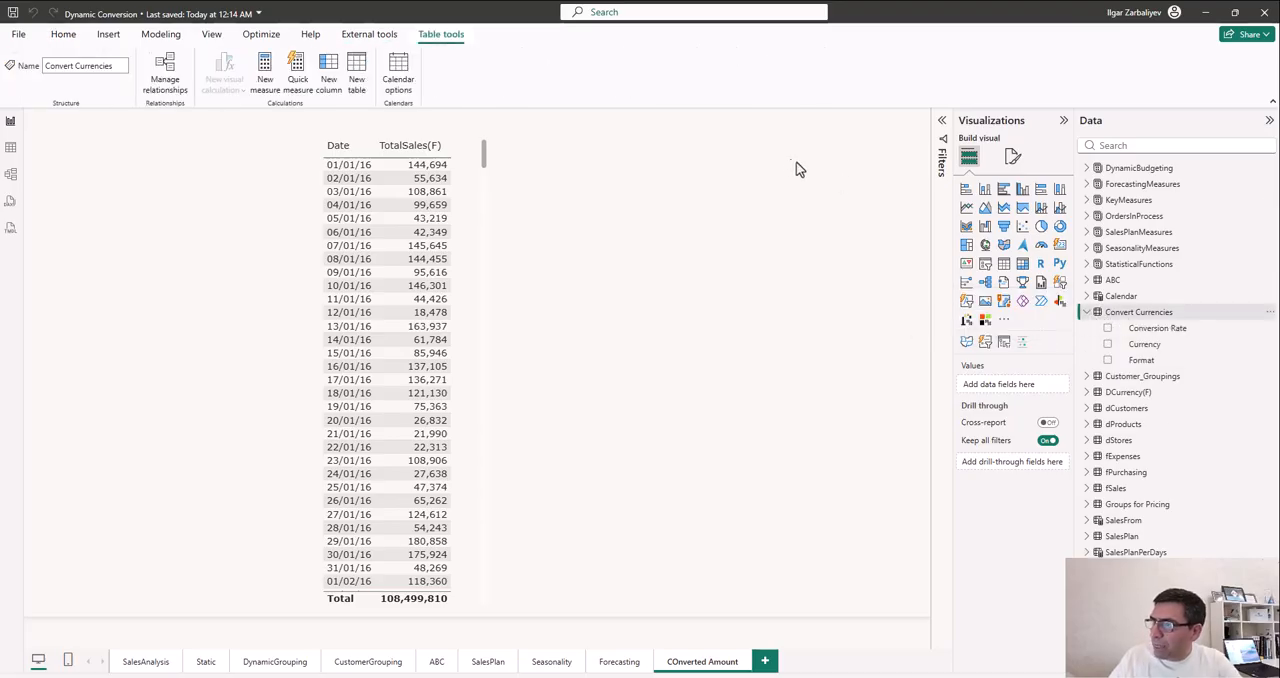
left_click(11, 147)
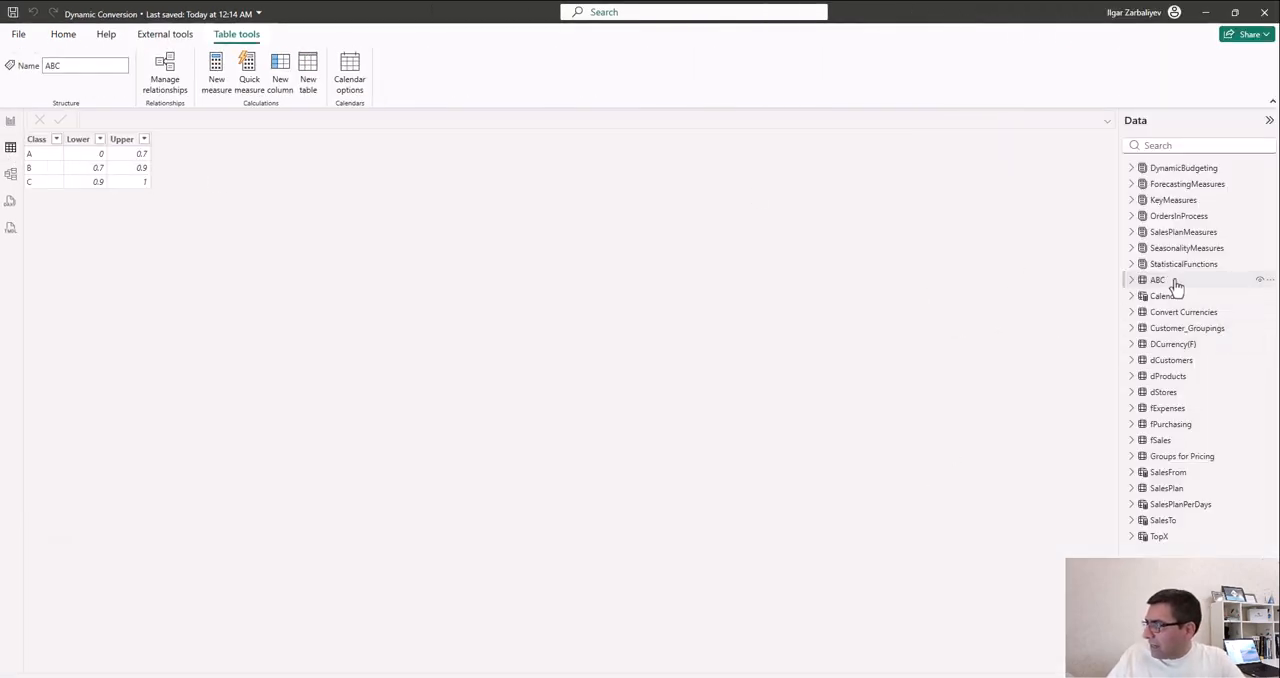
left_click(1178, 314)
left_click(1132, 312)
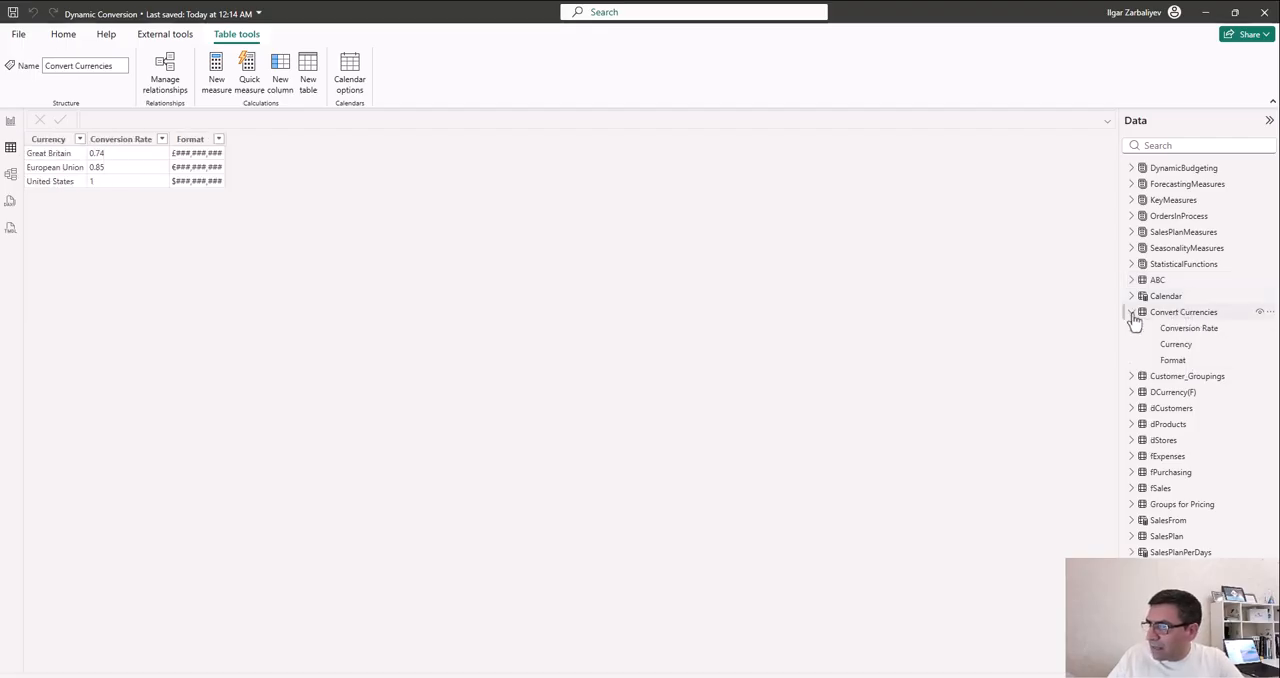
left_click(120, 140)
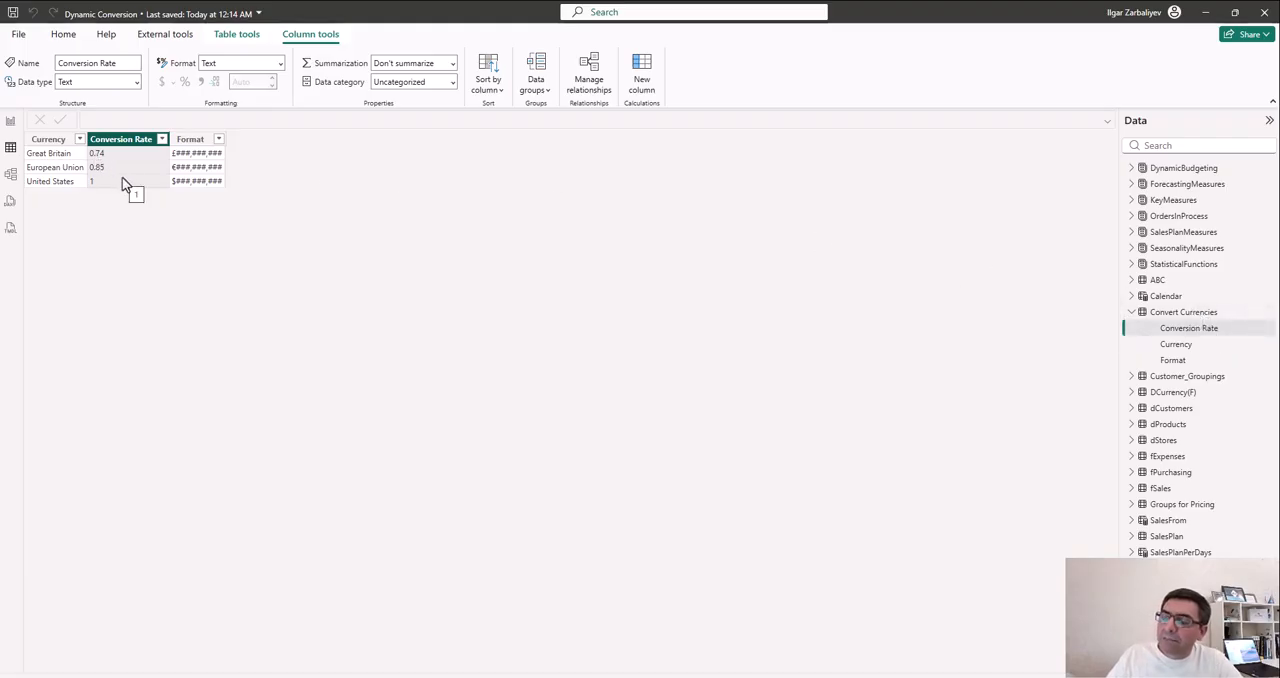
- Return to the report, enlarge the query editor window and change the workbook data source to the EW_Dataset file on the Desktop
left_click(10, 121)
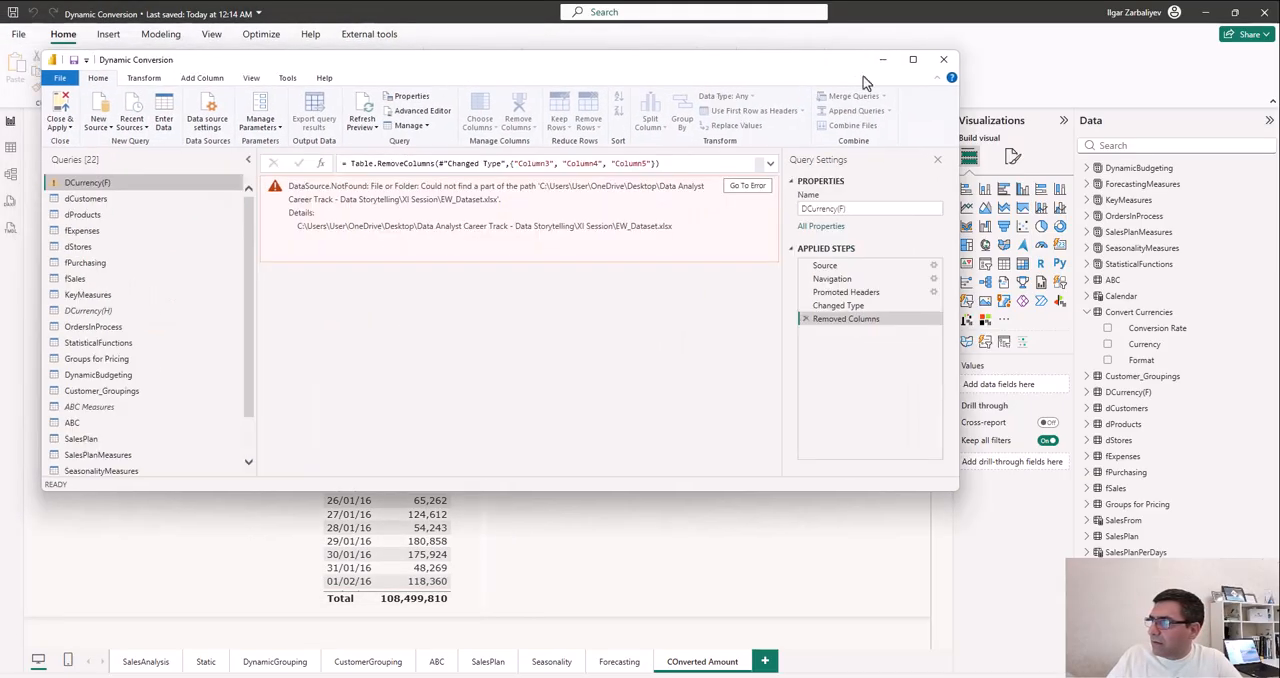
left_click(913, 59)
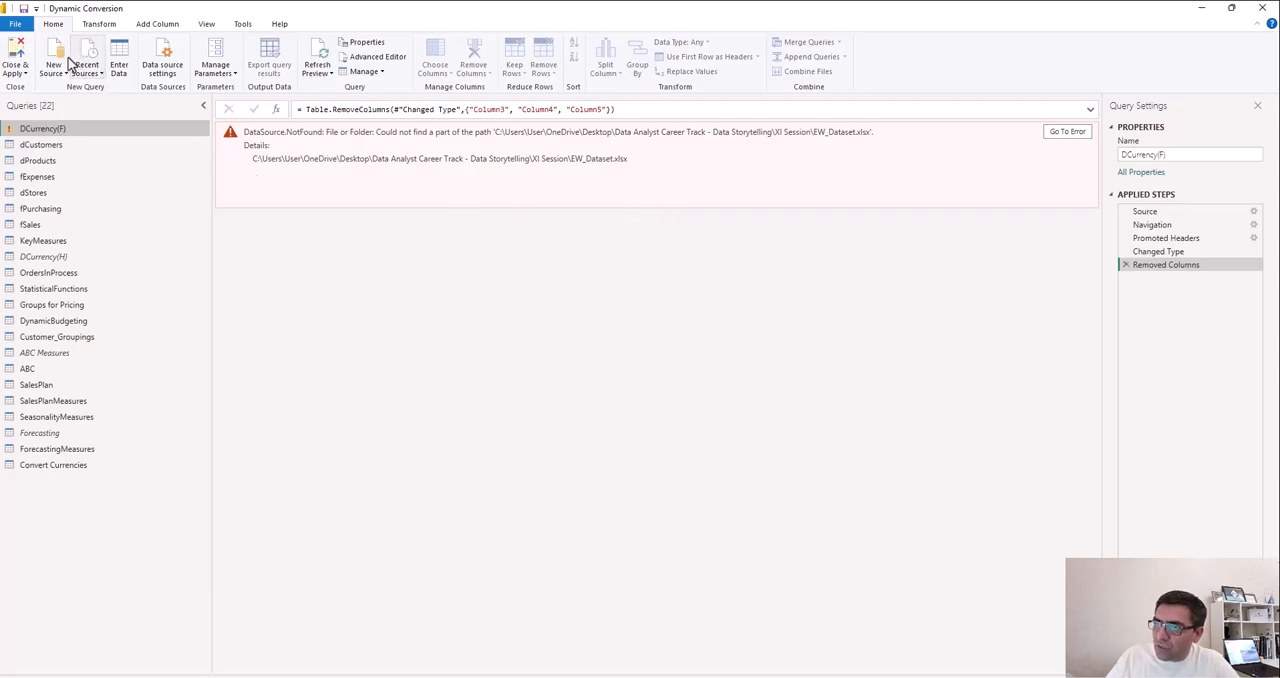
left_click(165, 66)
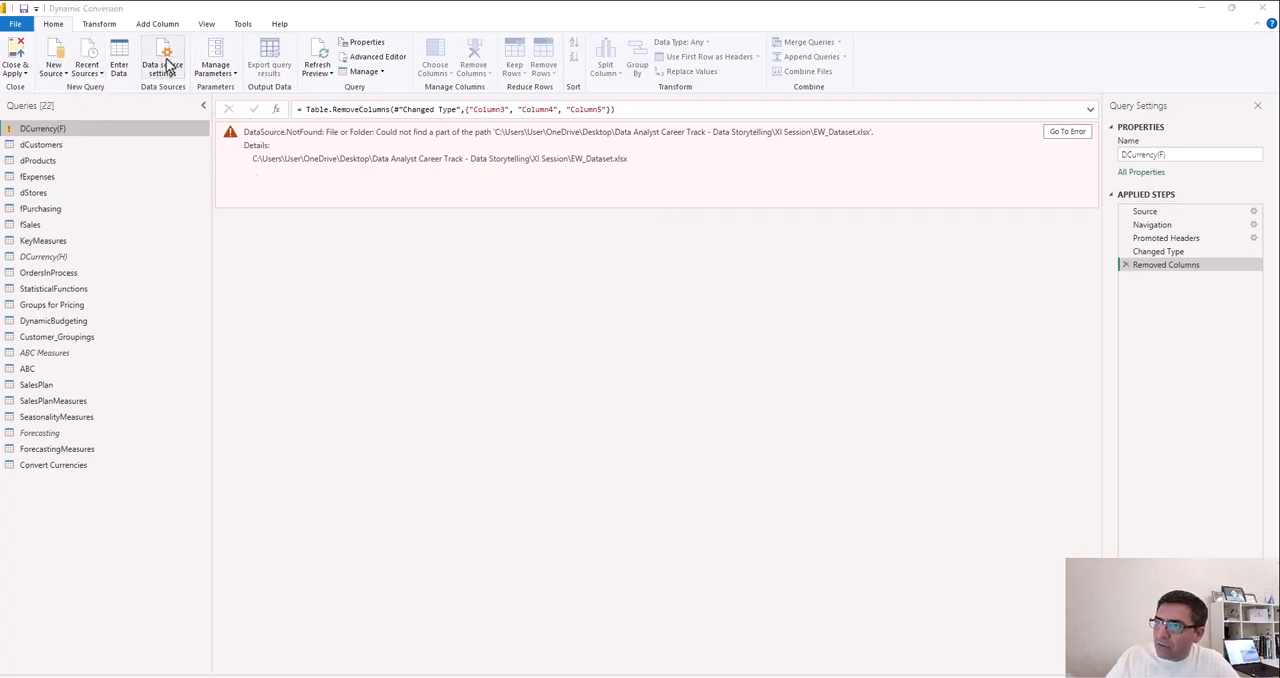
left_click(532, 268)
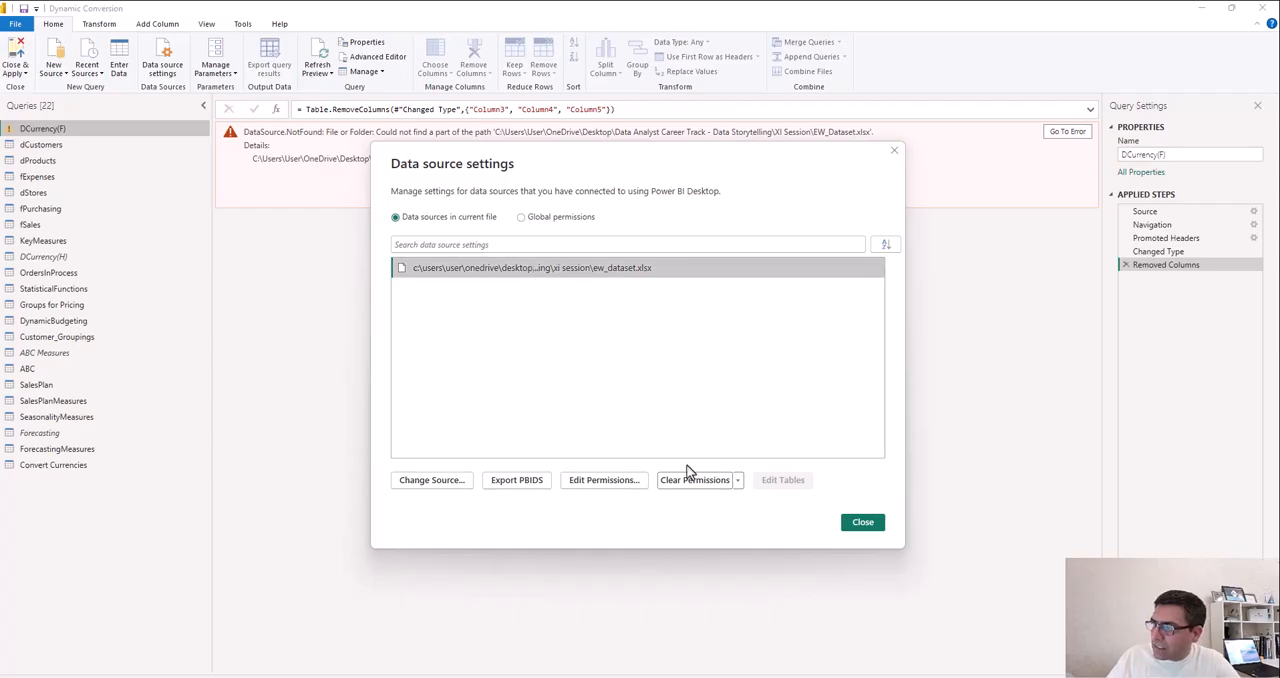
left_click(430, 480)
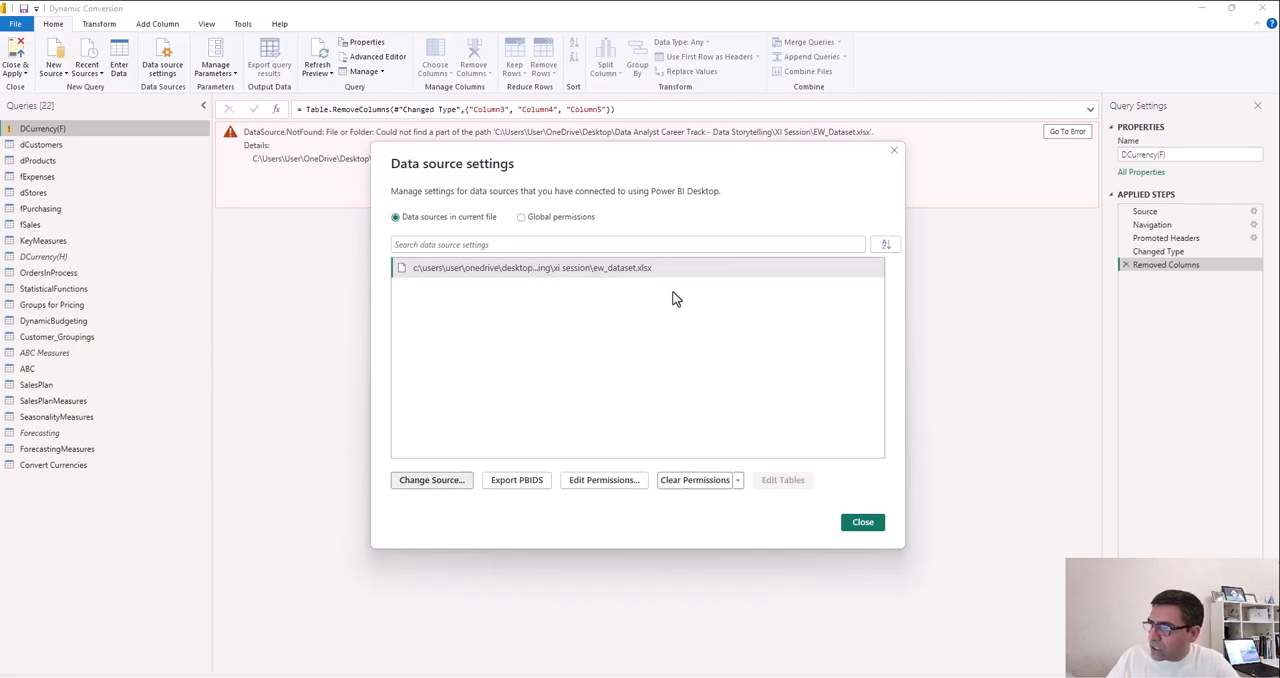
left_click(722, 340)
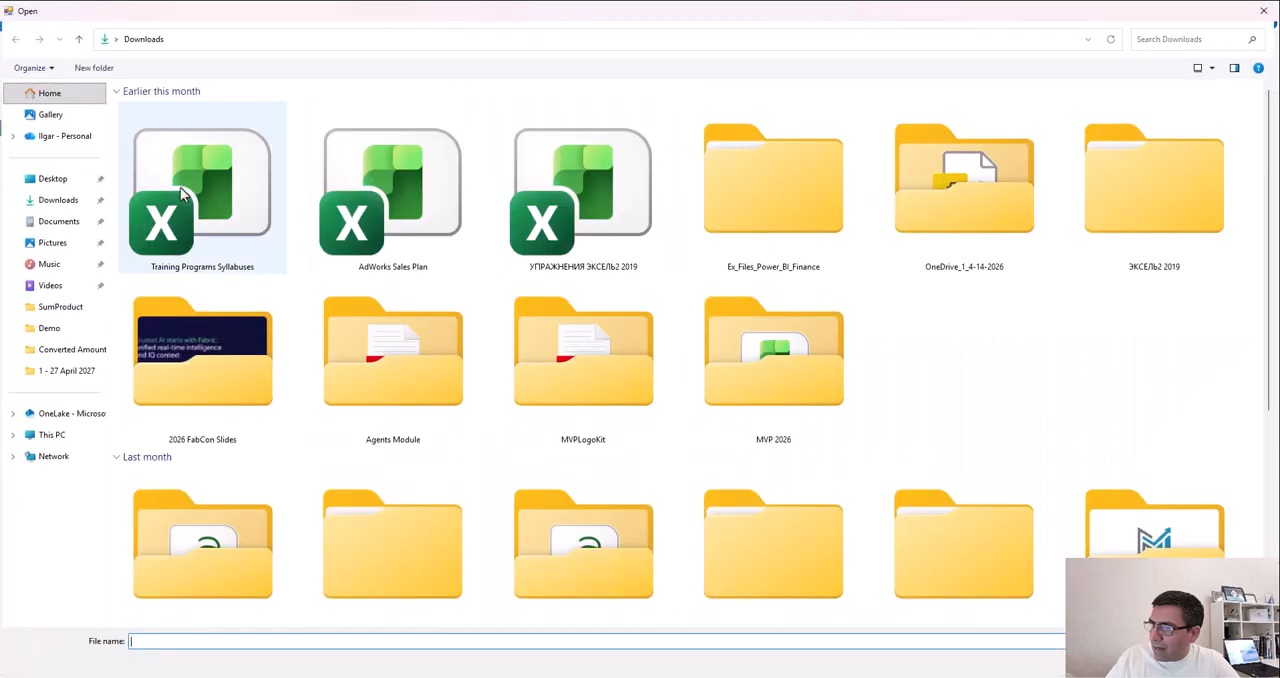
left_click(62, 178)
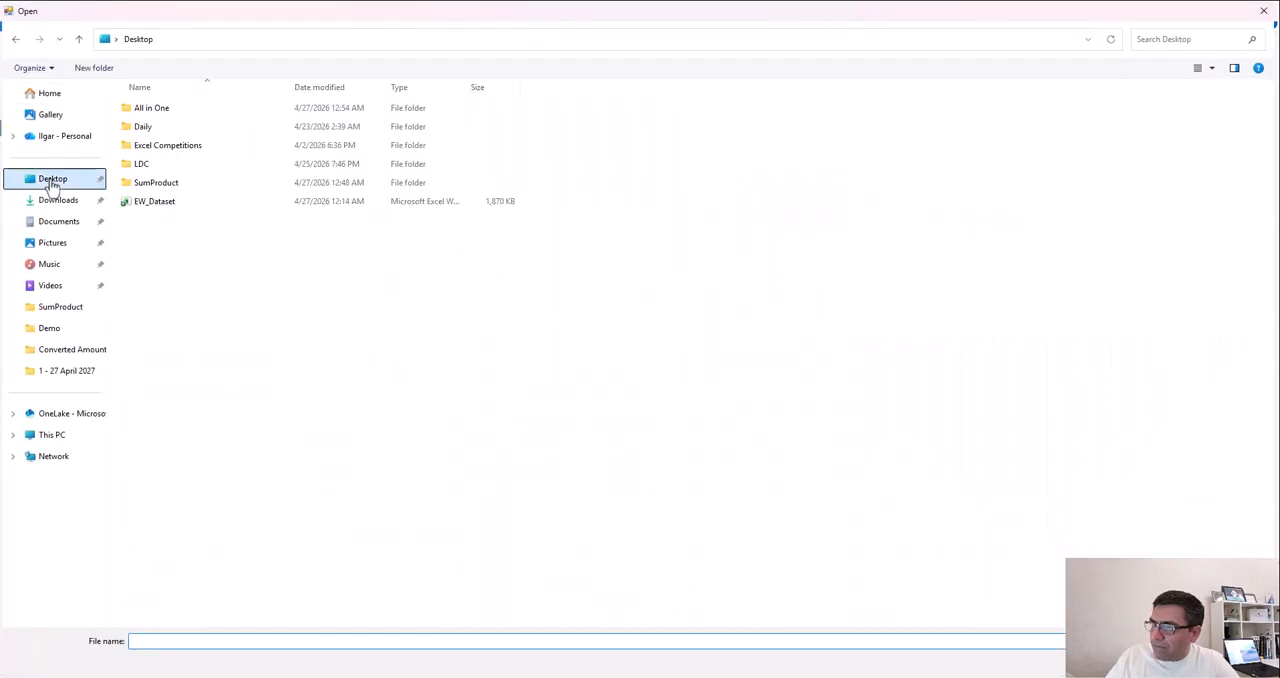
double_click(187, 203)
left_click(775, 405)
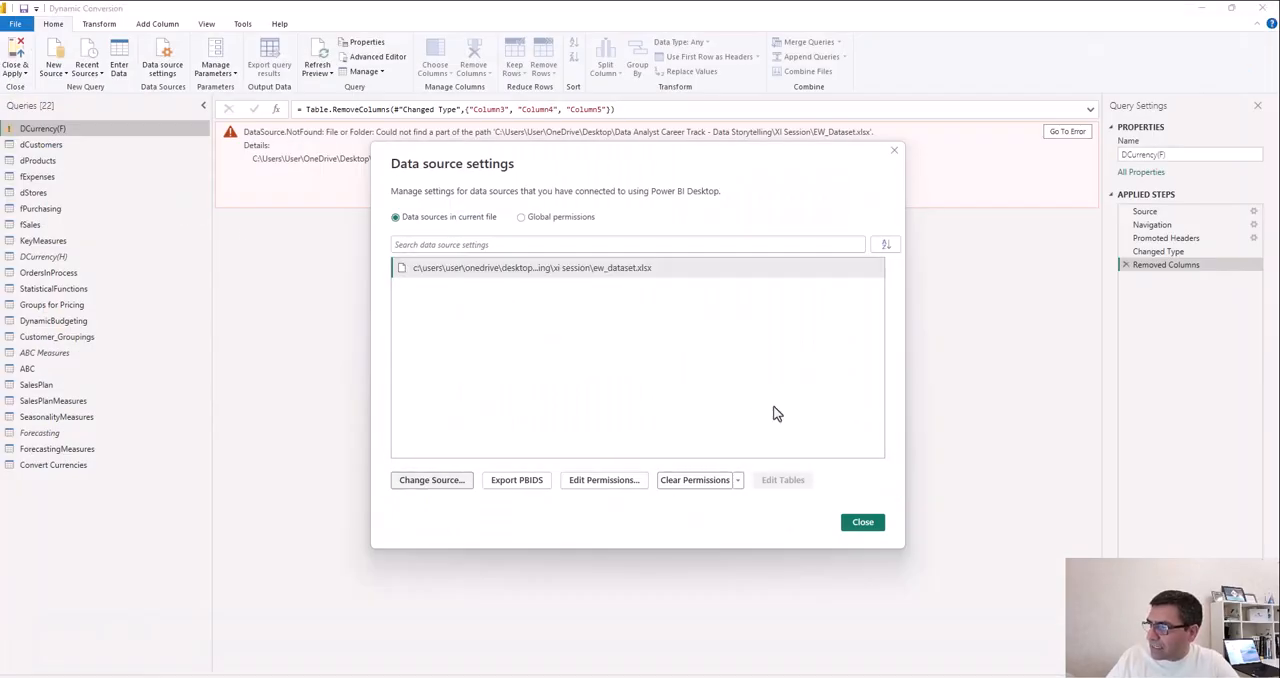
left_click(864, 524)
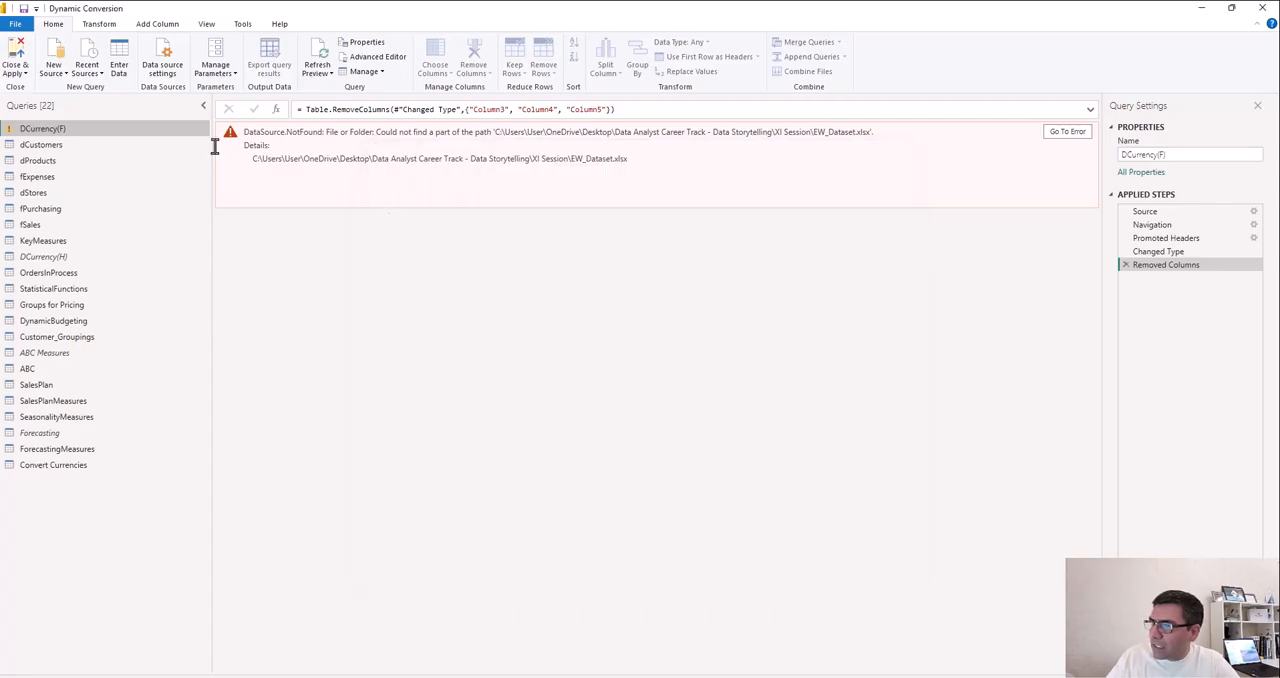
- Check that the DCurrency(F) query loads from the new source and refresh the preview of the fExpenses query
left_click(62, 192)
left_click(58, 178)
left_click(45, 147)
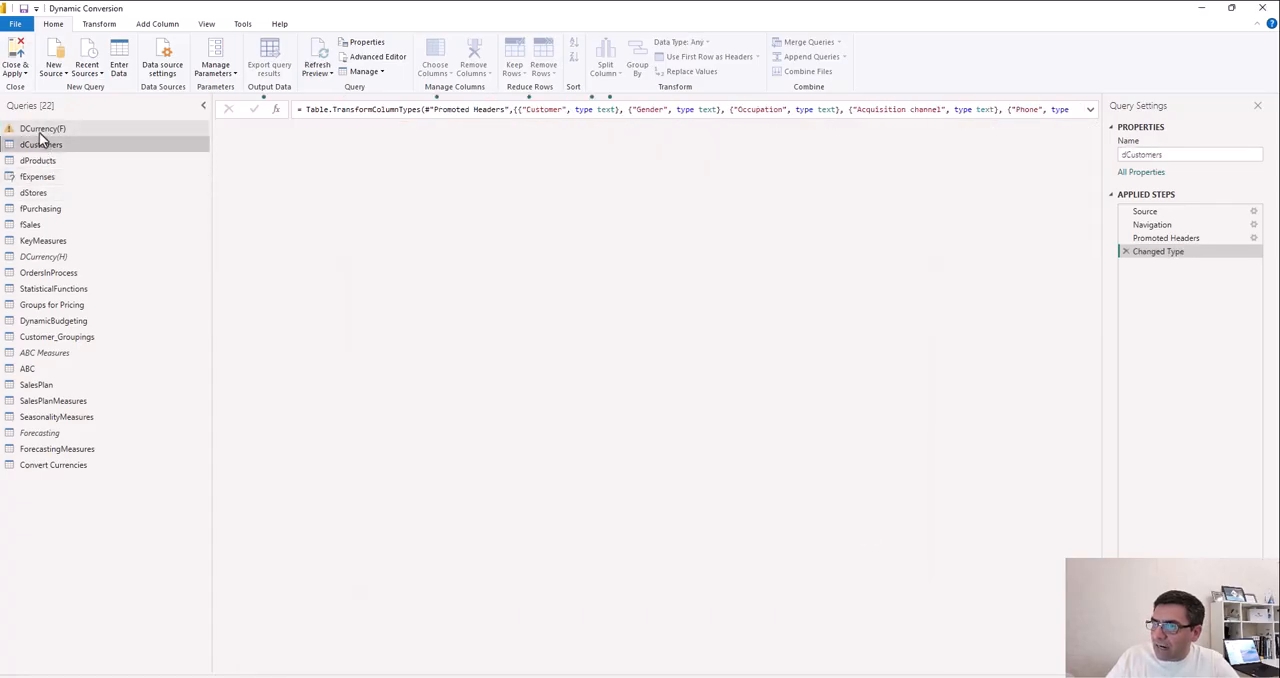
left_click(40, 131)
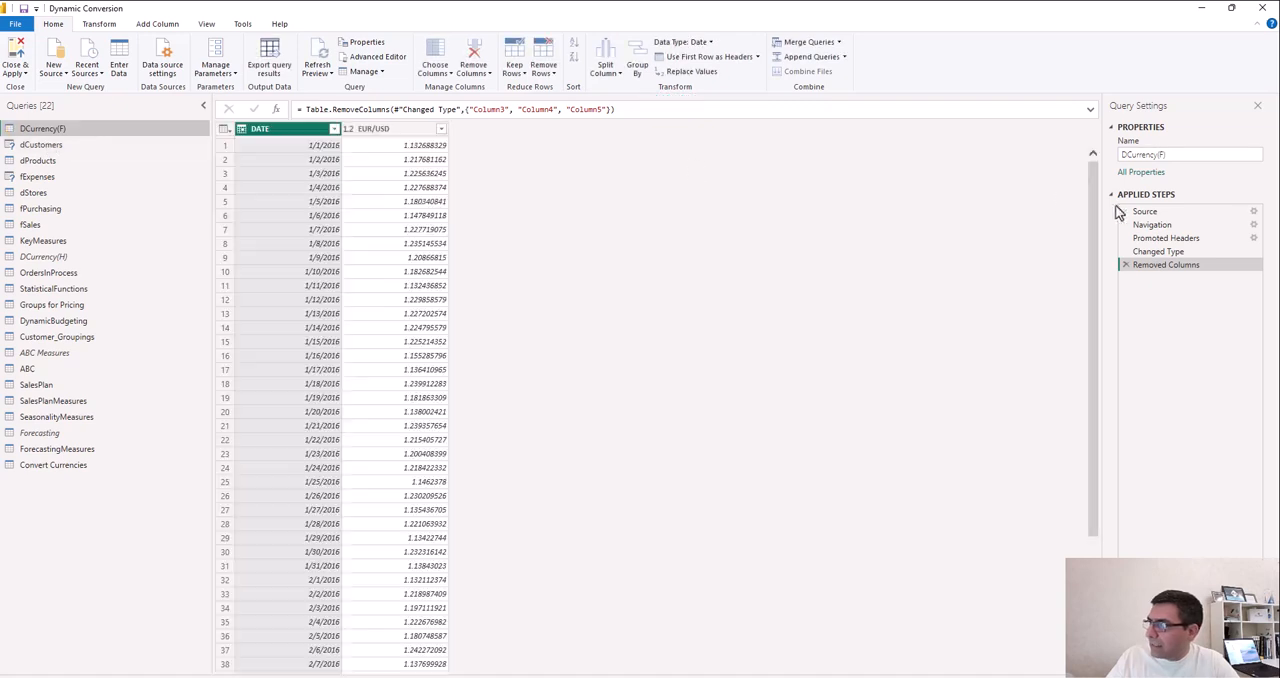
left_click(1160, 214)
left_click(57, 177)
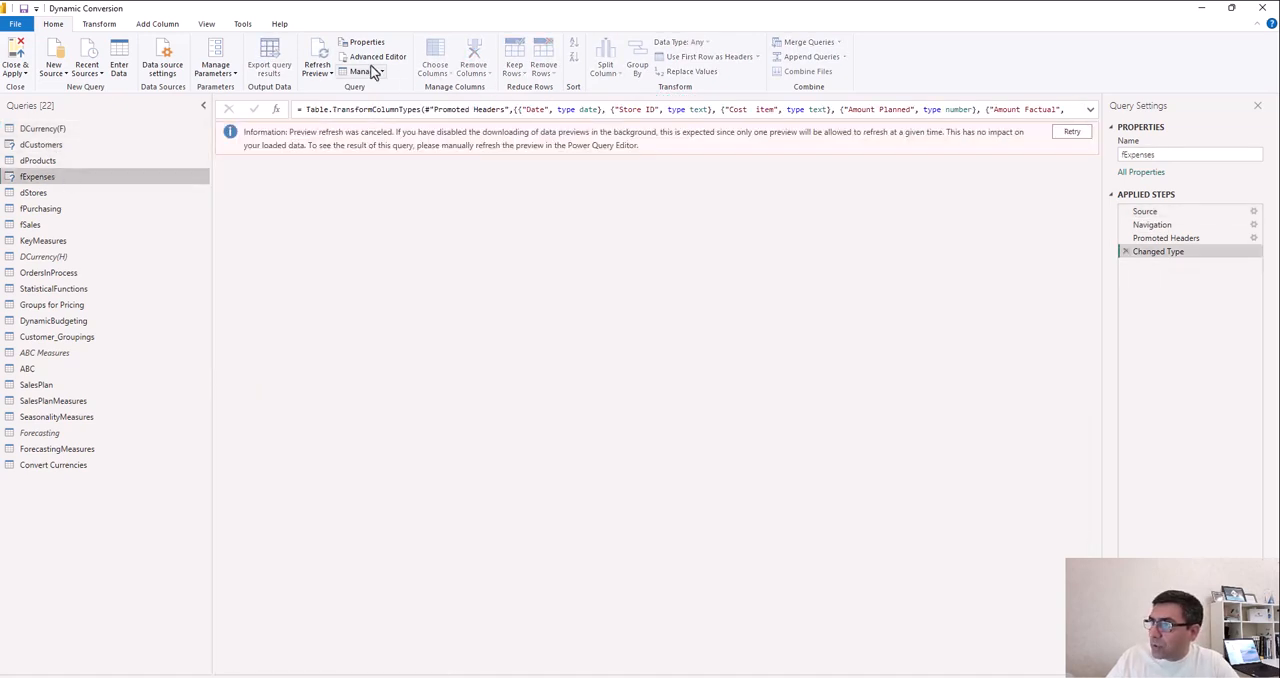
left_click(330, 72)
left_click(350, 94)
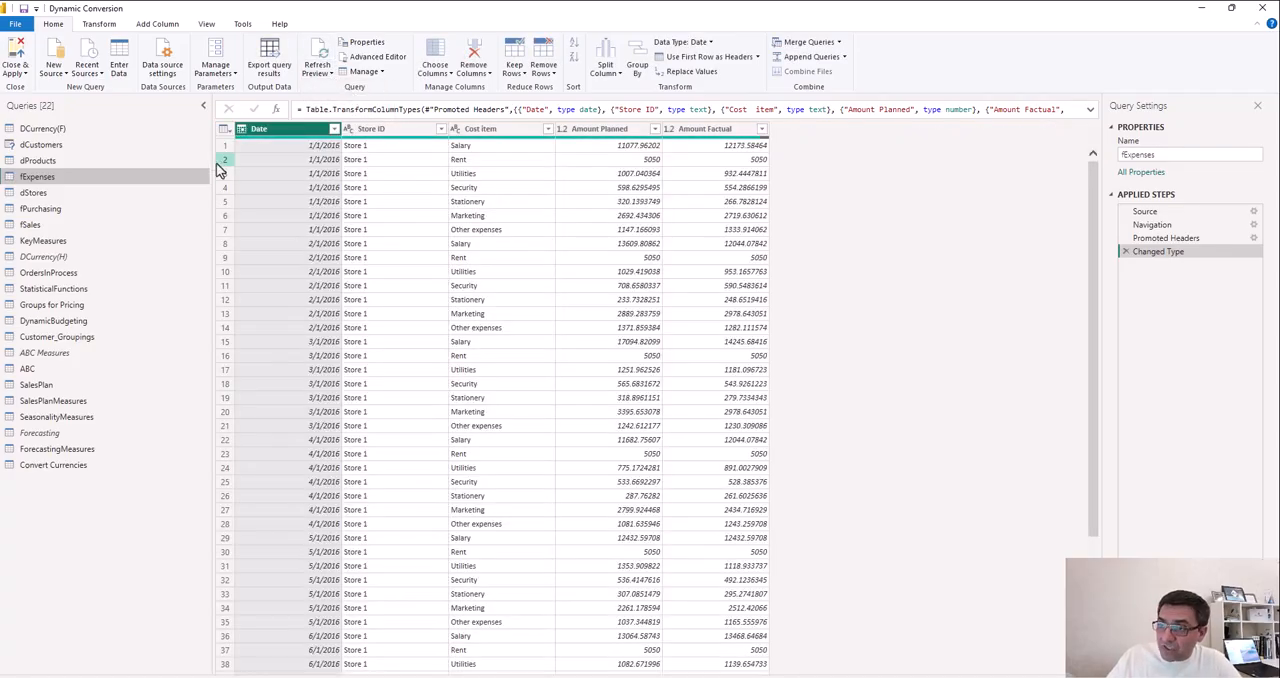
- Refresh all query previews from the dCustomers query and check the dProducts query
left_click(60, 146)
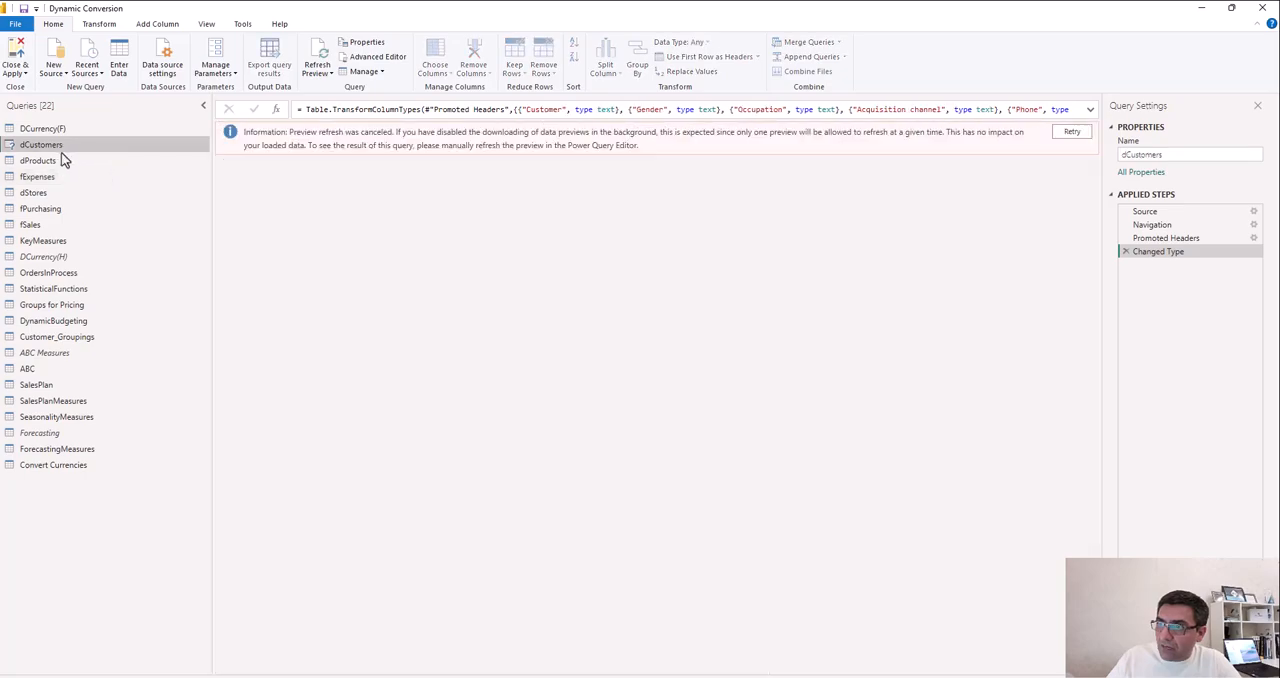
left_click(320, 72)
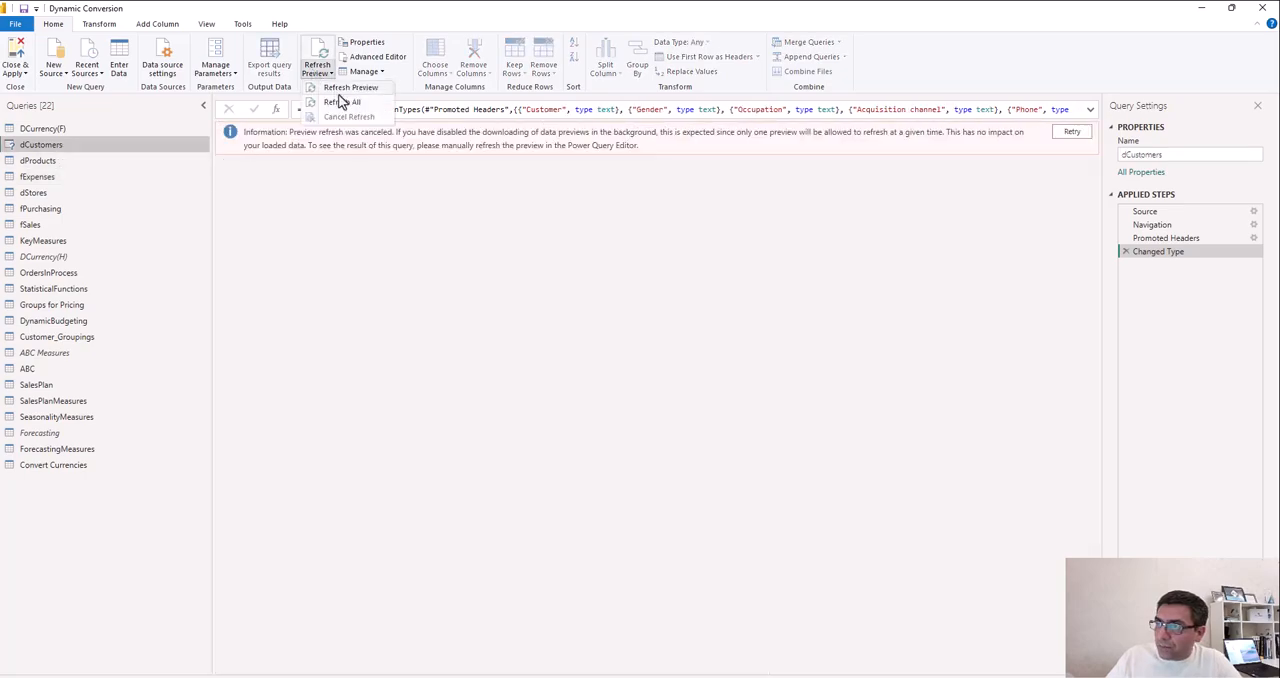
left_click(341, 101)
left_click(72, 166)
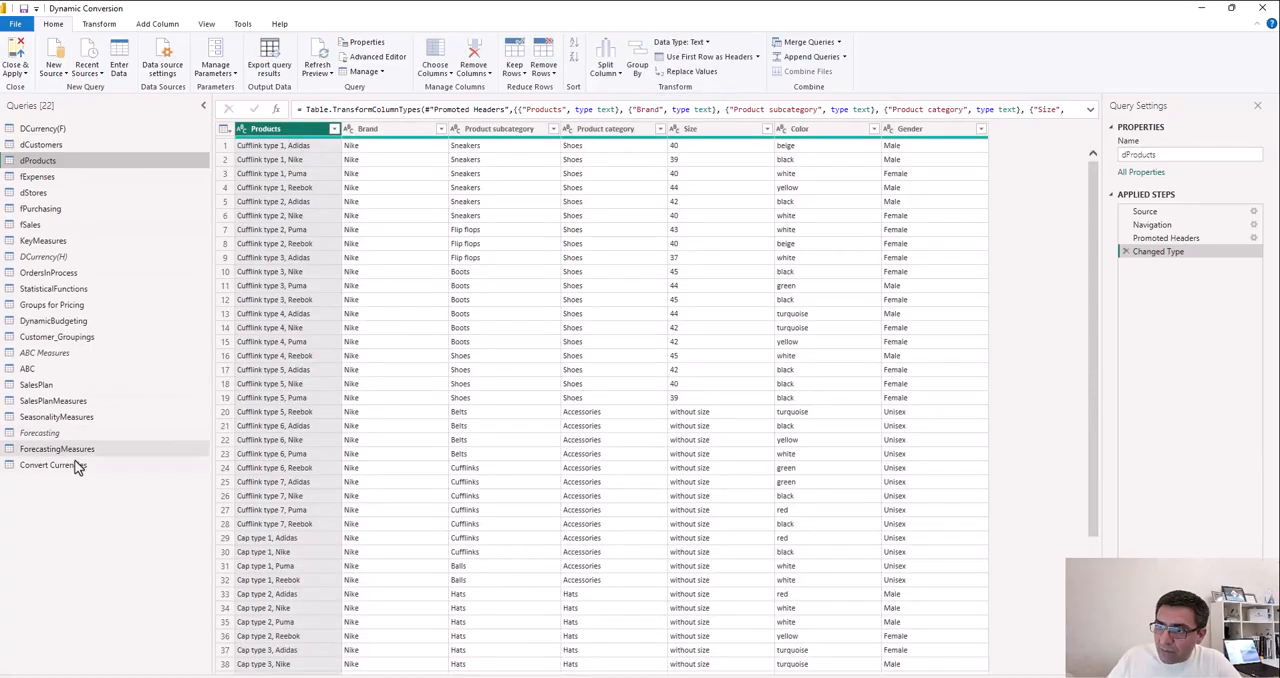
- Change the Conversion Rate column of the Convert Currencies query to Decimal Number and apply the query changes to the model
left_click(77, 465)
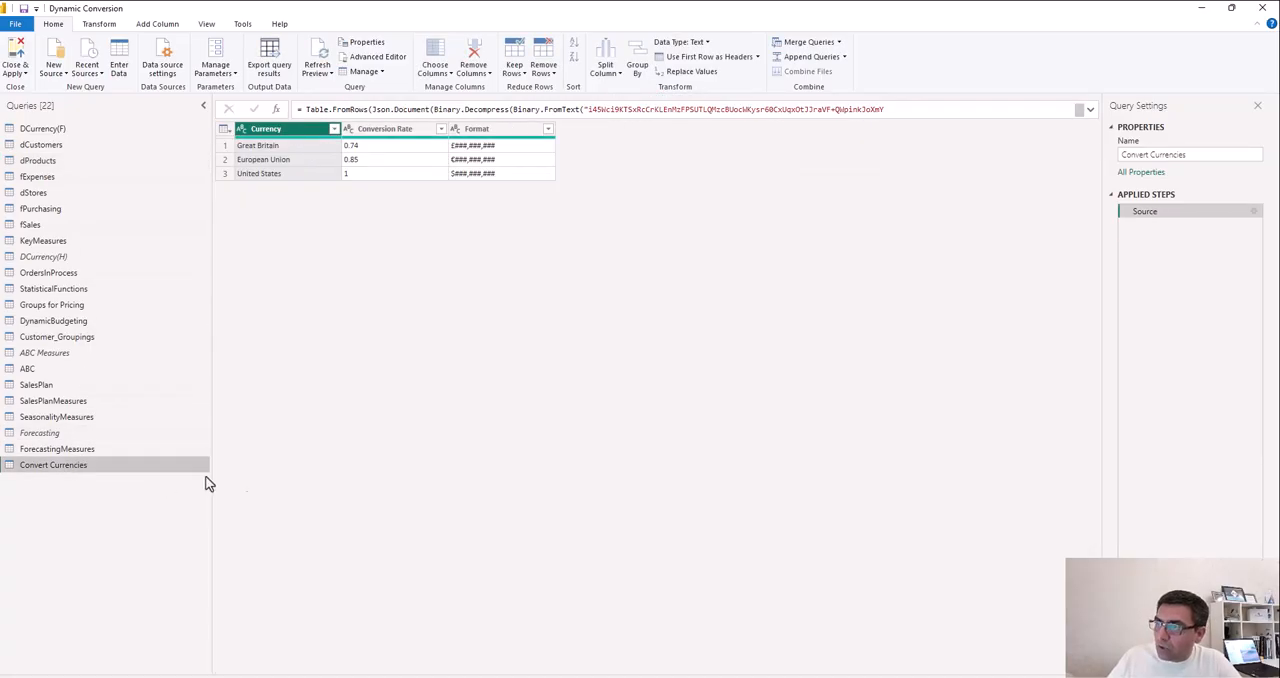
left_click(348, 131)
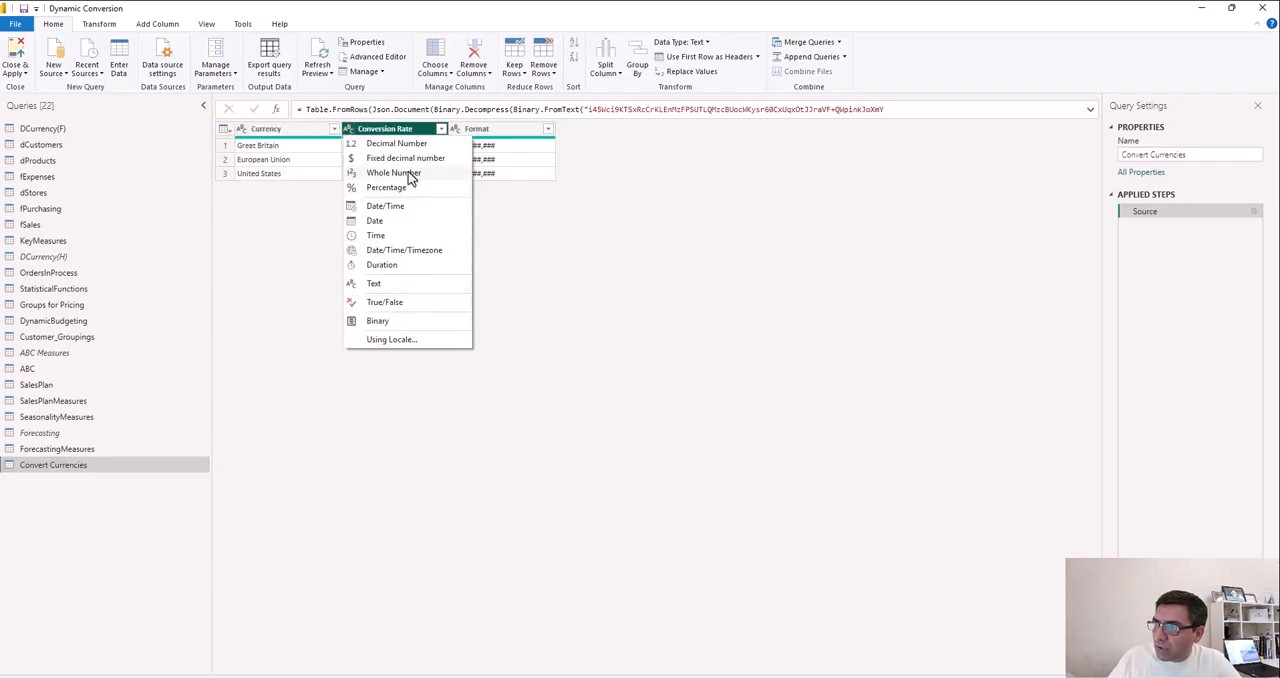
left_click(404, 145)
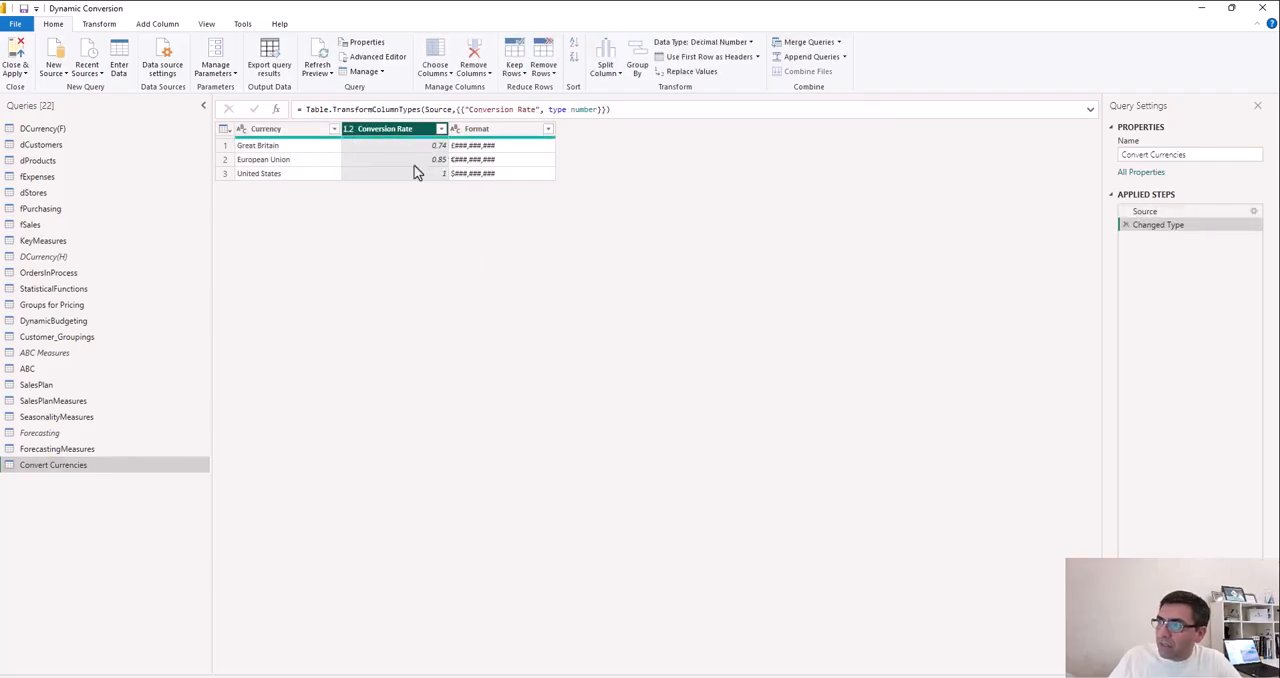
left_click(15, 55)
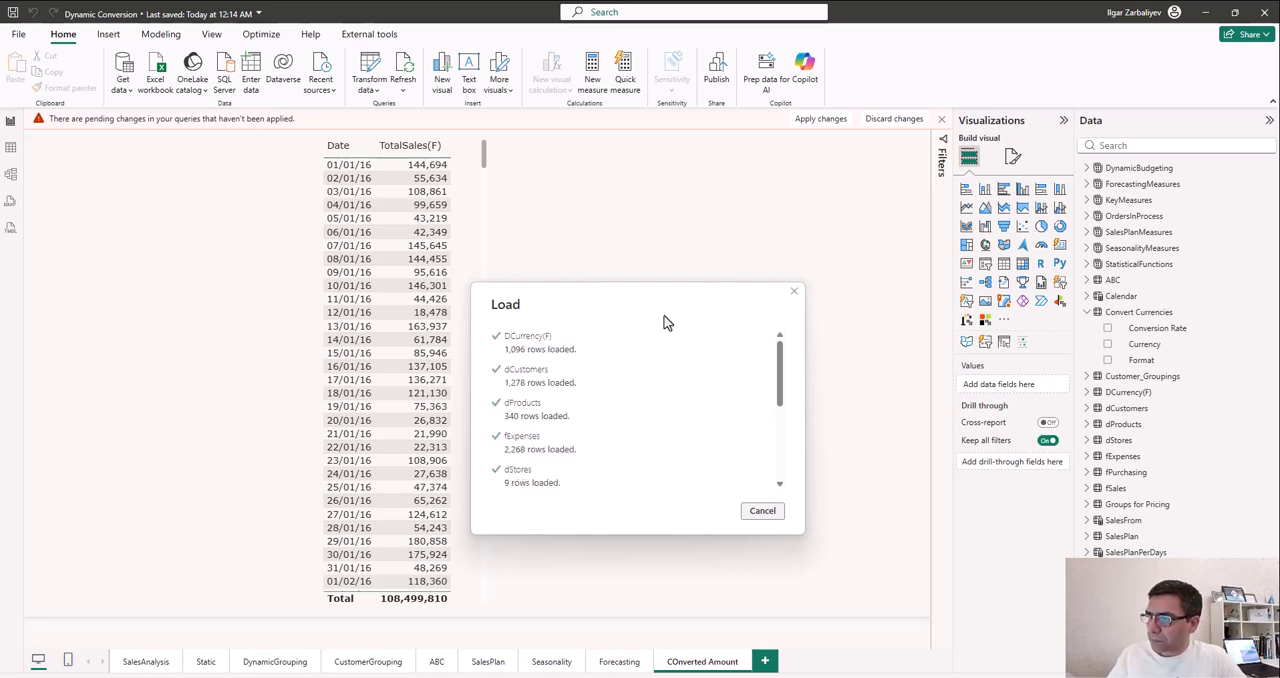
- Widen the daily sales table visual and extend it slightly downwards to make room for another column
left_click(470, 532)
left_click_drag(486, 600, 594, 624)
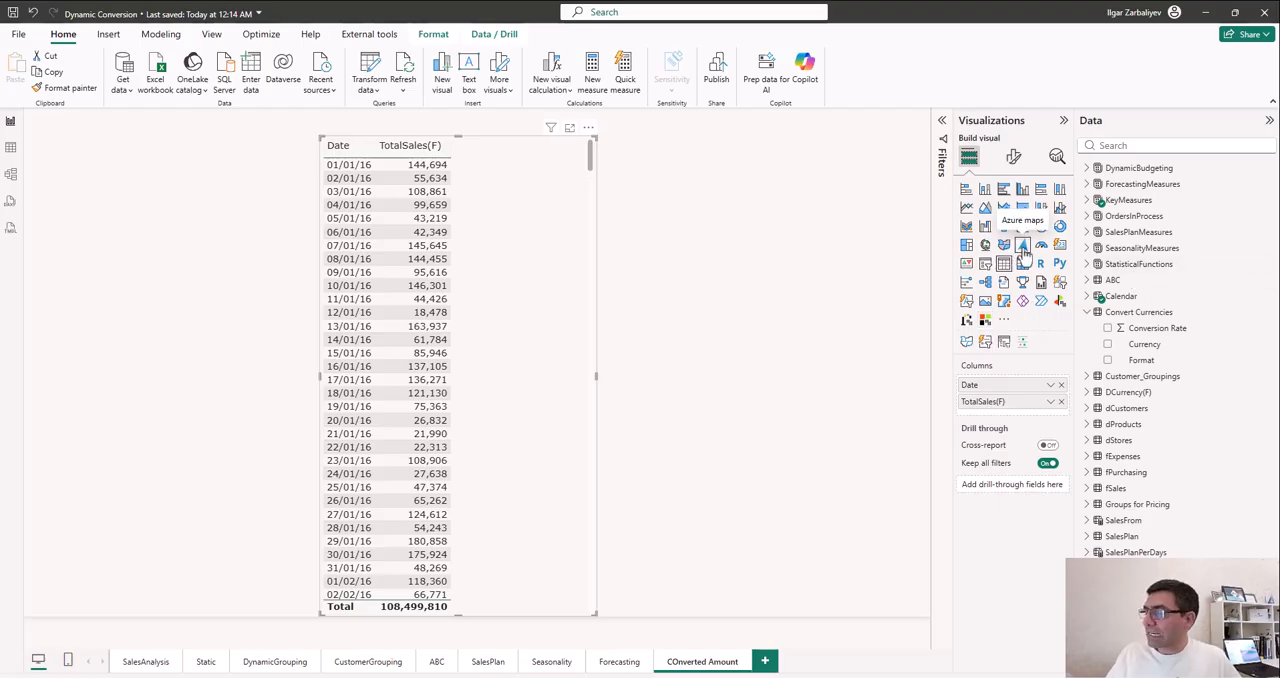
- Create an empty table named Currencies Measures and load it into the model
left_click(251, 72)
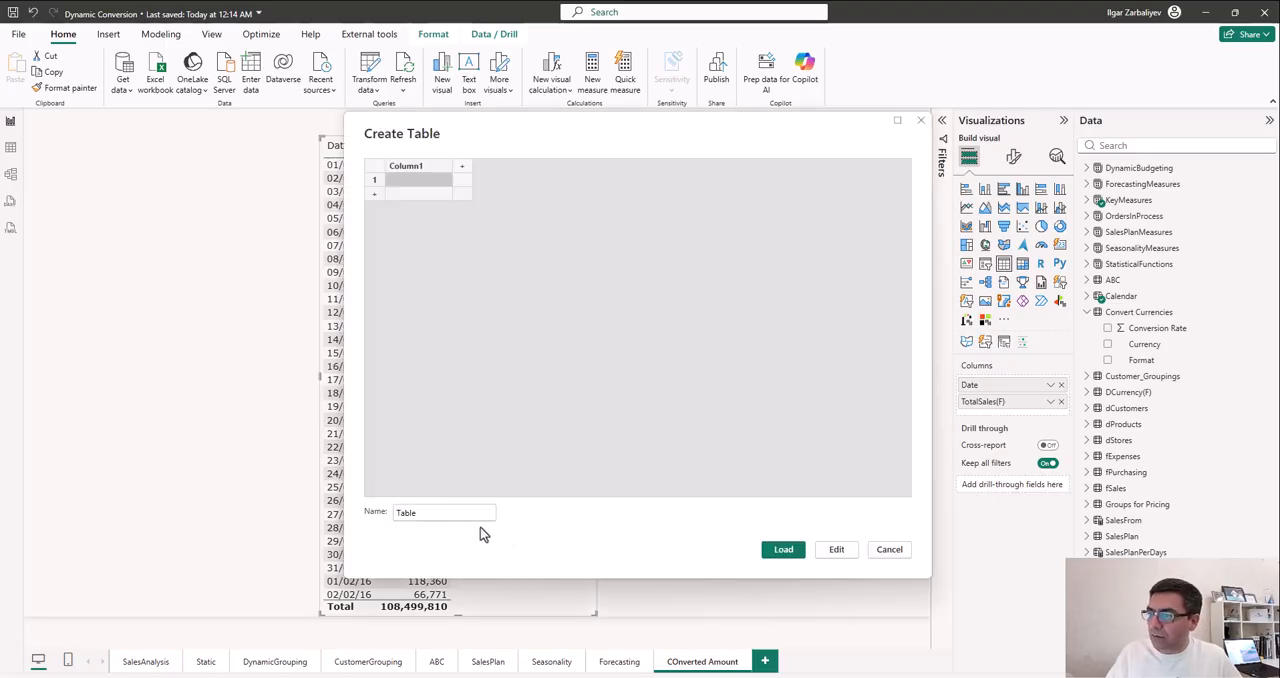
left_click_drag(456, 515, 309, 491)
type("Cu")
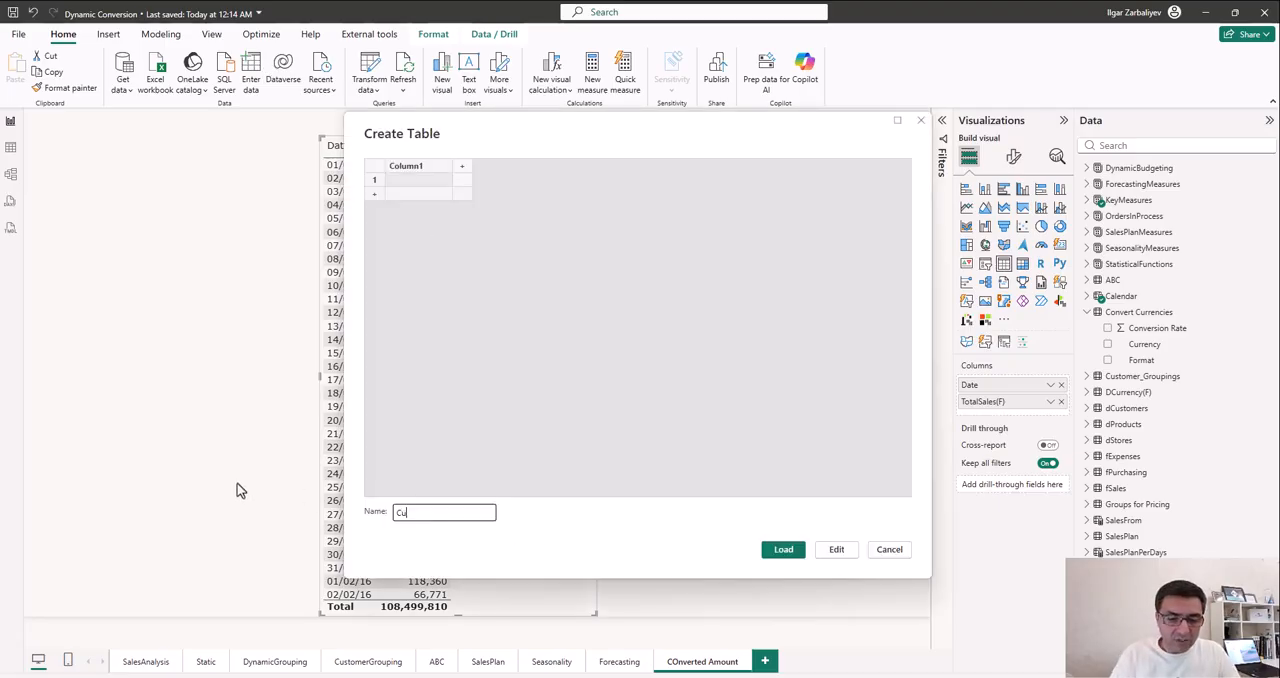
type("rrentci")
key("BackSpace")
key("BackSpace")
key("BackSpace")
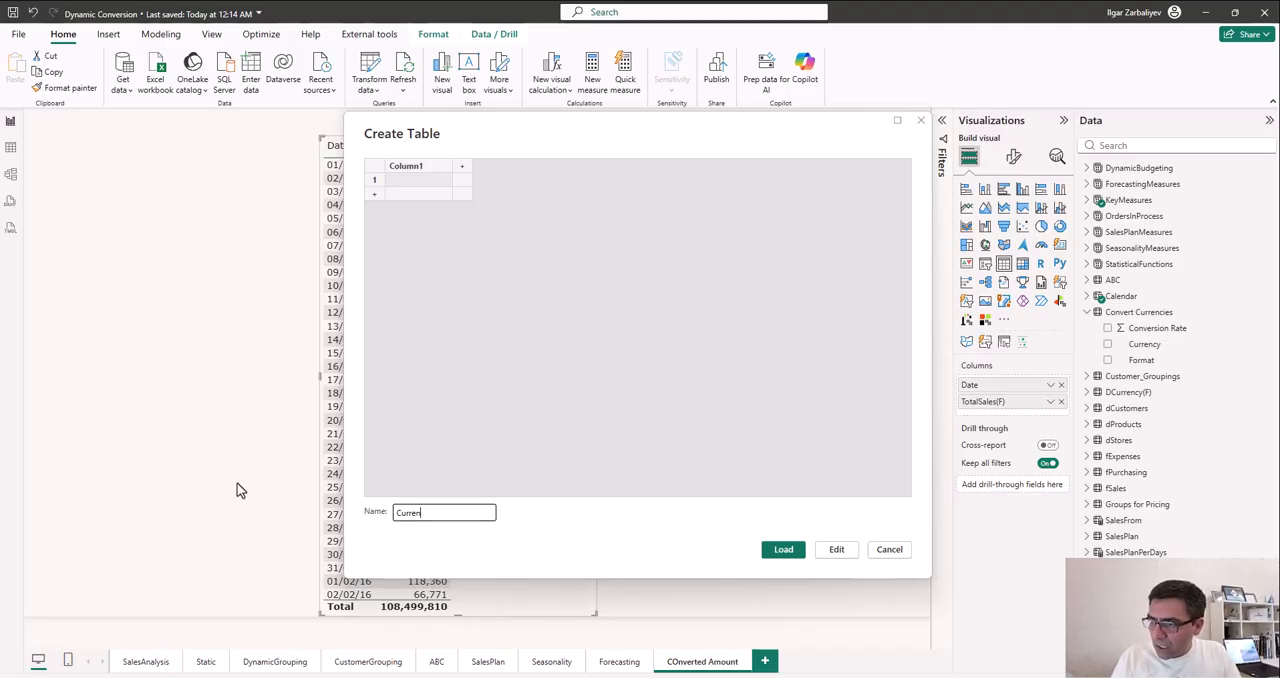
type("cies Measures")
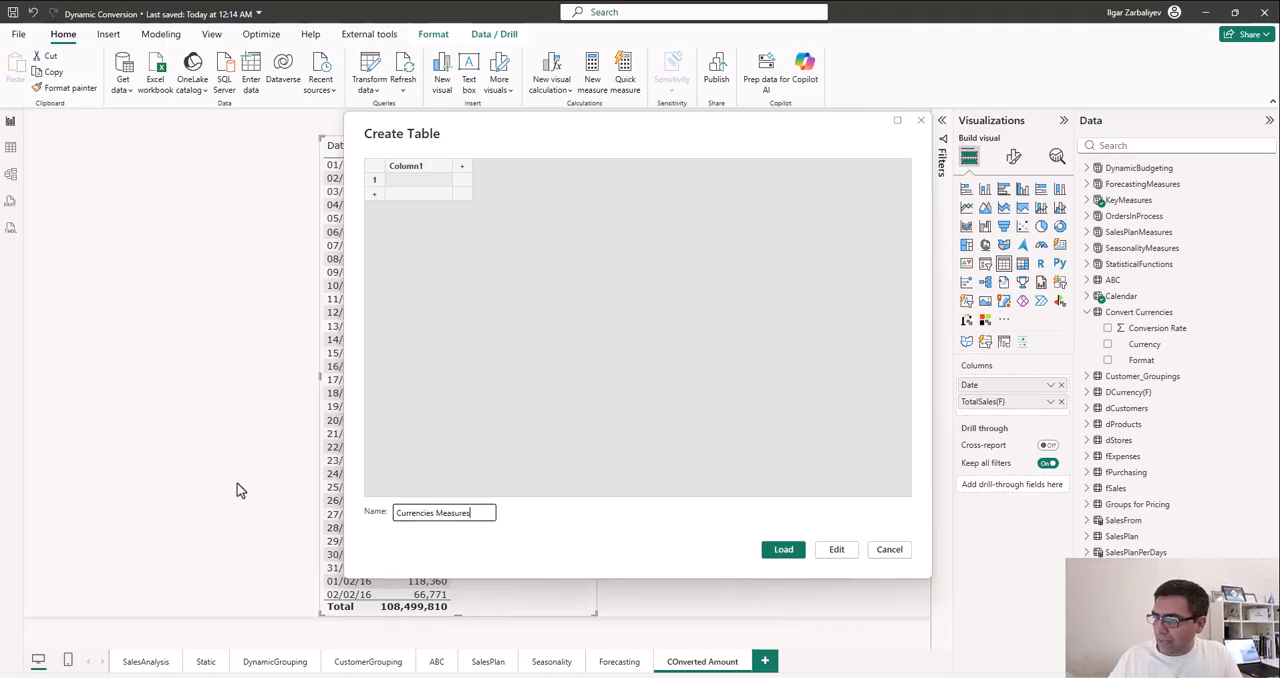
left_click(790, 551)
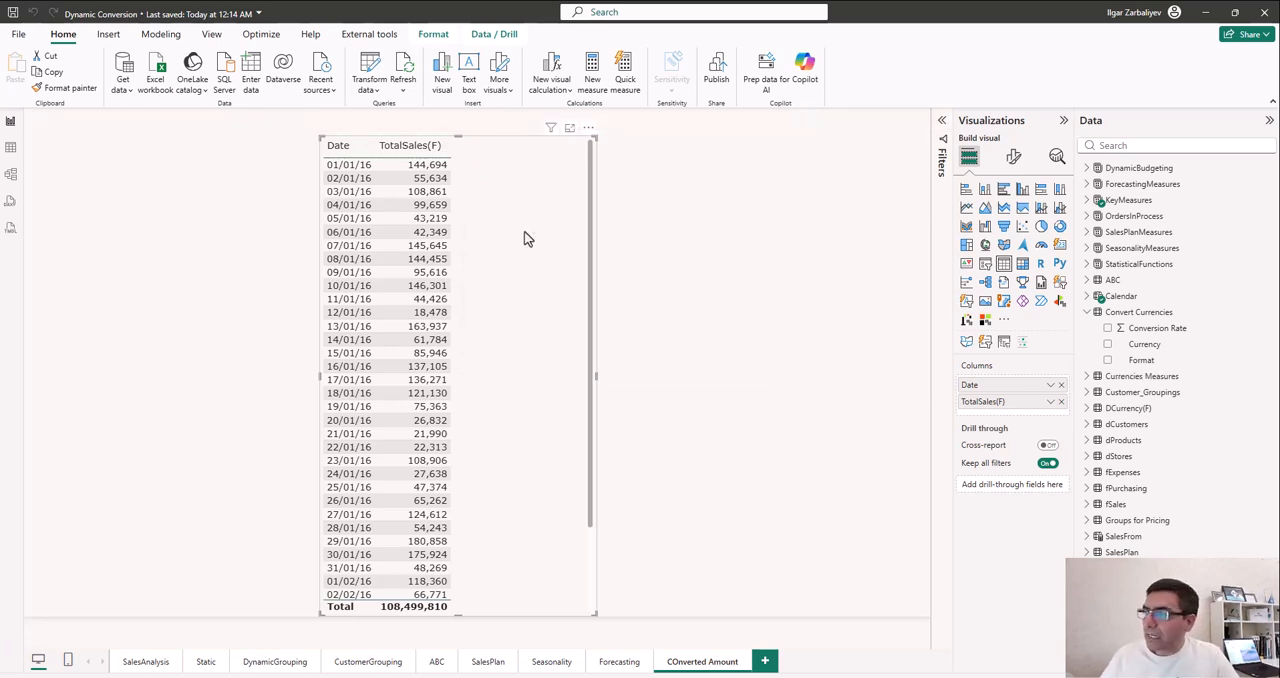
- Add a new measure named Converted Amount to the Currencies Measures table
left_click(1087, 376)
left_click(1162, 377)
right_click(1163, 380)
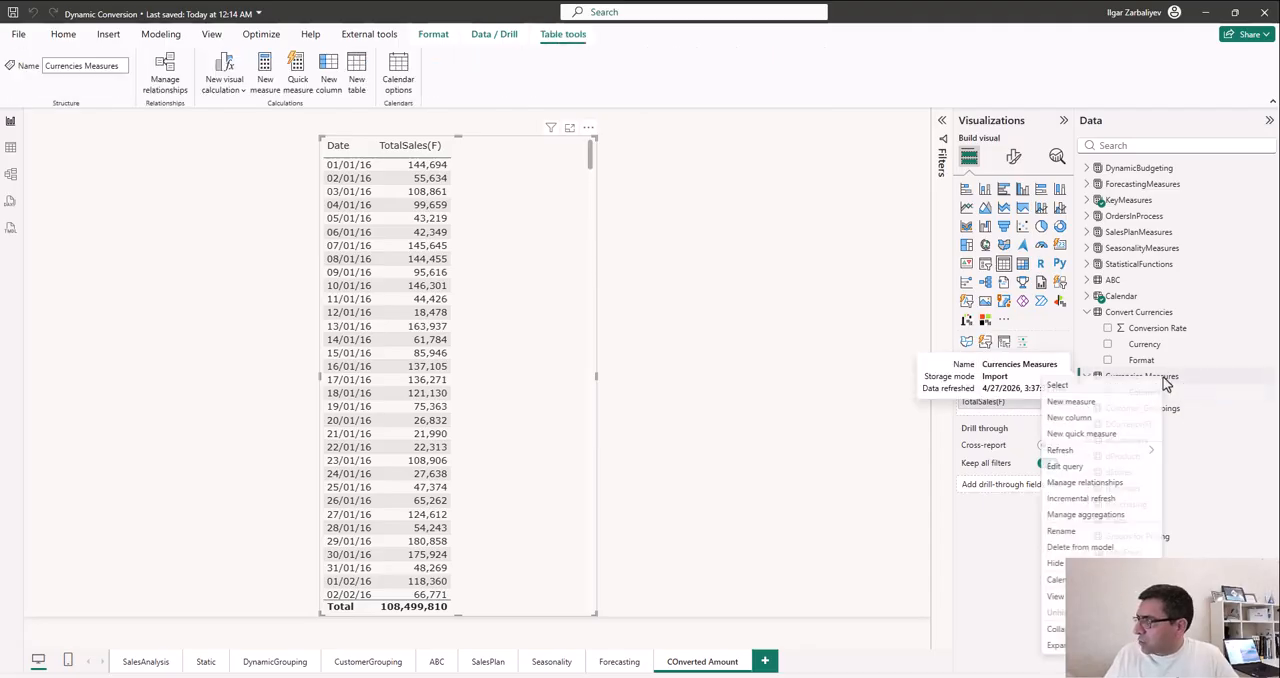
left_click(1121, 401)
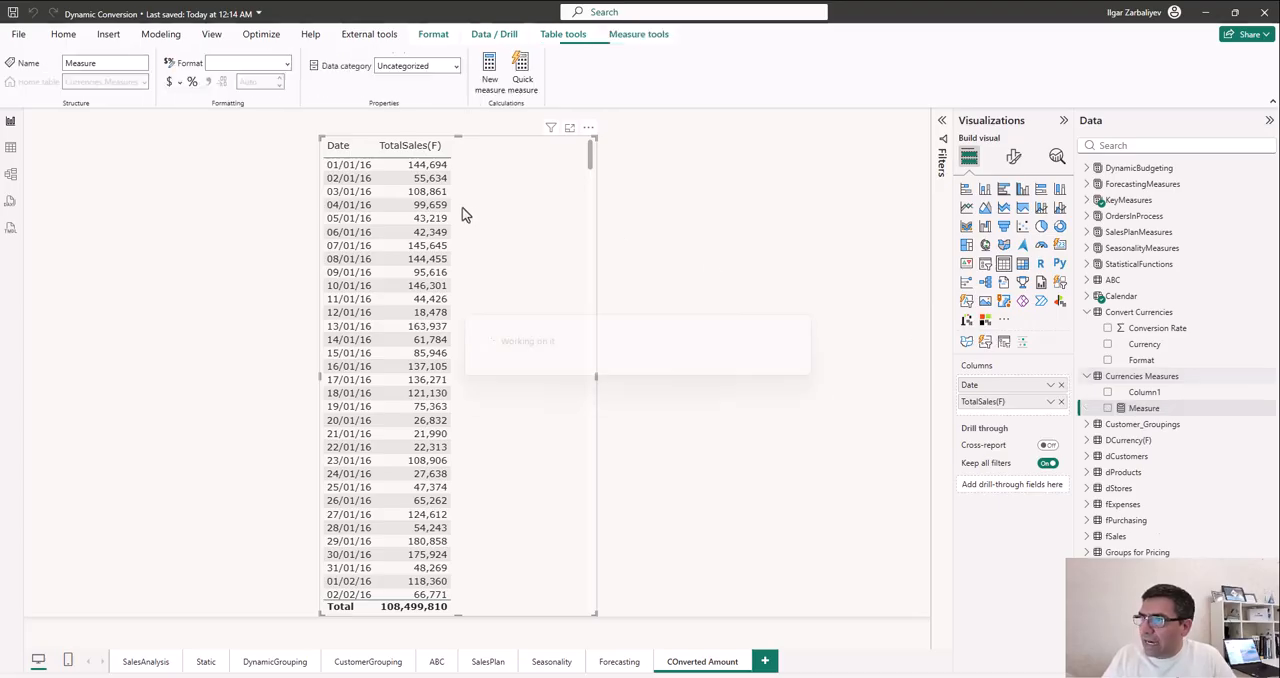
type("Converted")
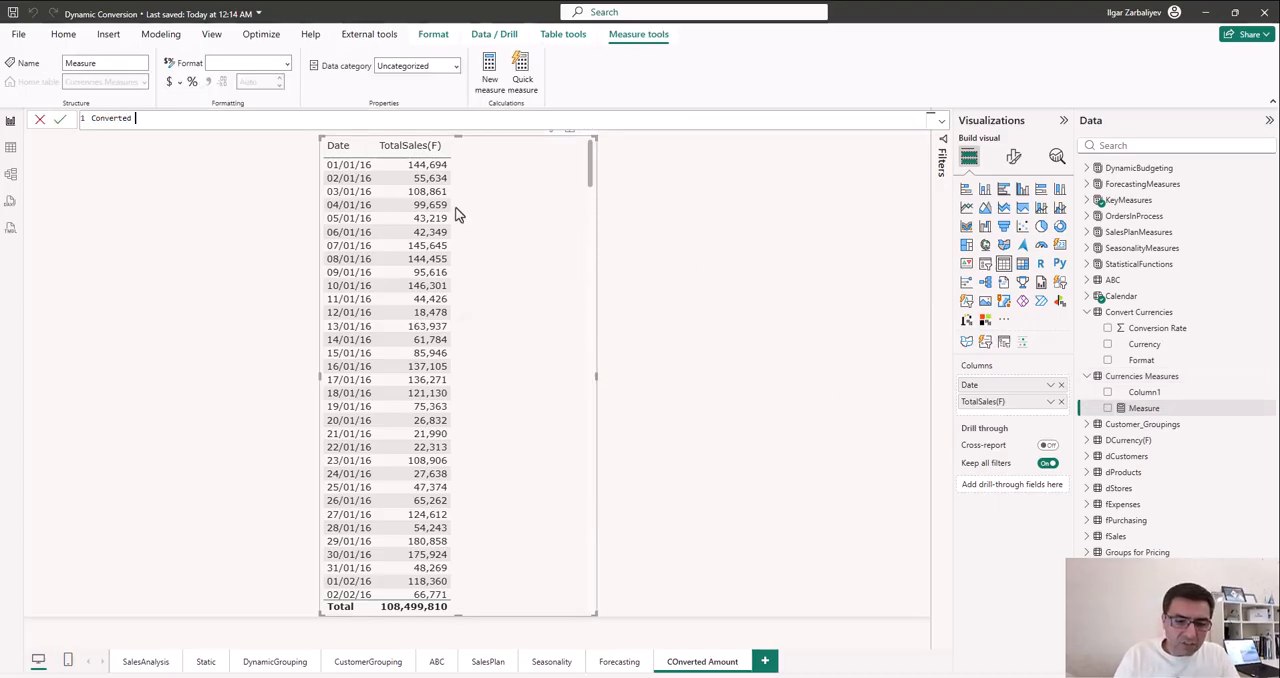
type(" Amount =")
key("shift+Return")
- Start the Converted Amount formula on a new line with the SELECTEDVALUE function
type("Selec")
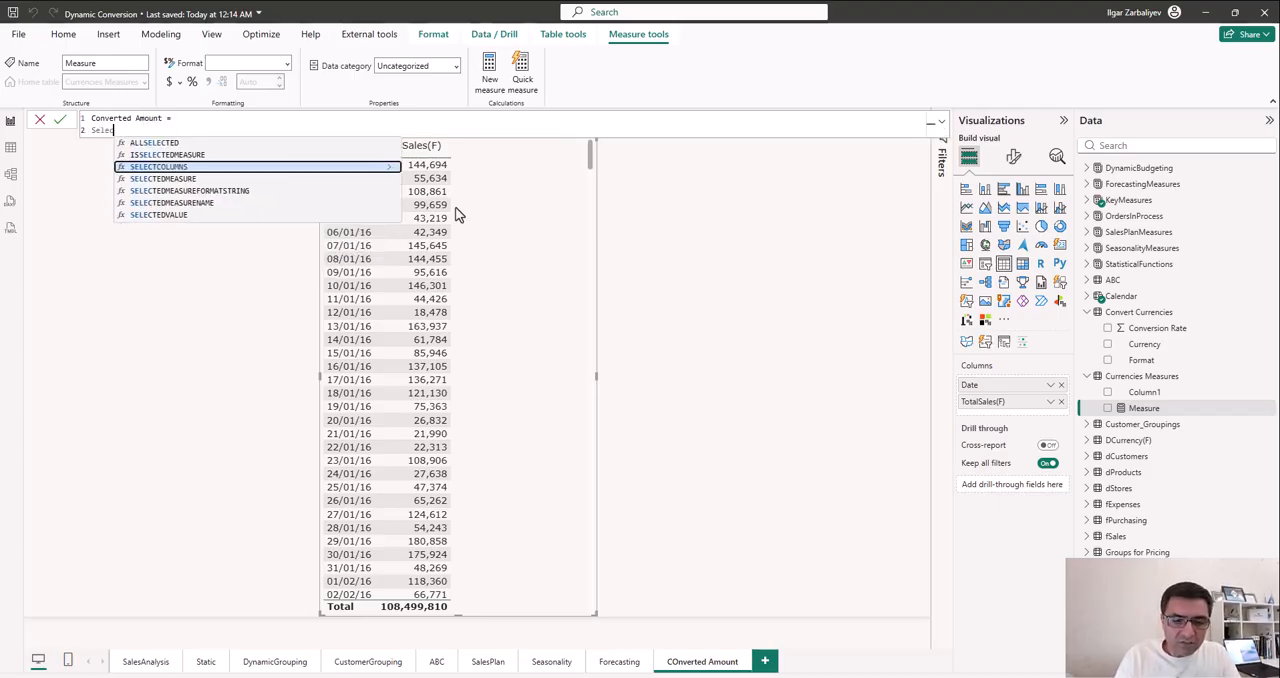
type("teva")
key("BackSpace")
key("BackSpace")
key("BackSpace")
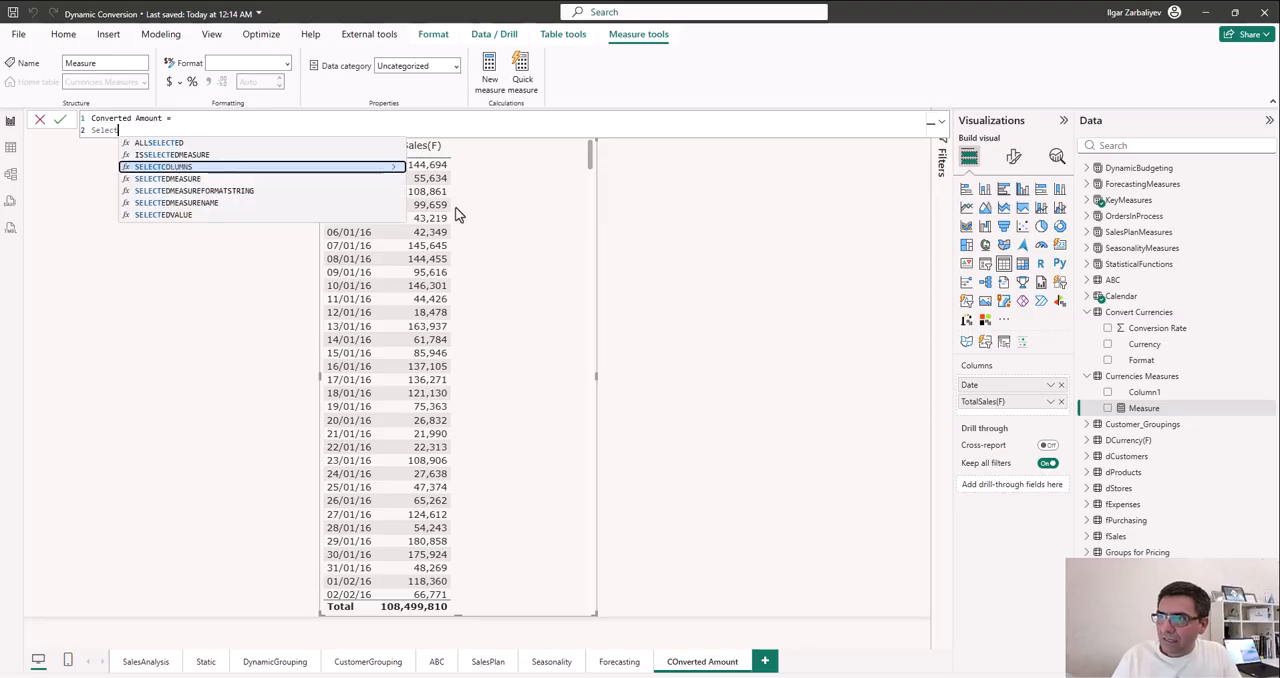
key("Down")
key("Down")
key("Down")
key("Down")
key("Tab")
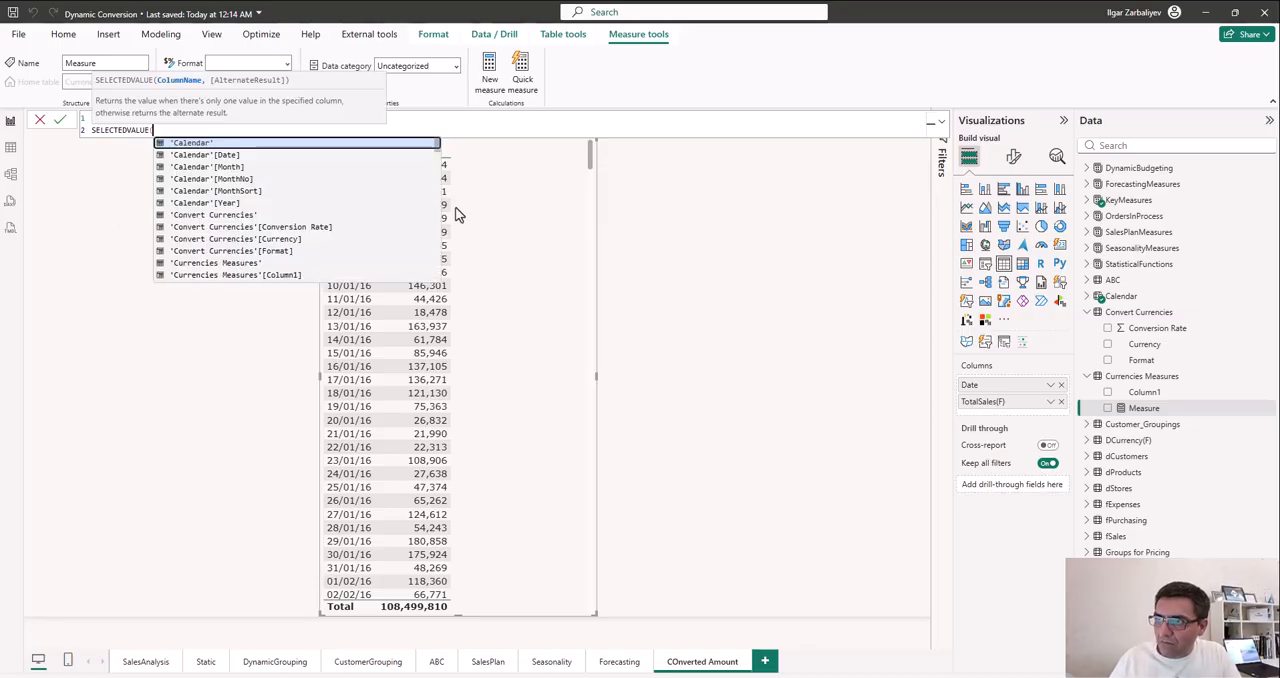
- Complete SELECTEDVALUE with the 'Convert Currencies'[Conversion Rate] column and commit the Converted Amount measure
key("shift+Return")
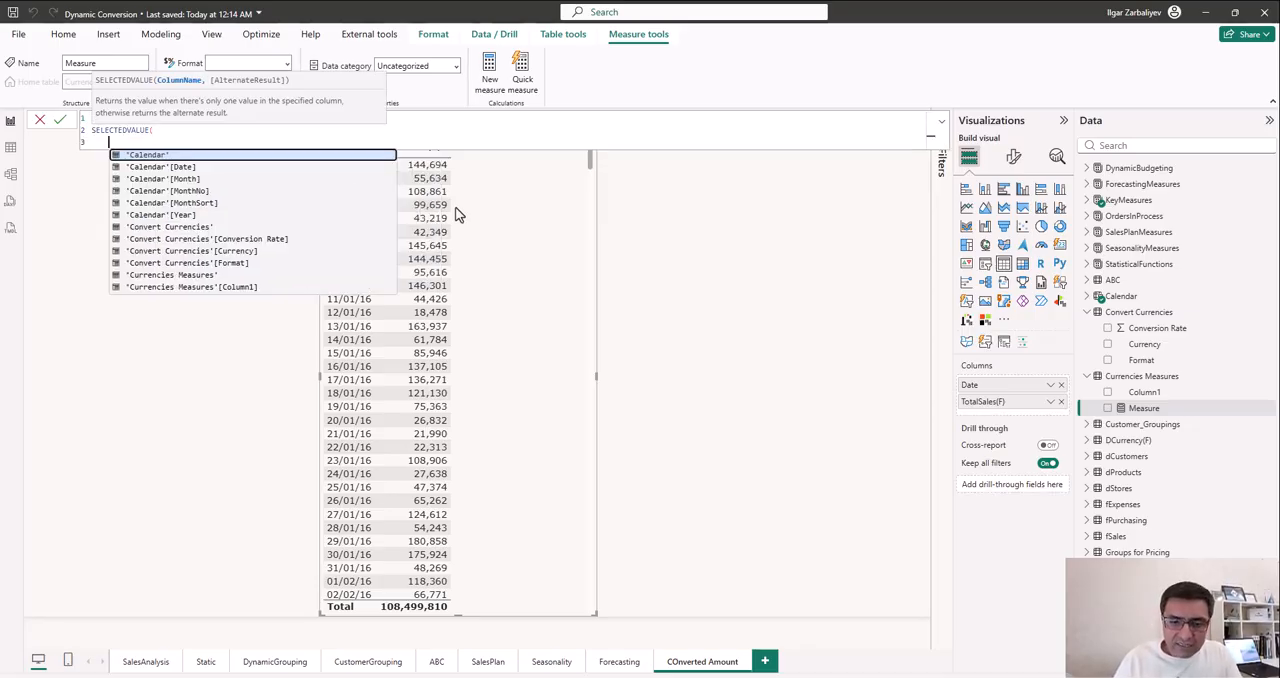
type("conver")
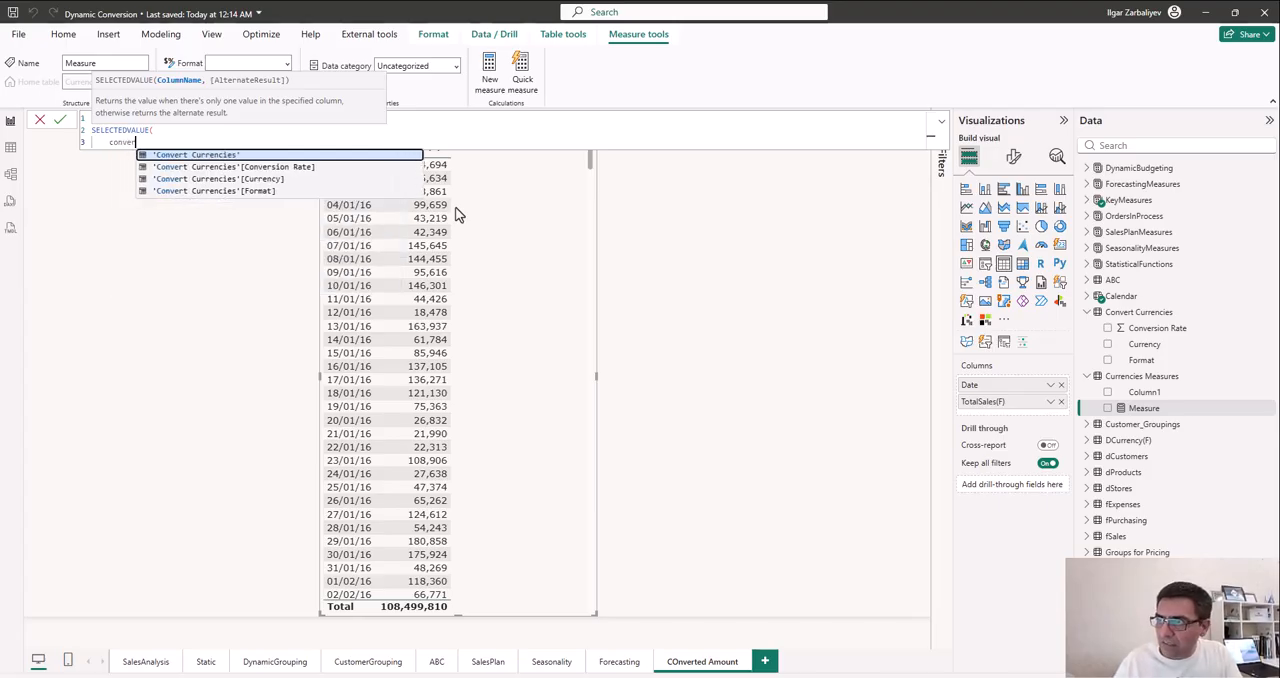
key("Down")
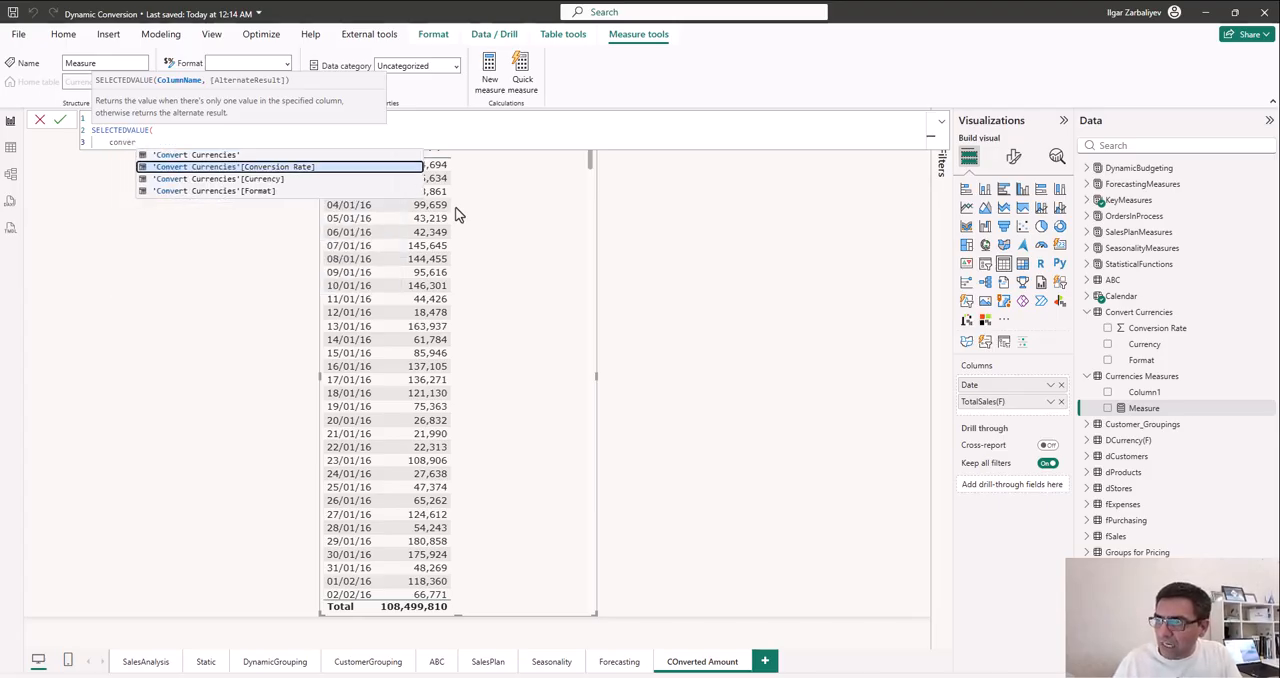
key("Down")
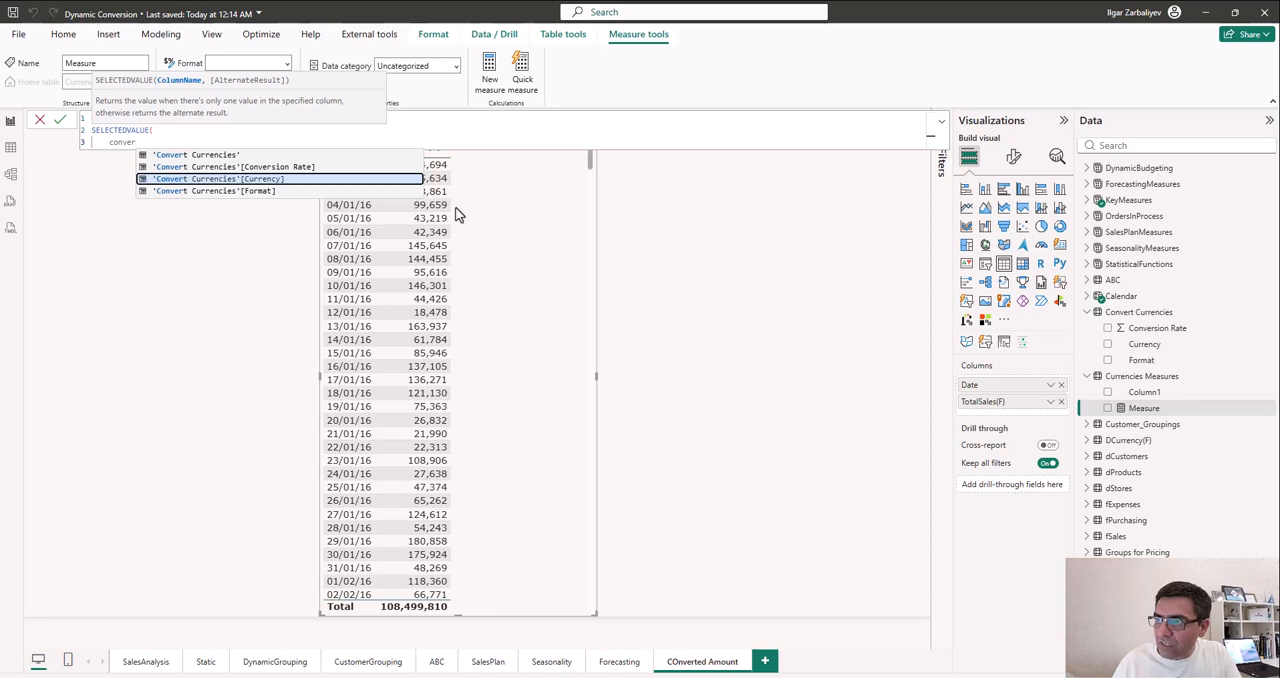
key("Up")
key("Tab")
key("shift+Return")
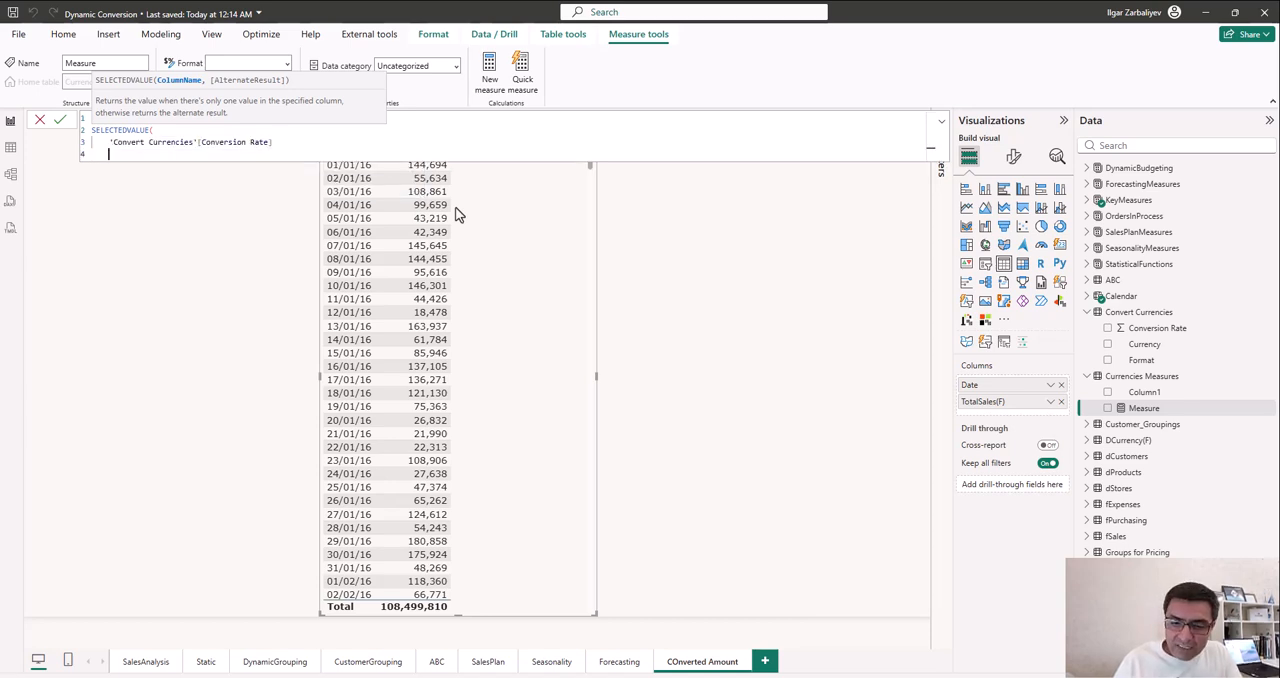
type(")")
key("Return")
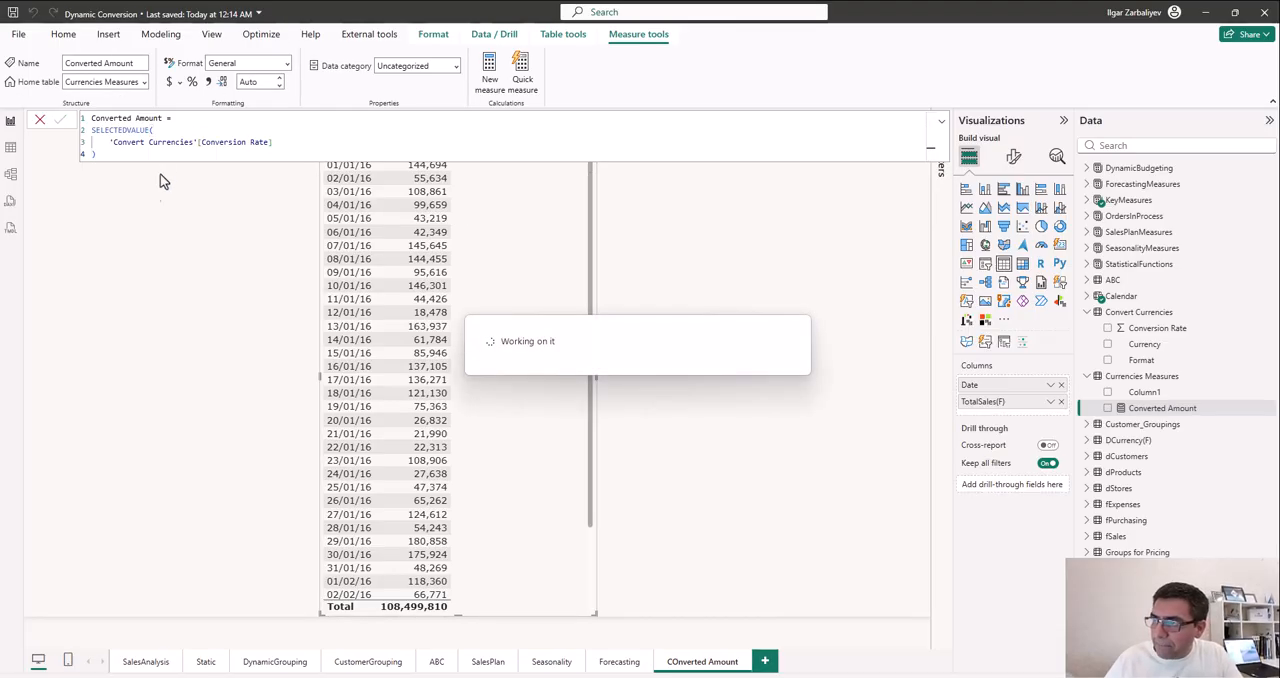
left_click(184, 284)
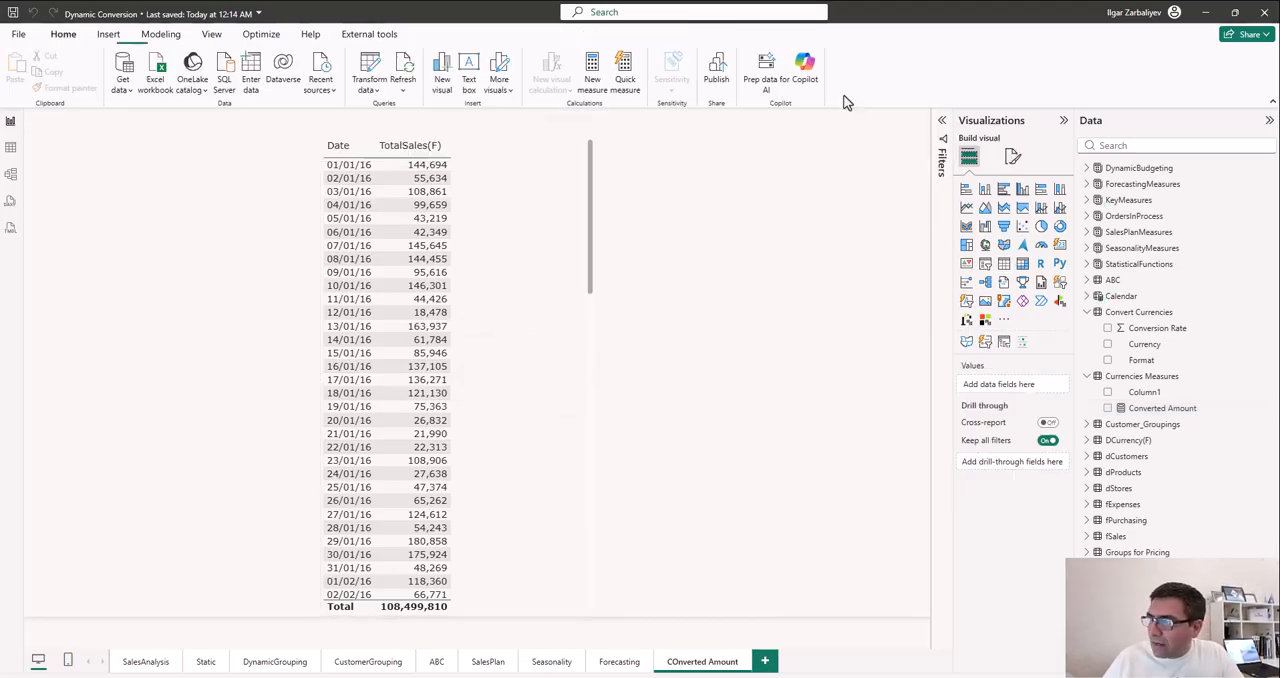
- Shrink the daily sales table visual slightly and give it a shadow in the reddish recent color
left_click(503, 286)
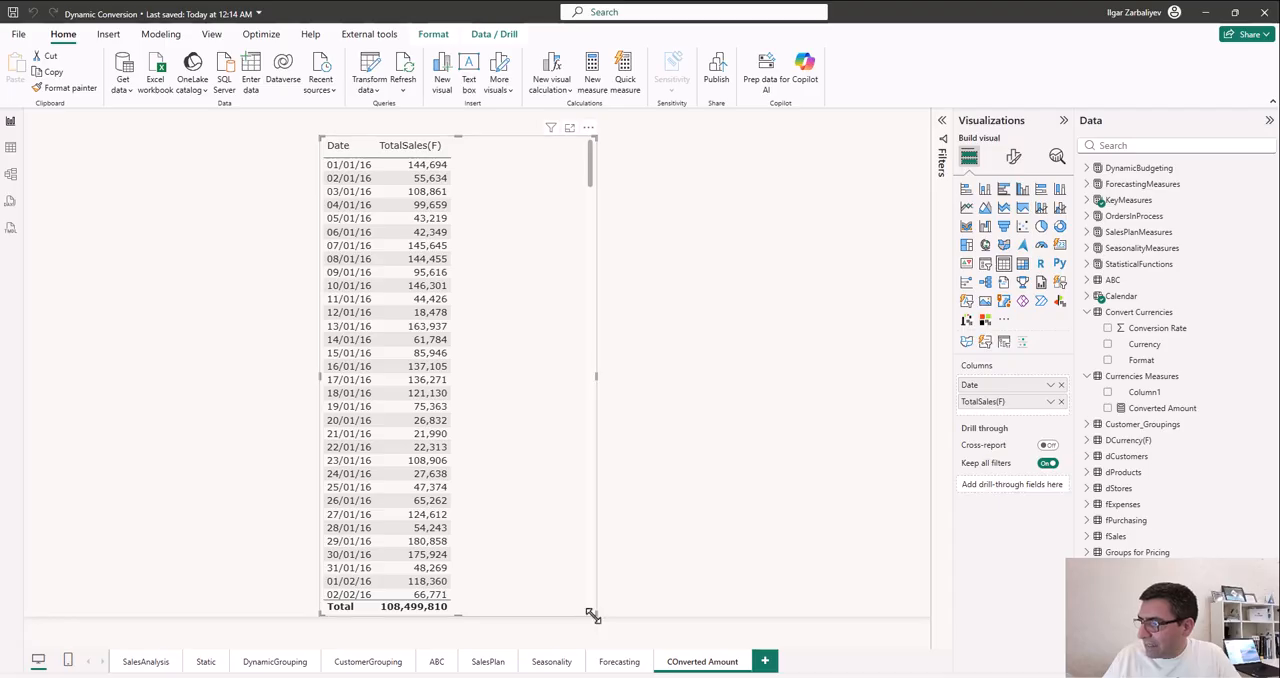
mouse_move(591, 612)
left_mouse_down()
mouse_move(569, 603)
mouse_move(580, 604)
left_mouse_up()
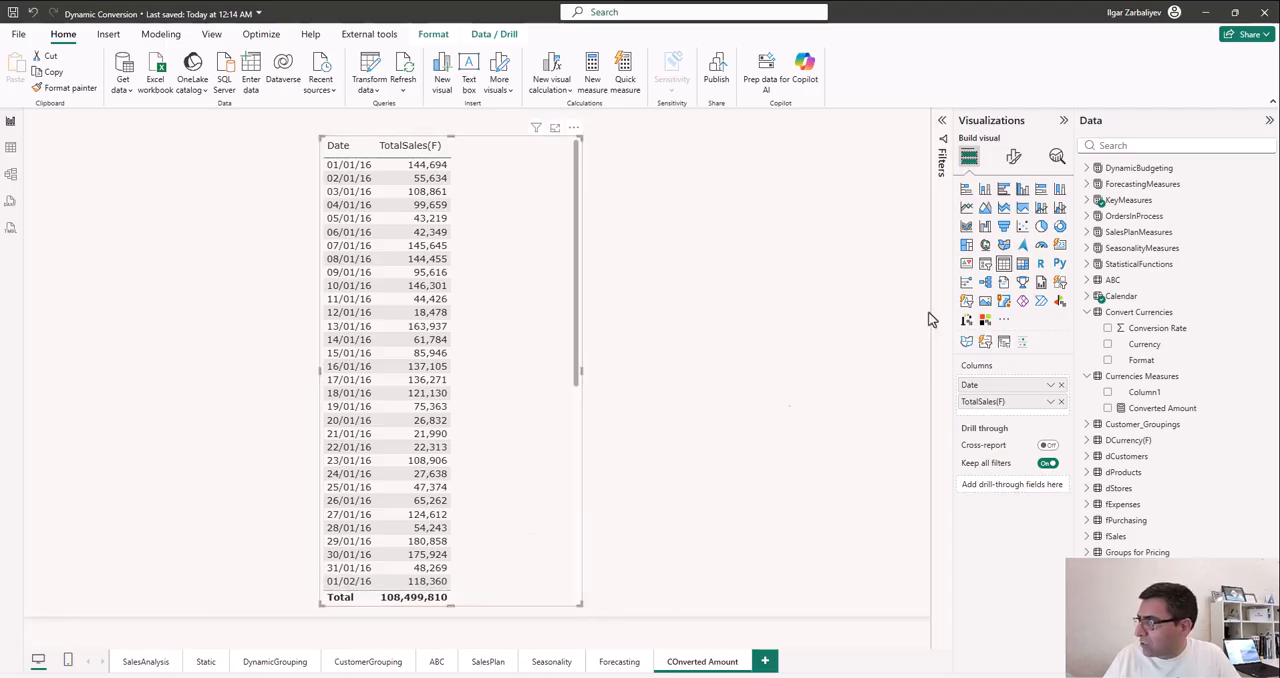
left_click(1014, 157)
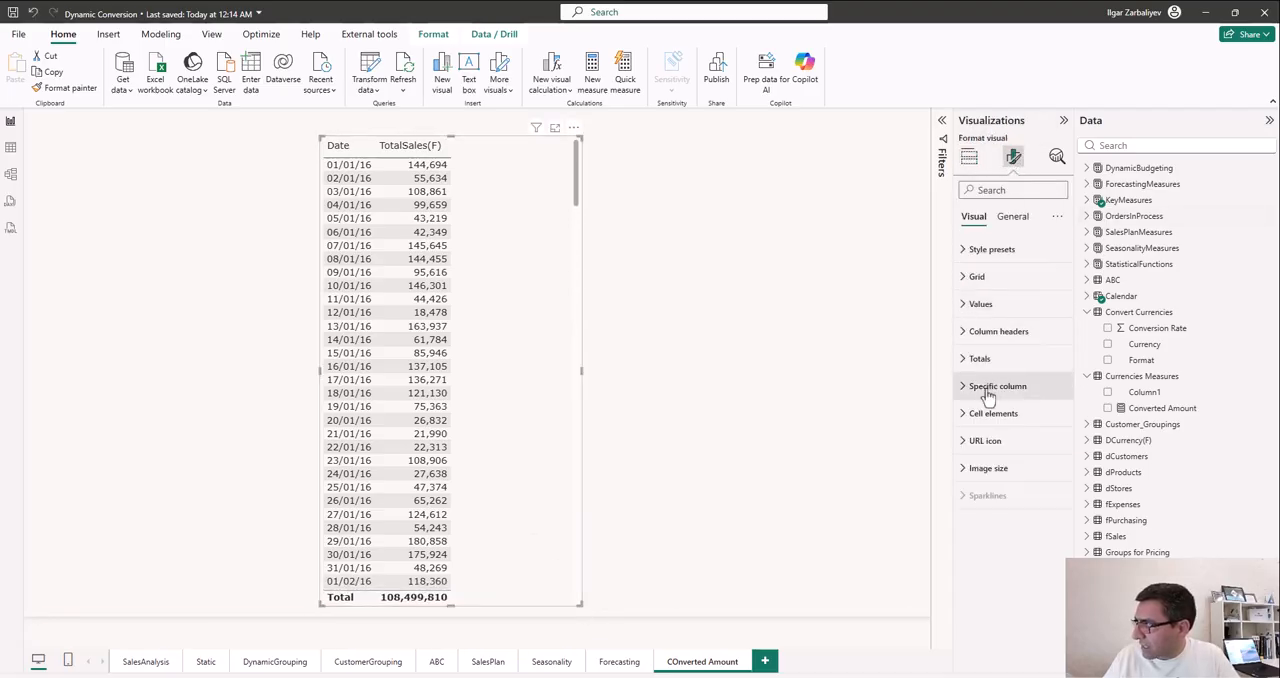
left_click(1012, 217)
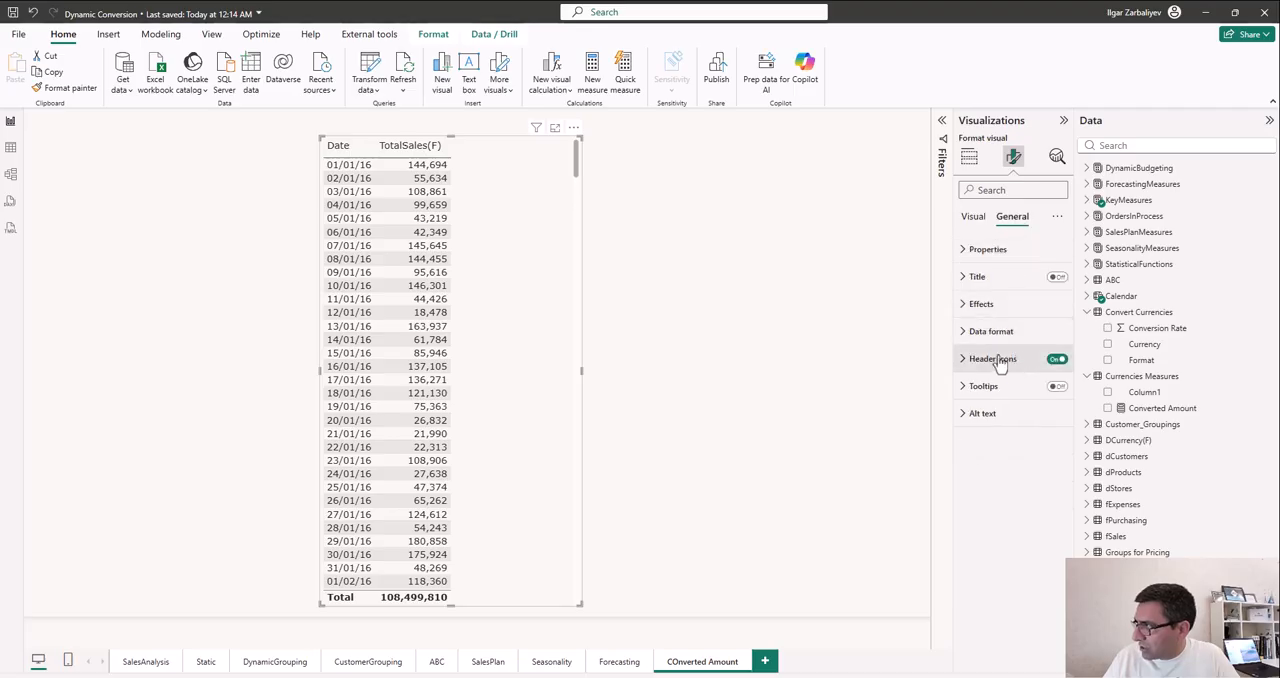
left_click(976, 307)
left_click(1051, 470)
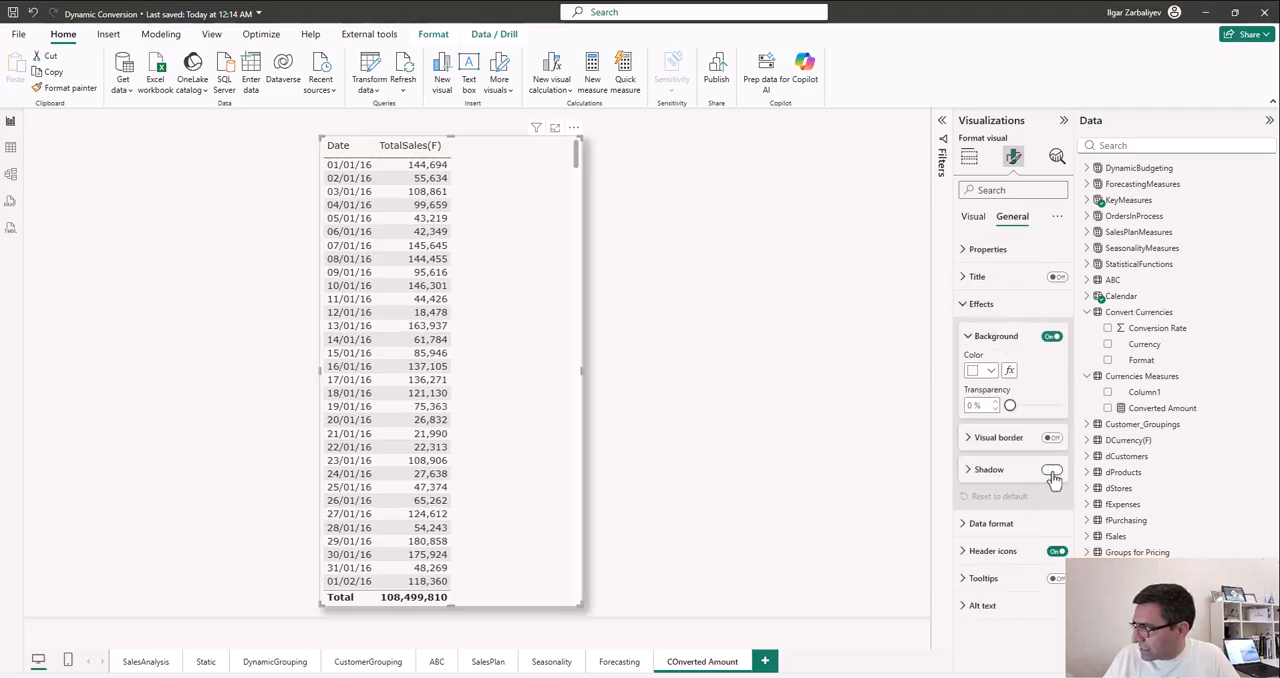
left_click(988, 471)
left_click(990, 504)
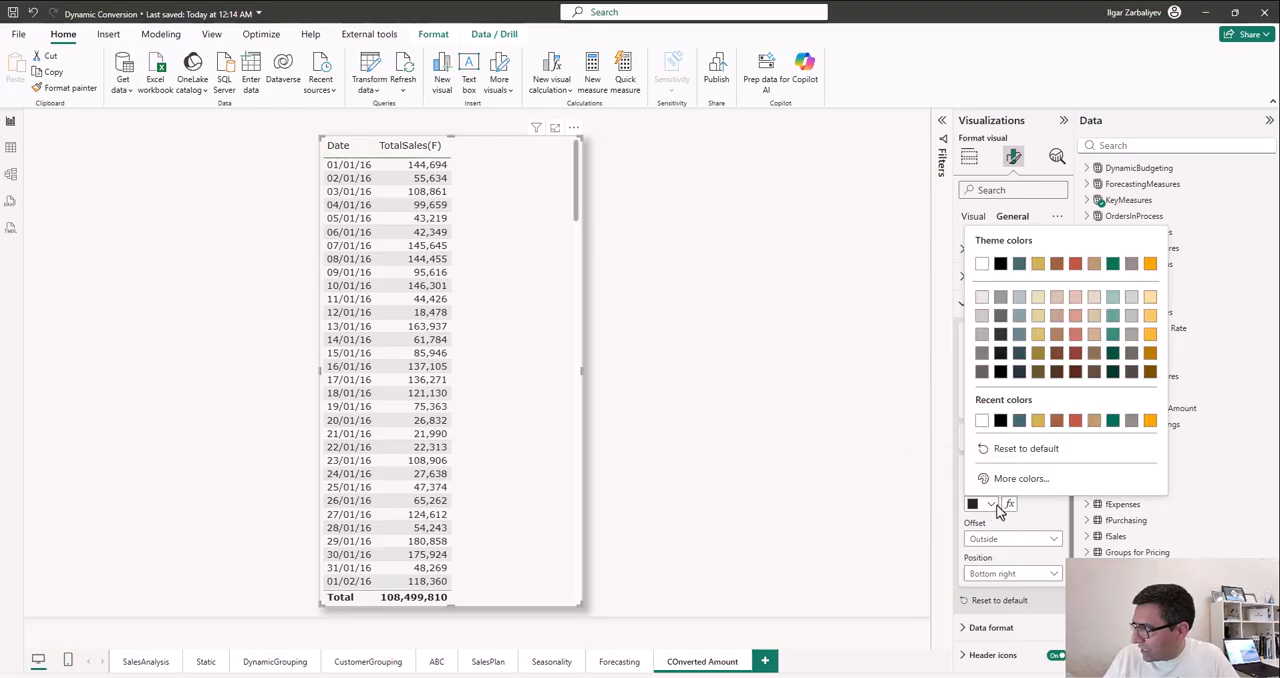
left_click(1068, 421)
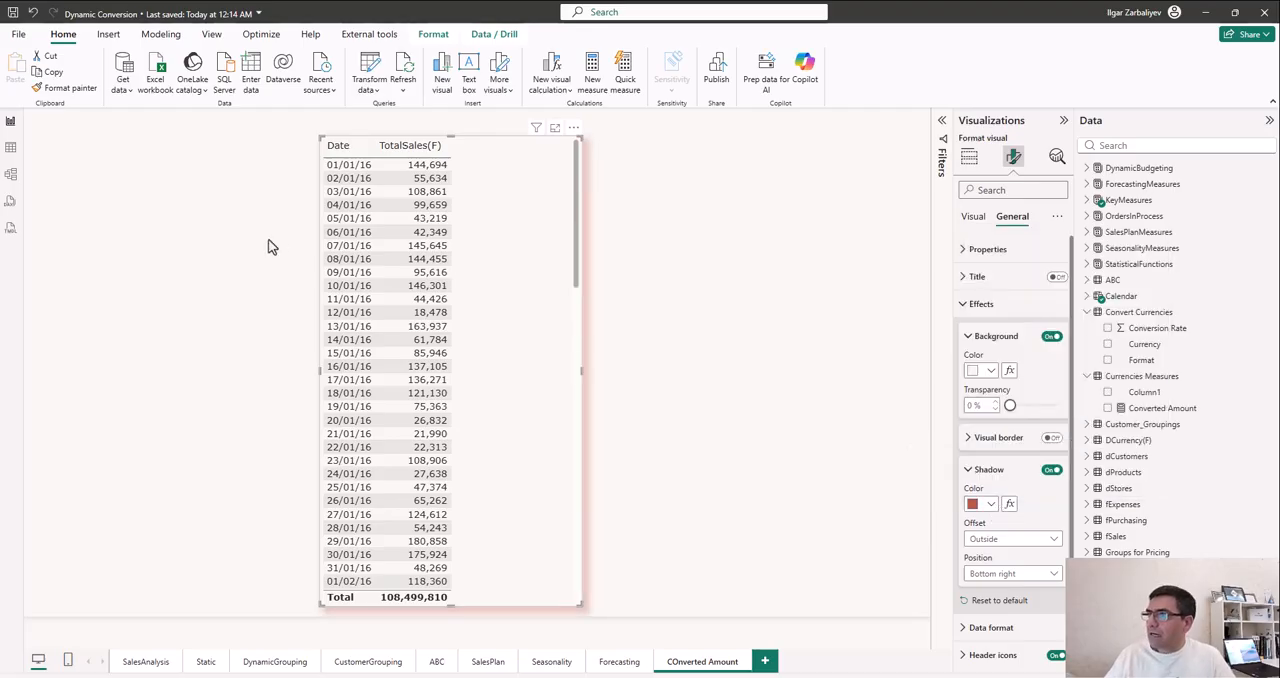
- Add a compact slicer in the empty area beside the sales table, using the Currency field of Convert Currencies
left_click(235, 282)
left_click(985, 264)
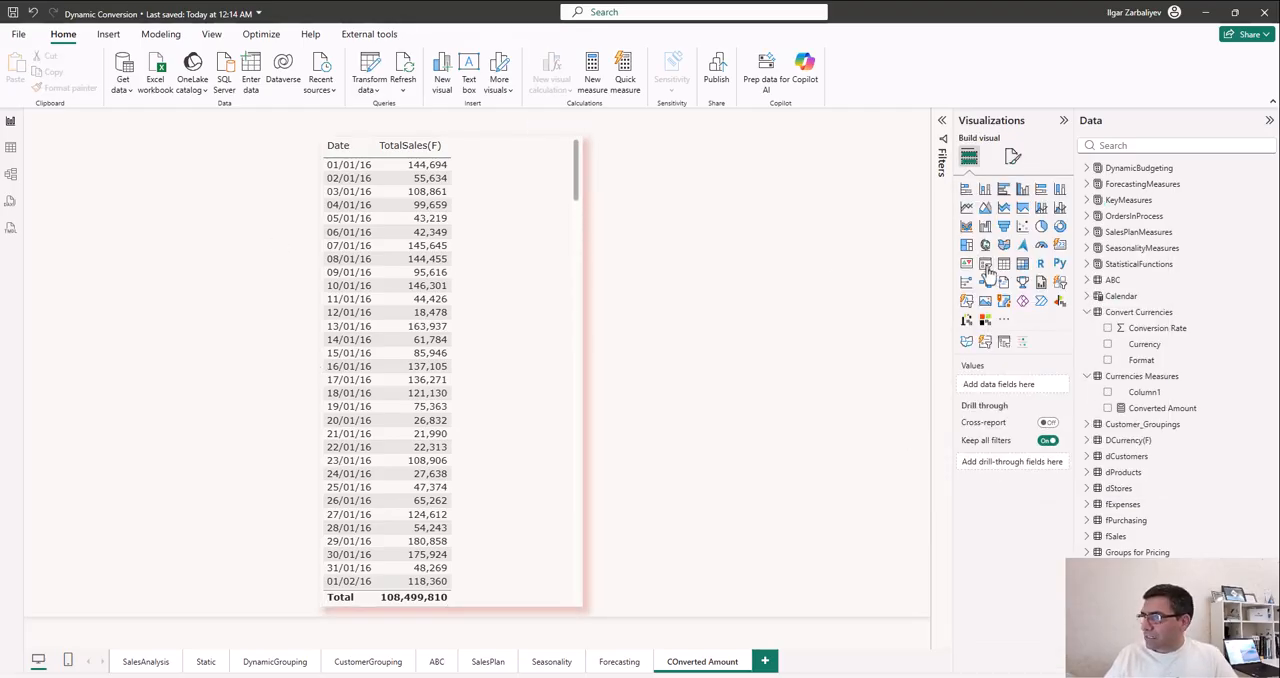
left_click_drag(289, 606, 257, 270)
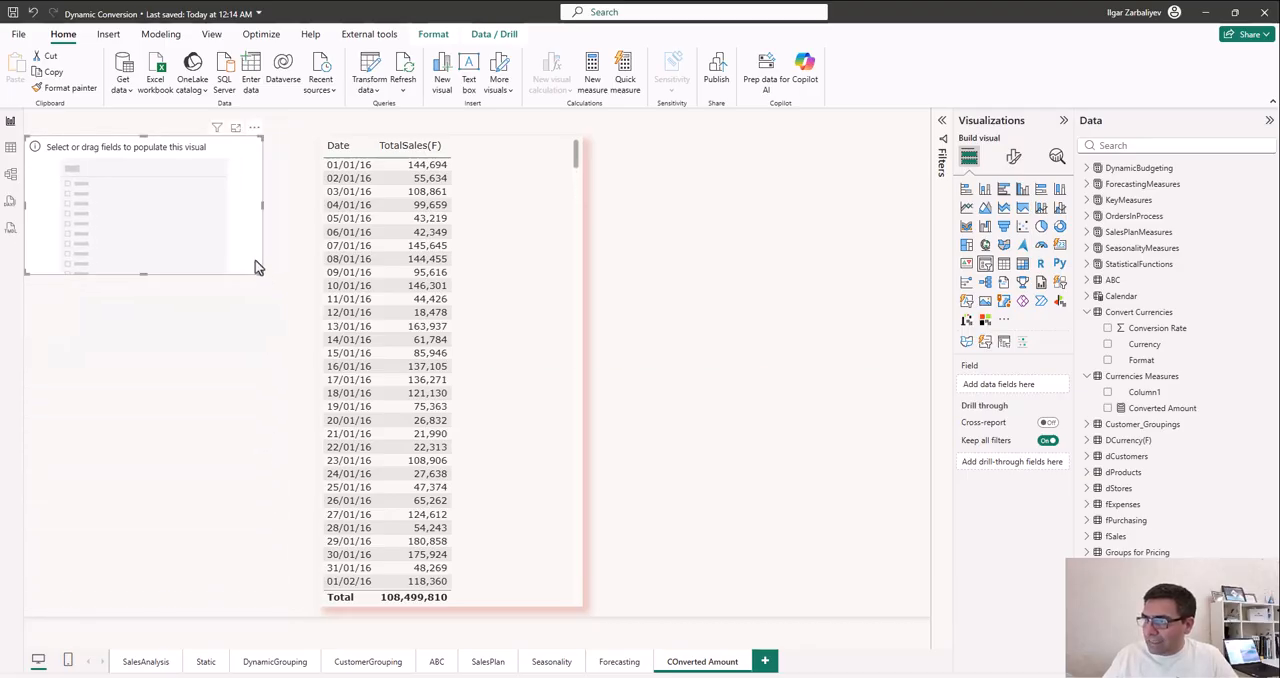
left_click_drag(1145, 344, 151, 206)
- Test the Currency slicer by switching between Great Britain and United States
left_click(86, 187)
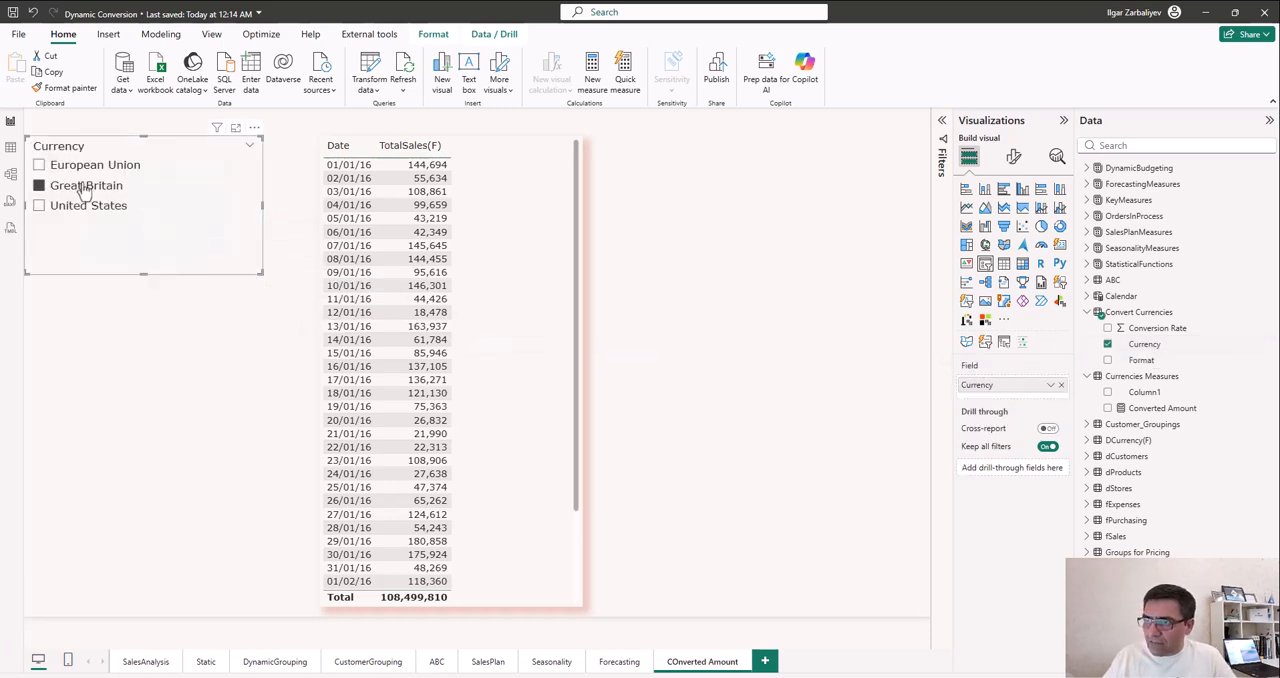
left_click(66, 205)
left_click(78, 189)
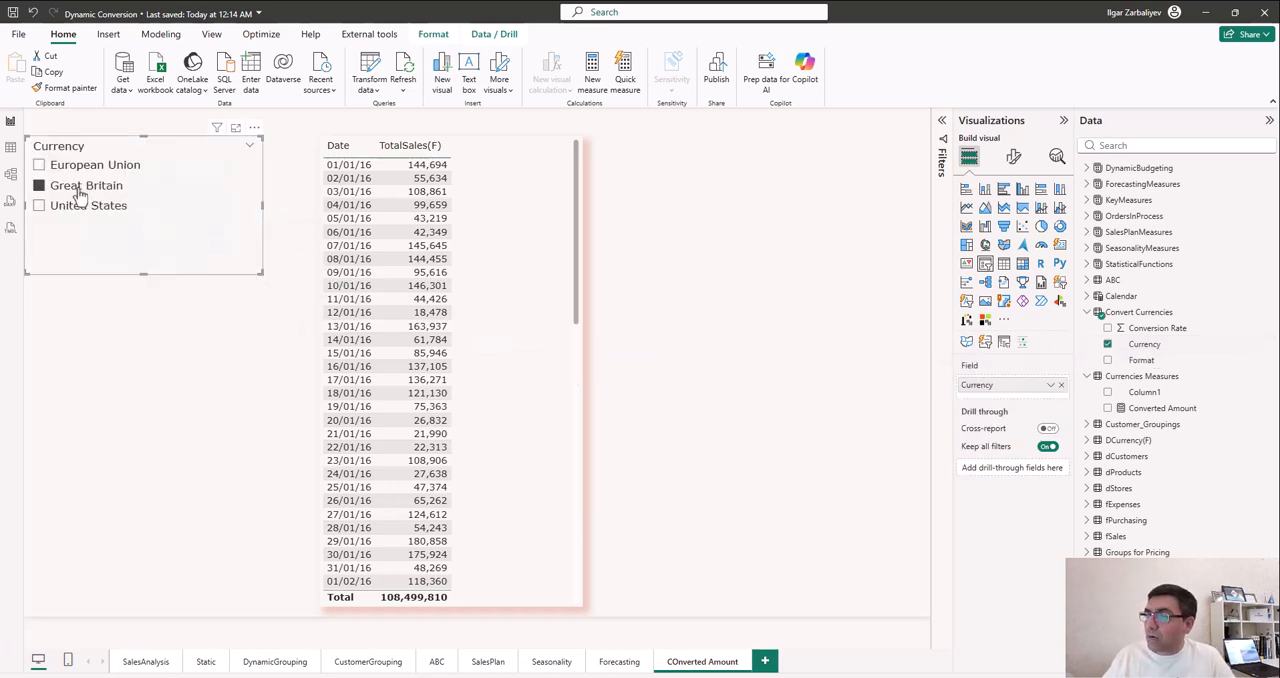
- Copy the sales table's formatting onto the Currency slicer with Format Painter, leaving United States selected in the slicer
left_click(545, 321)
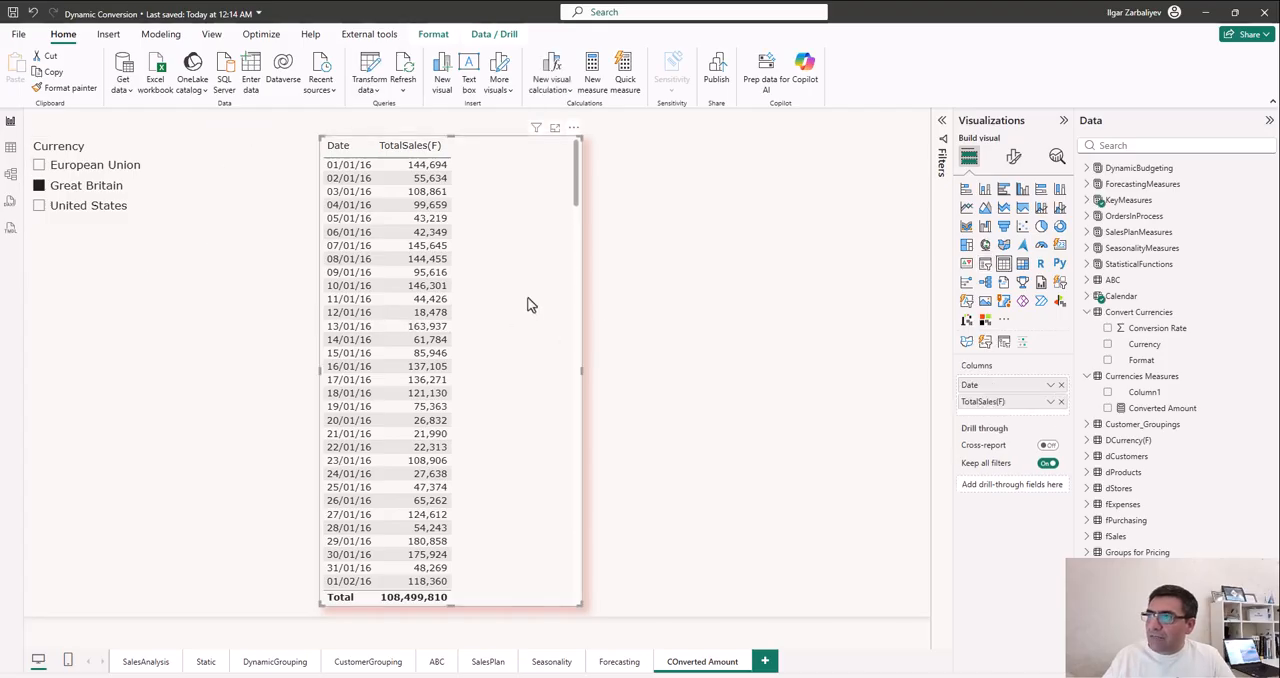
left_click(65, 87)
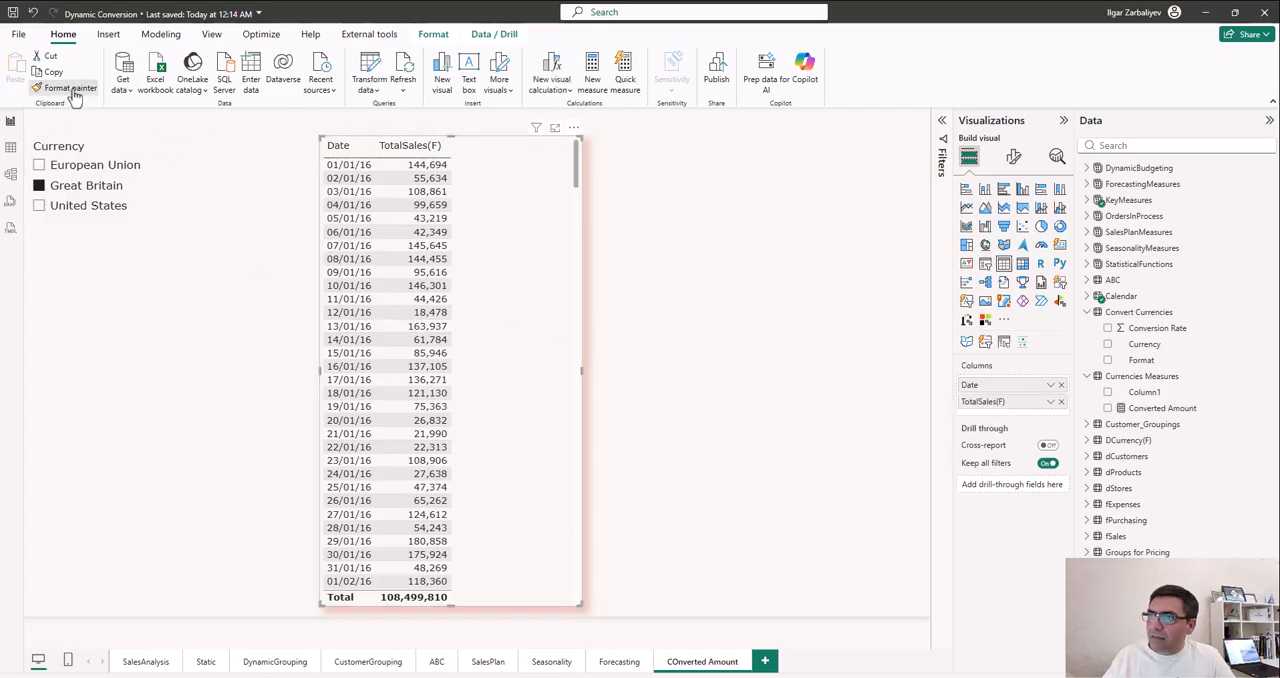
left_click(198, 217)
left_click(208, 394)
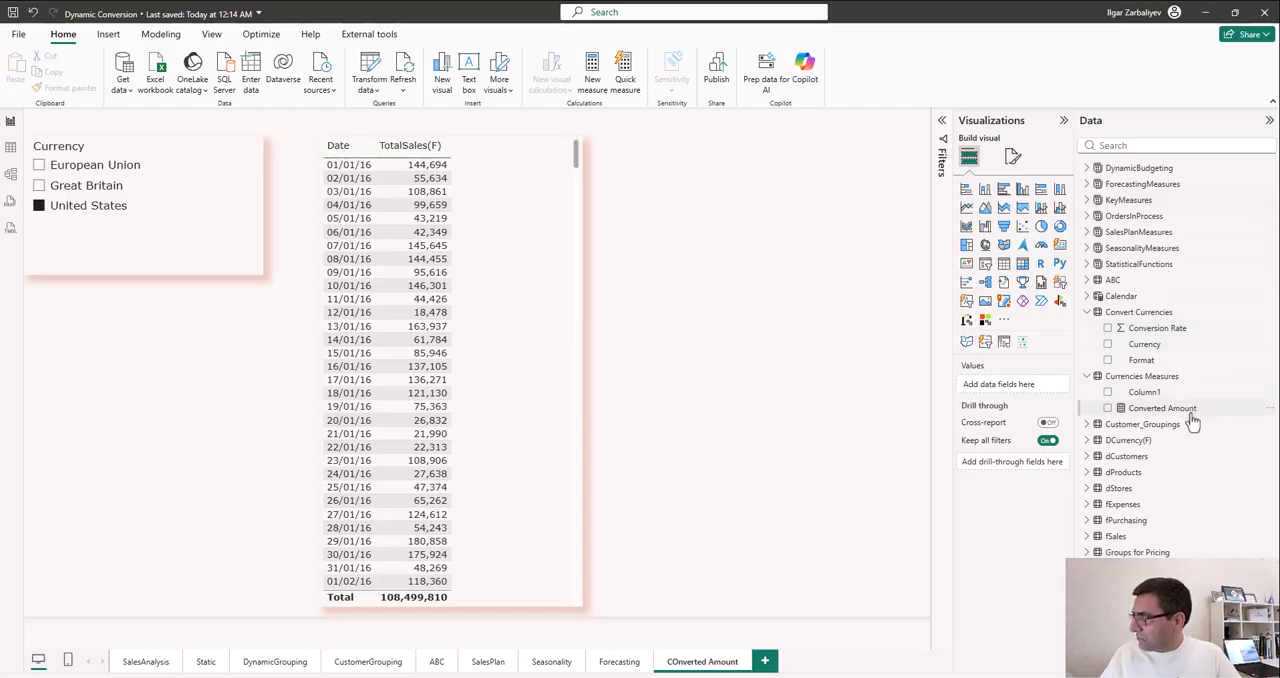
- Edit the Converted Amount measure to multiply the selected conversion rate by [TotalSales(F)]
left_click(1227, 414)
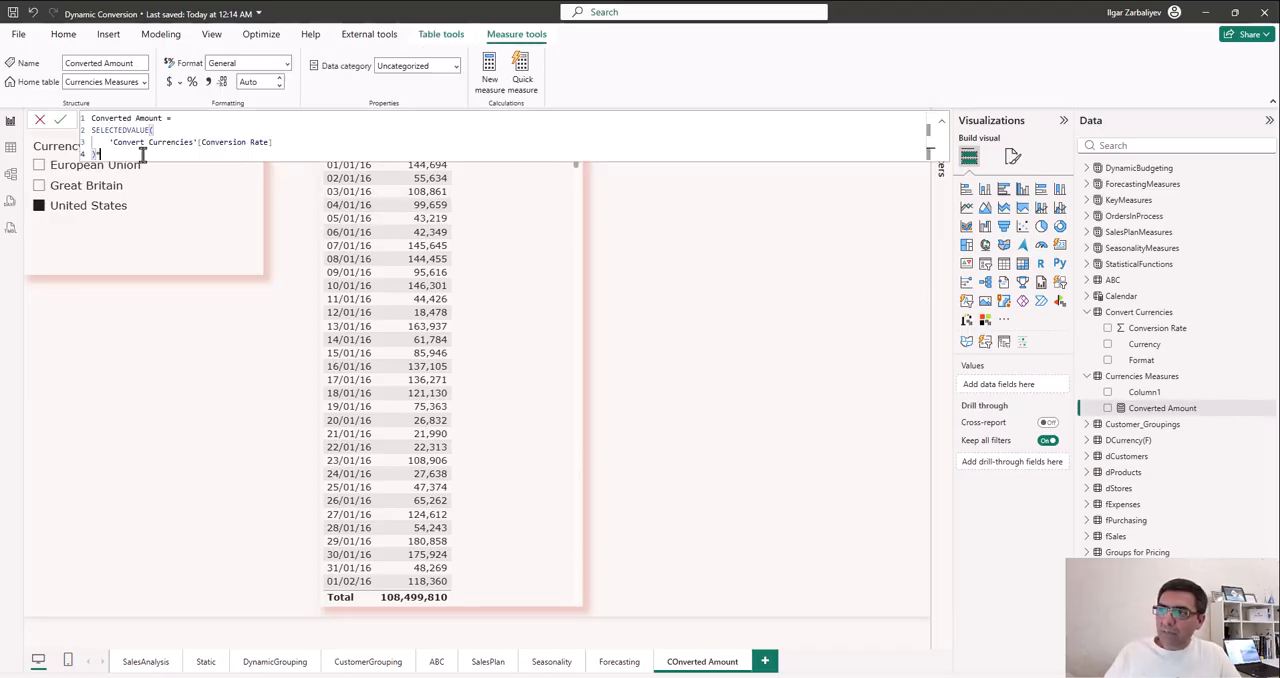
type("total")
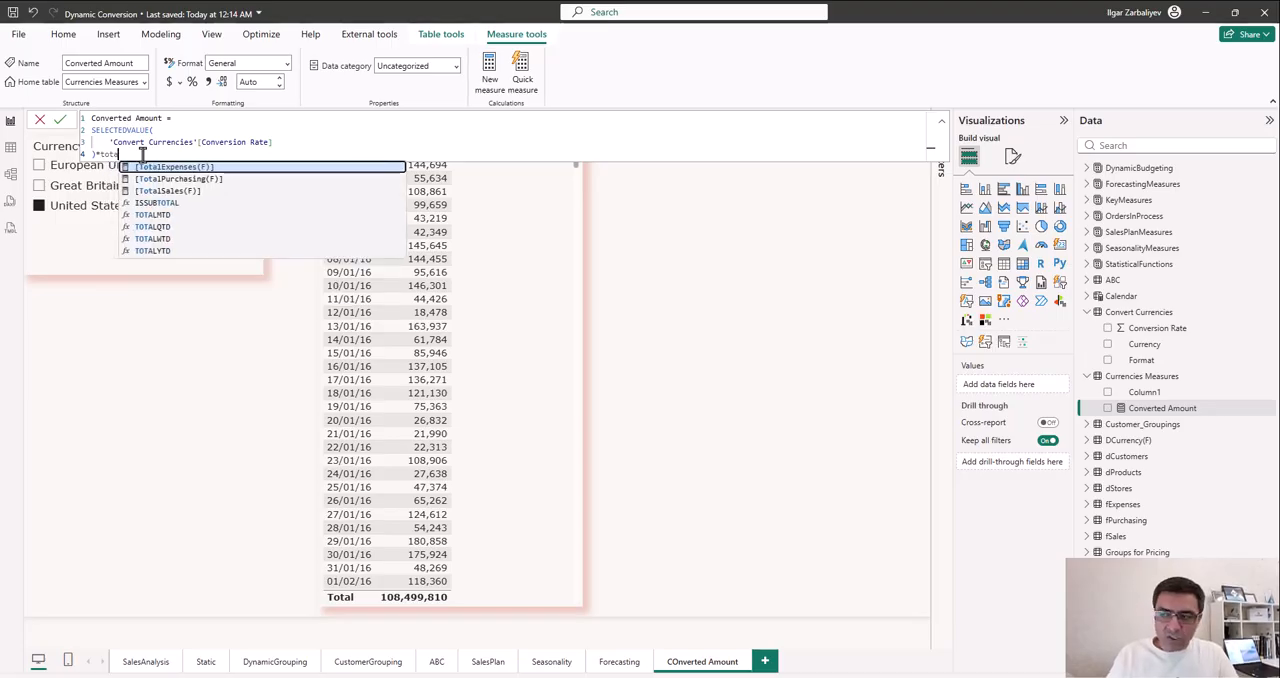
key("Down")
key("Down")
key("Tab")
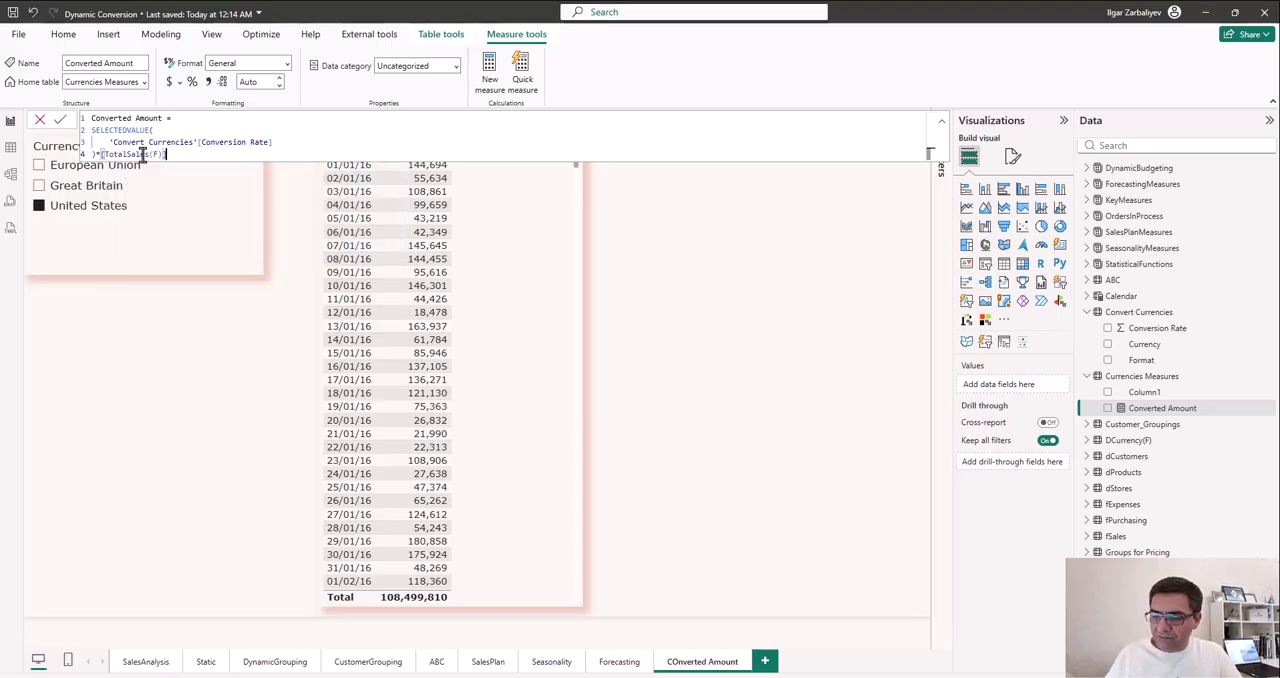
key("Return")
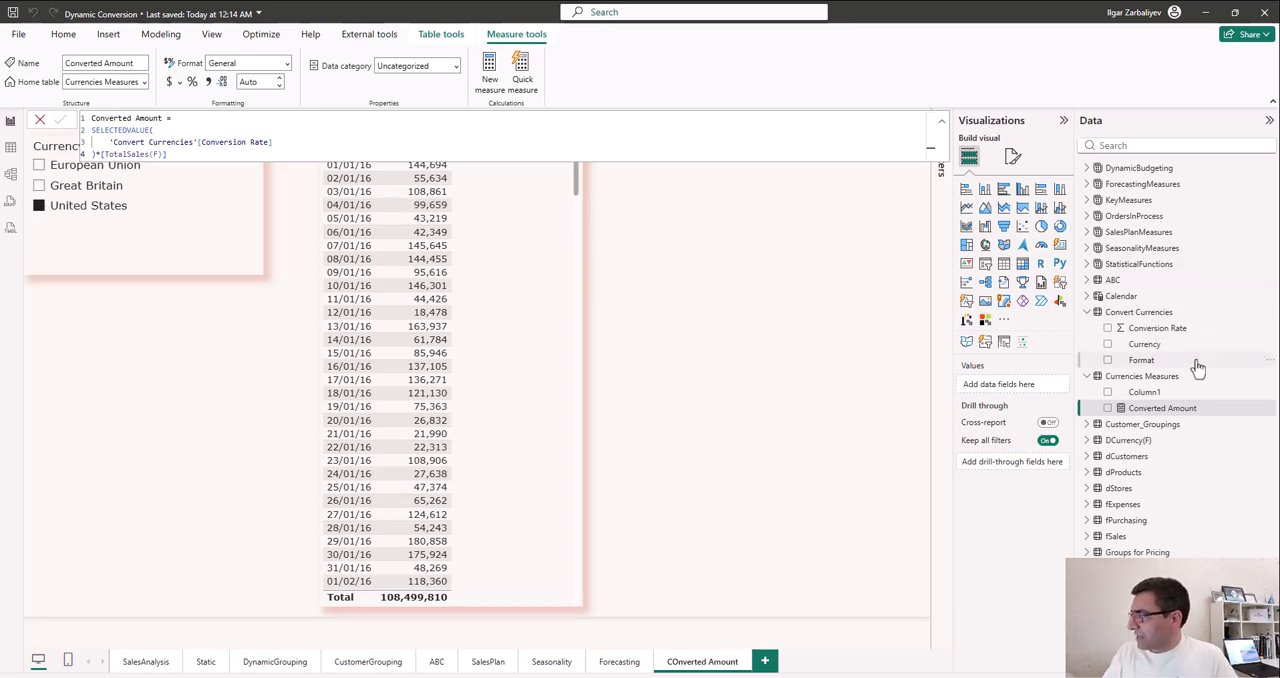
- Delete the placeholder Column1 from the Currencies Measures table
left_click(1267, 393)
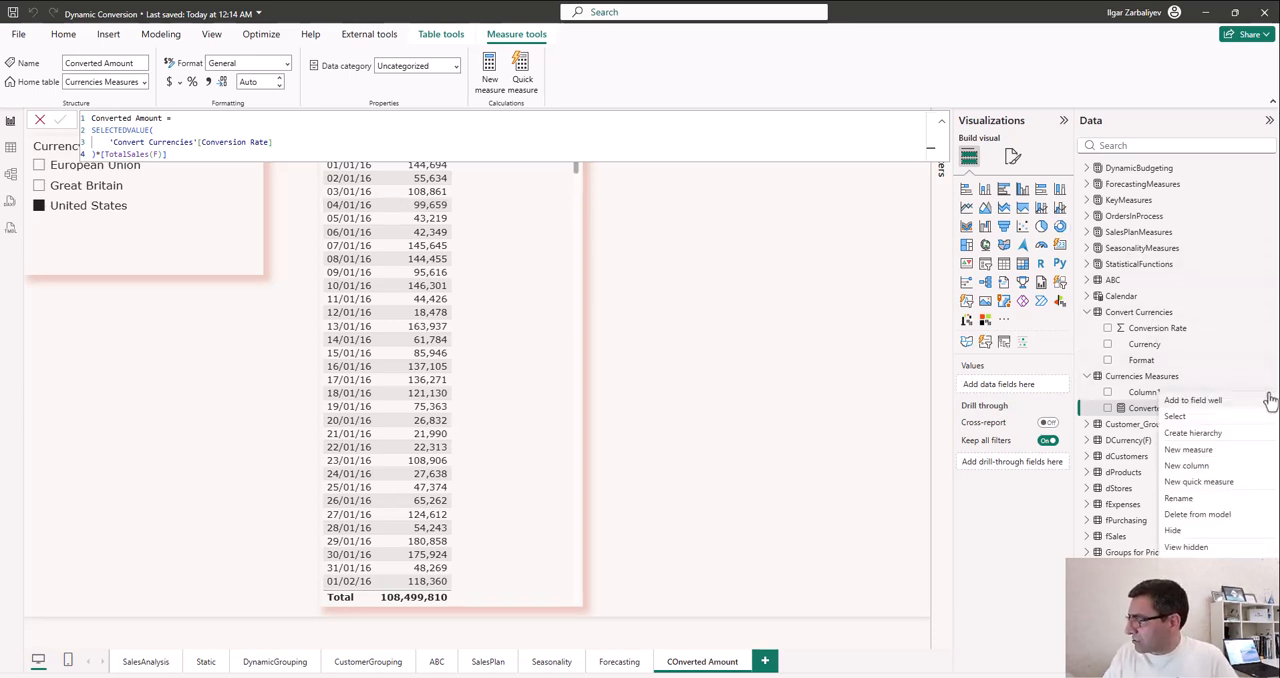
left_click(1212, 514)
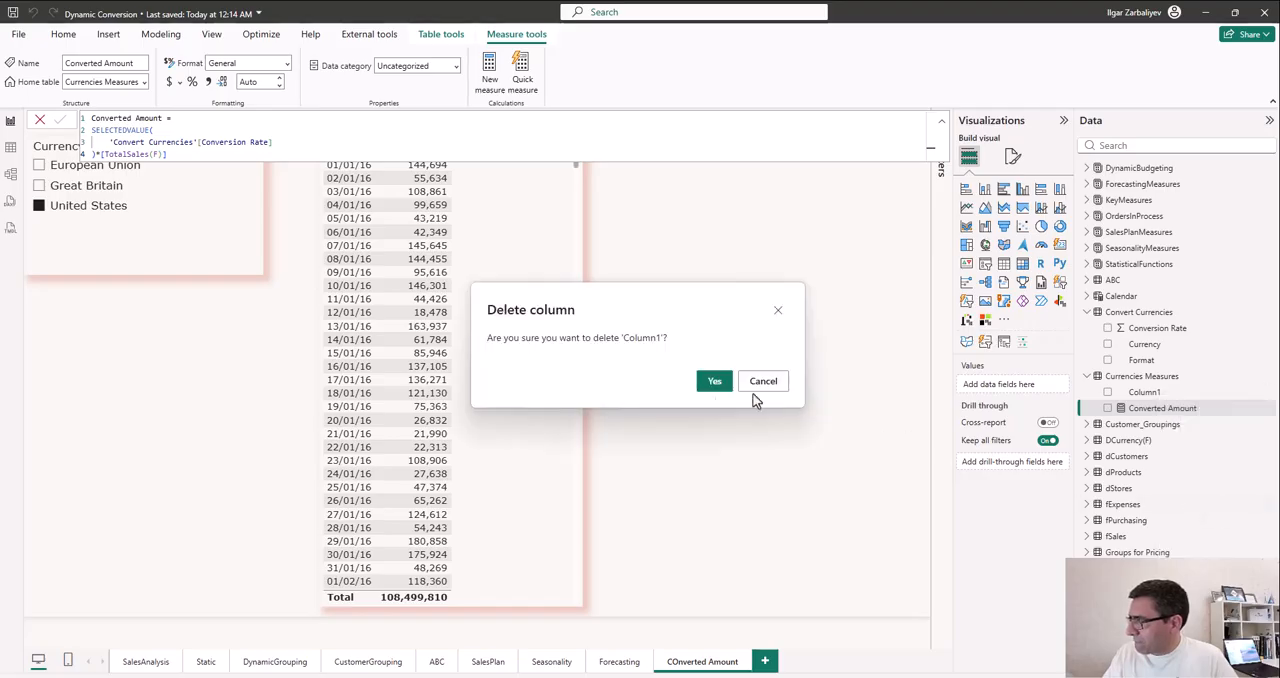
left_click(713, 384)
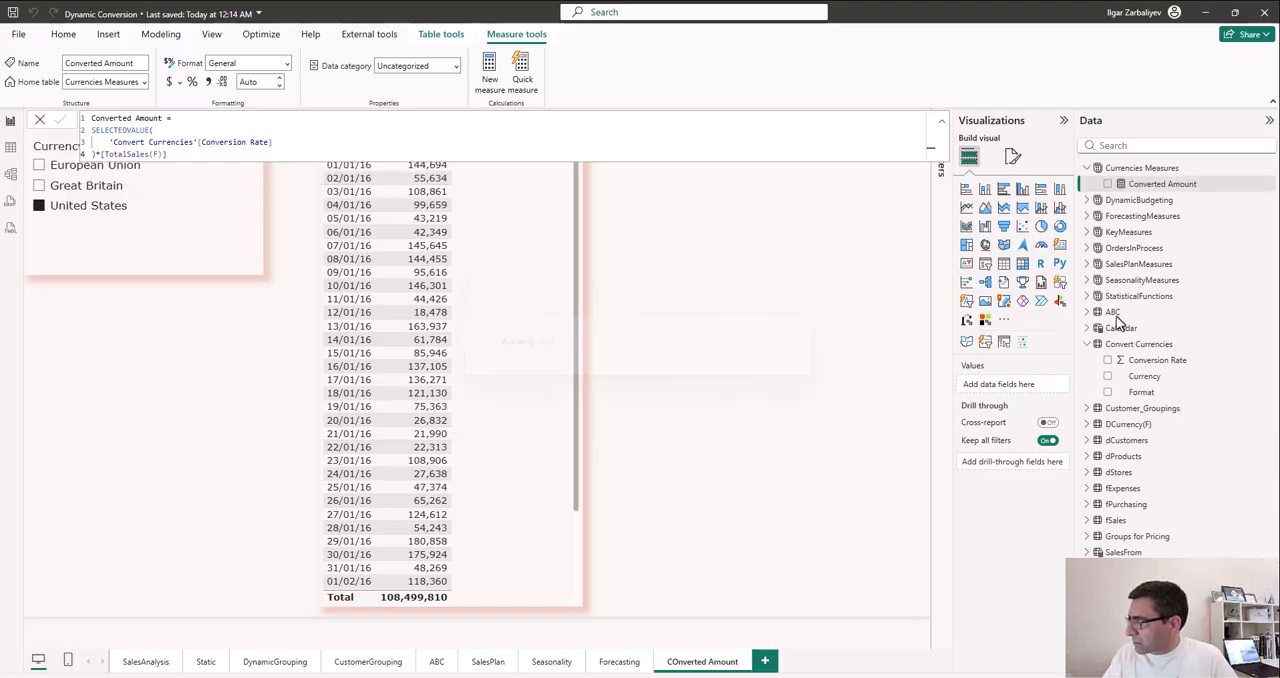
- Collapse the Convert Currencies fields and add the Converted Amount measure as a column of the daily sales table visual
left_click(1088, 344)
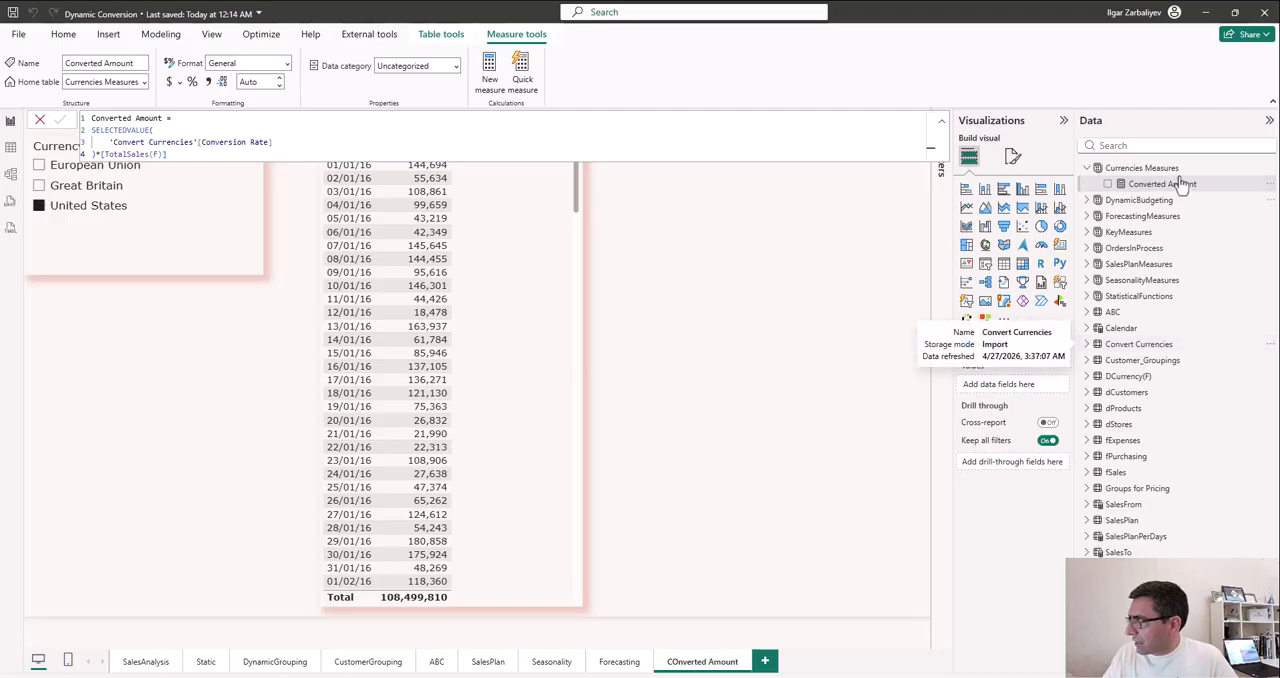
left_click(575, 286)
left_click_drag(1165, 184, 530, 310)
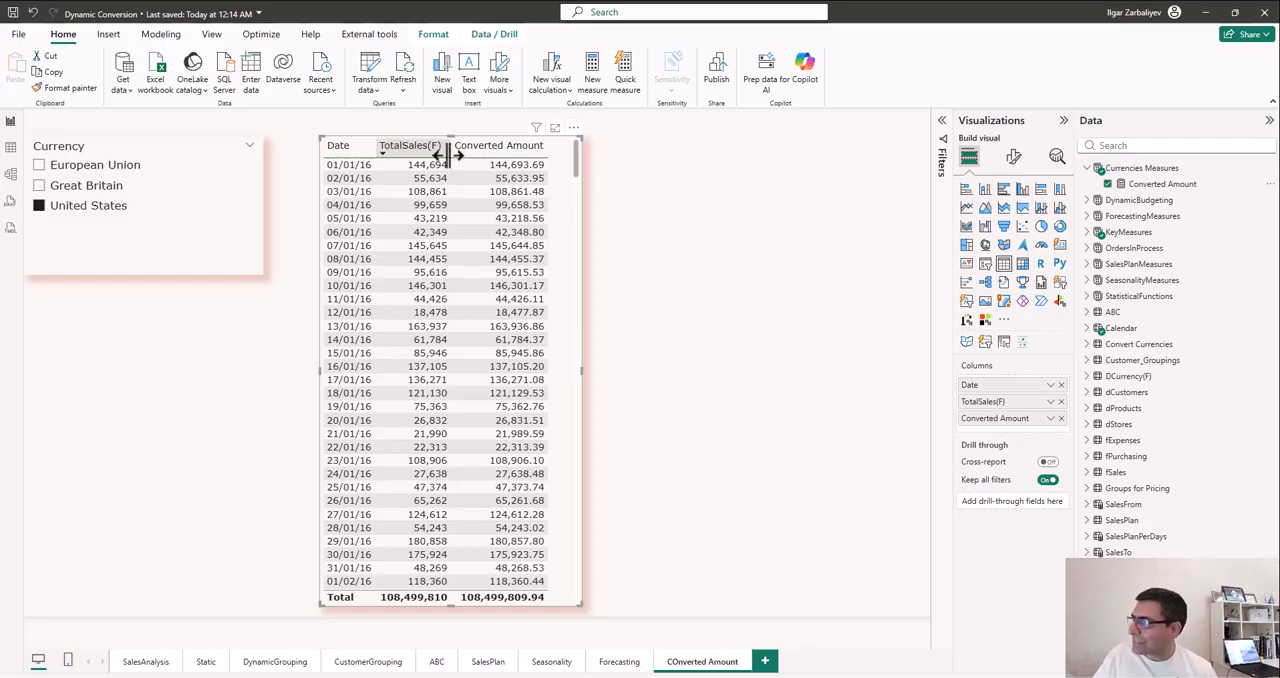
- Format the TotalSales(F) measure in KeyMeasures as currency with 0 decimal places
left_click(1089, 232)
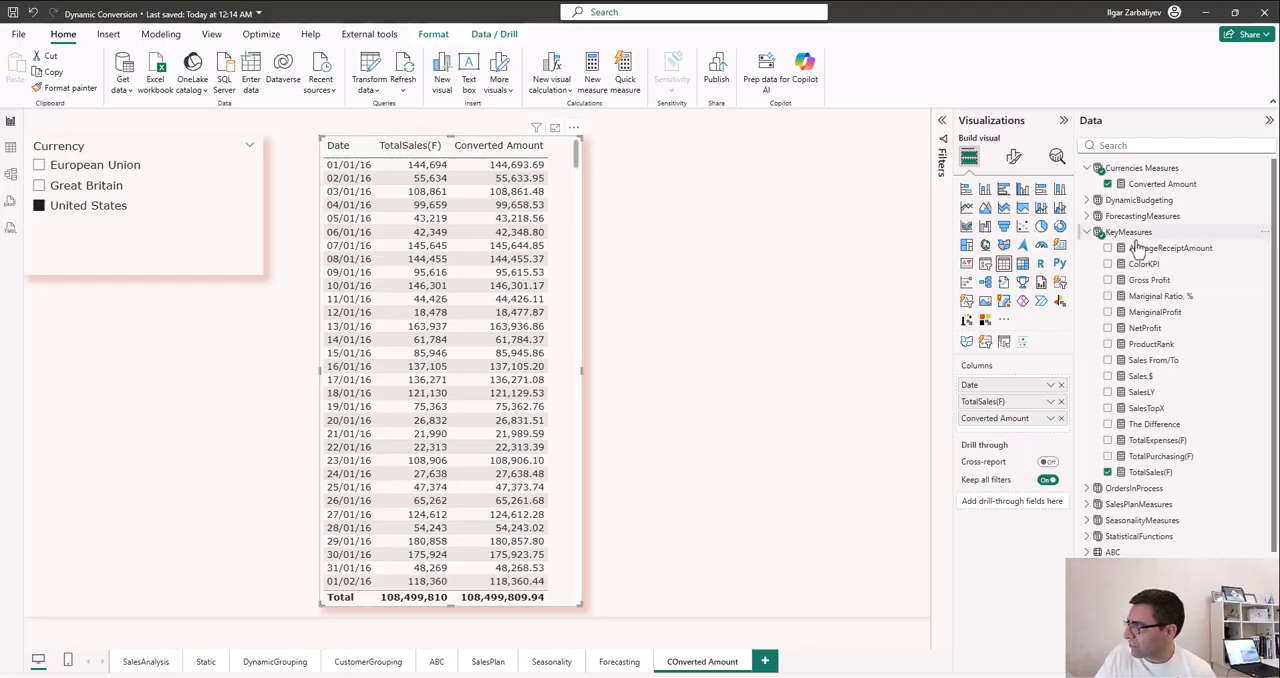
left_click(1152, 472)
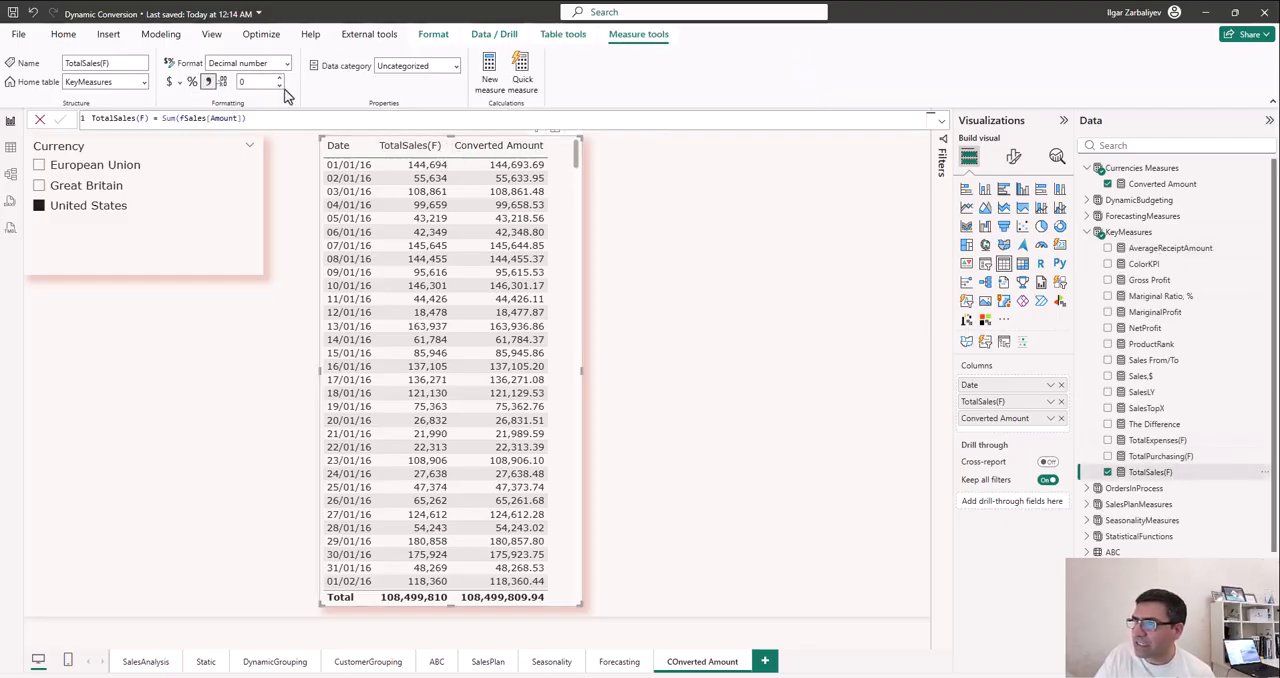
left_click(170, 82)
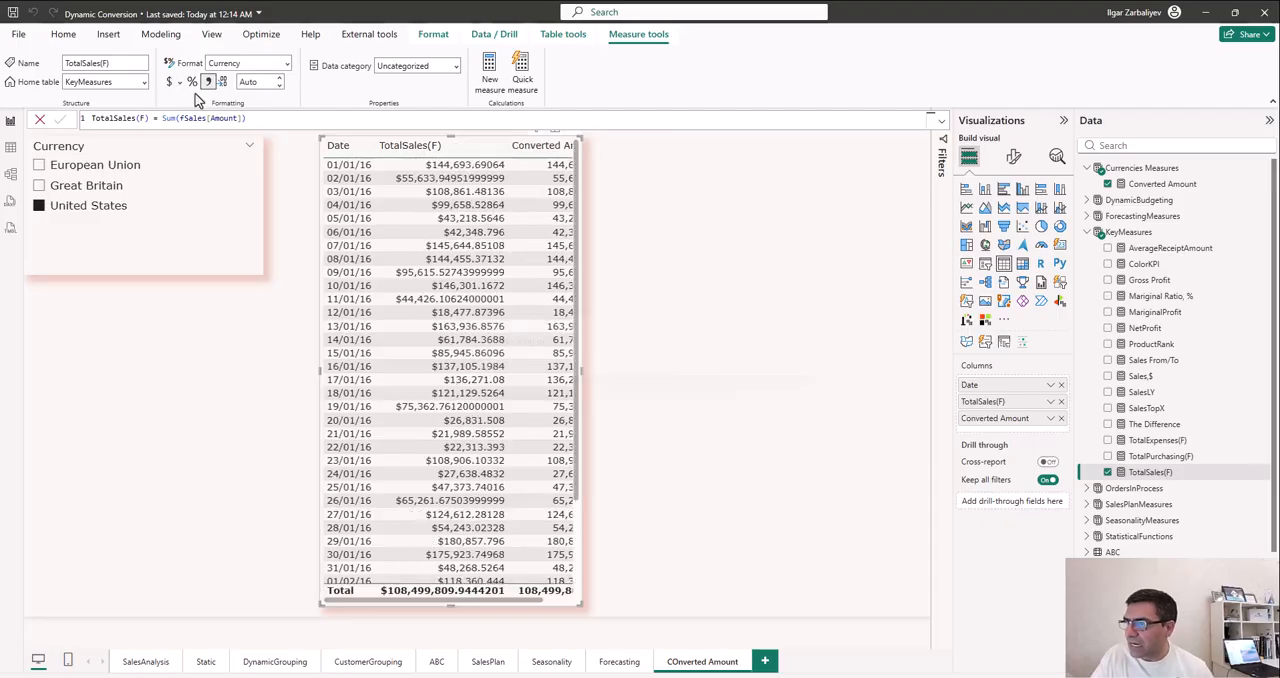
left_click(265, 80)
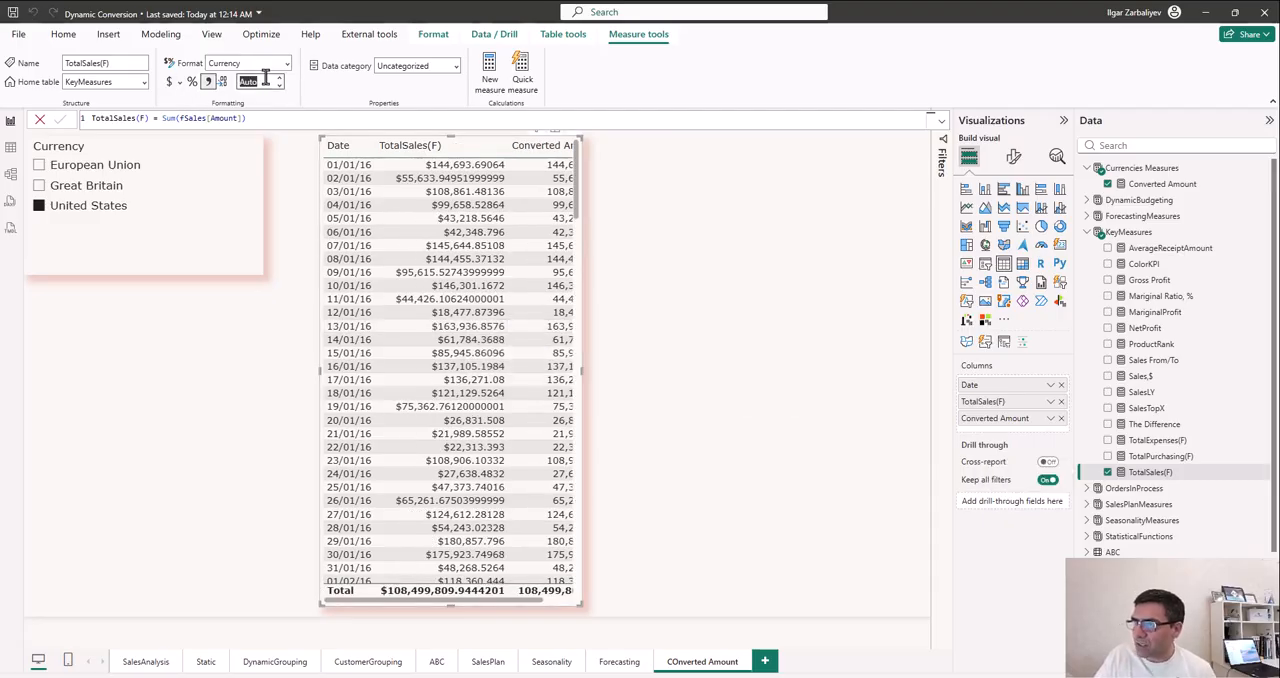
type("0")
key("Return")
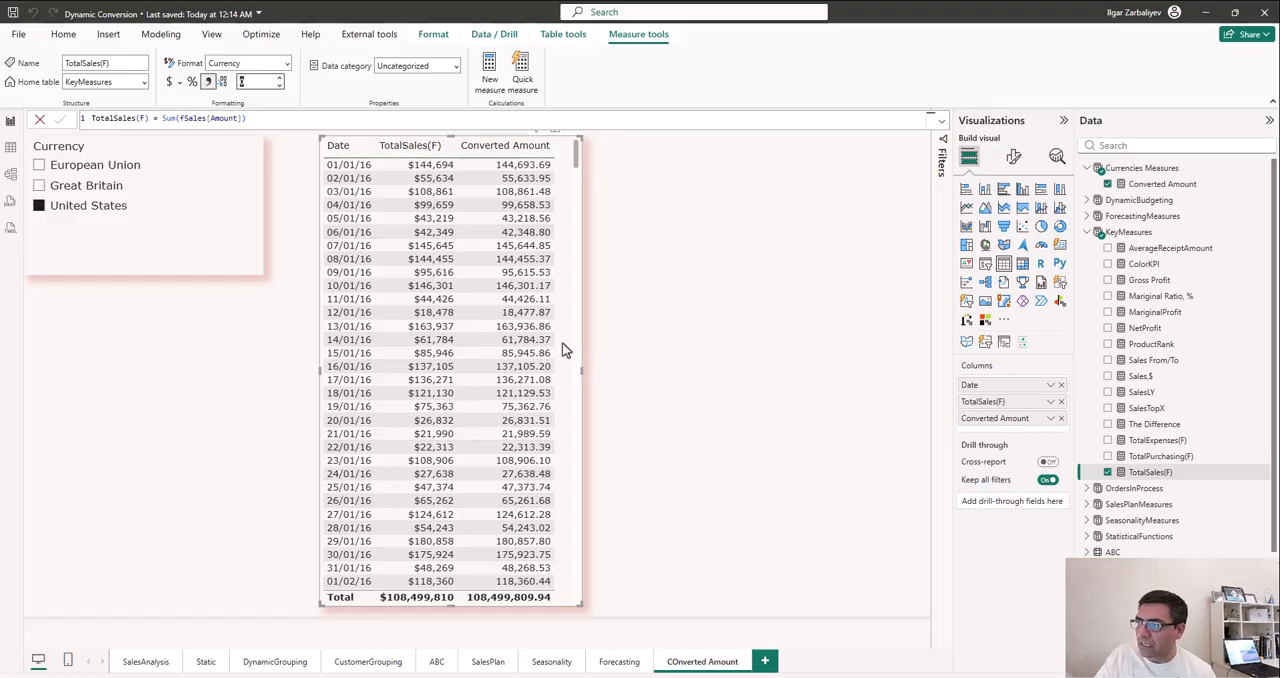
- Switch the Currency slicer to Great Britain and European Union in turn to check the Converted Amount column
left_click(113, 188)
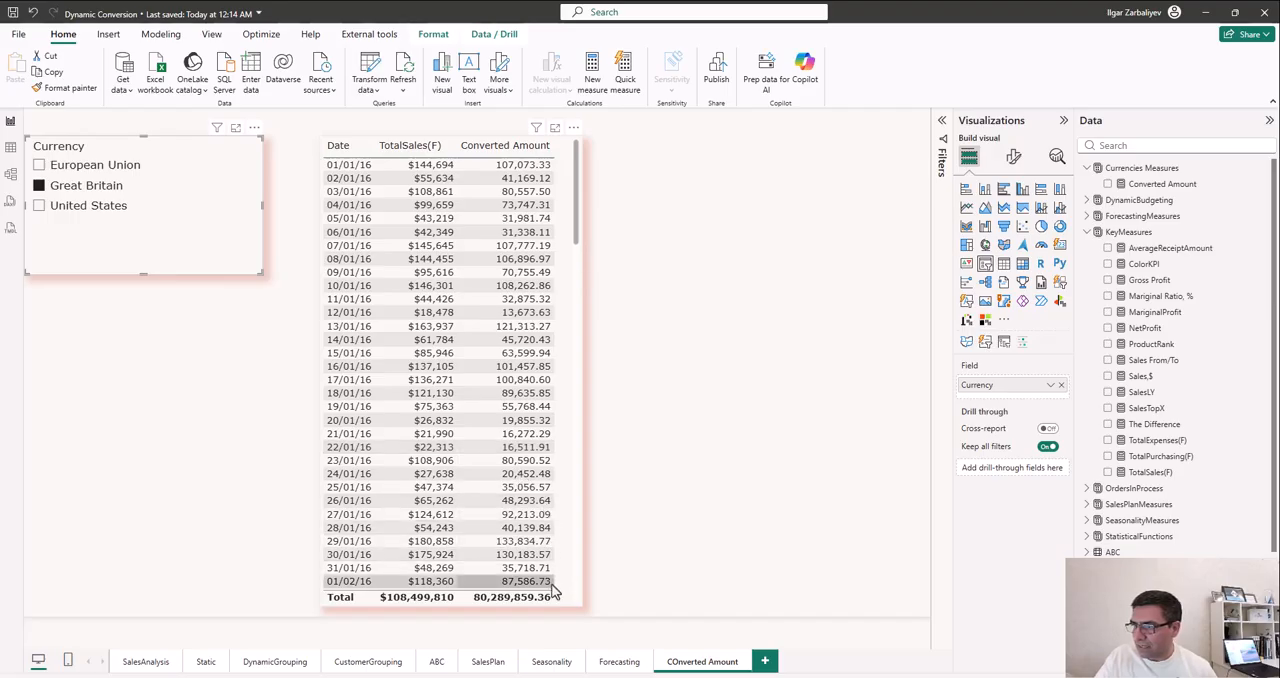
left_click(116, 166)
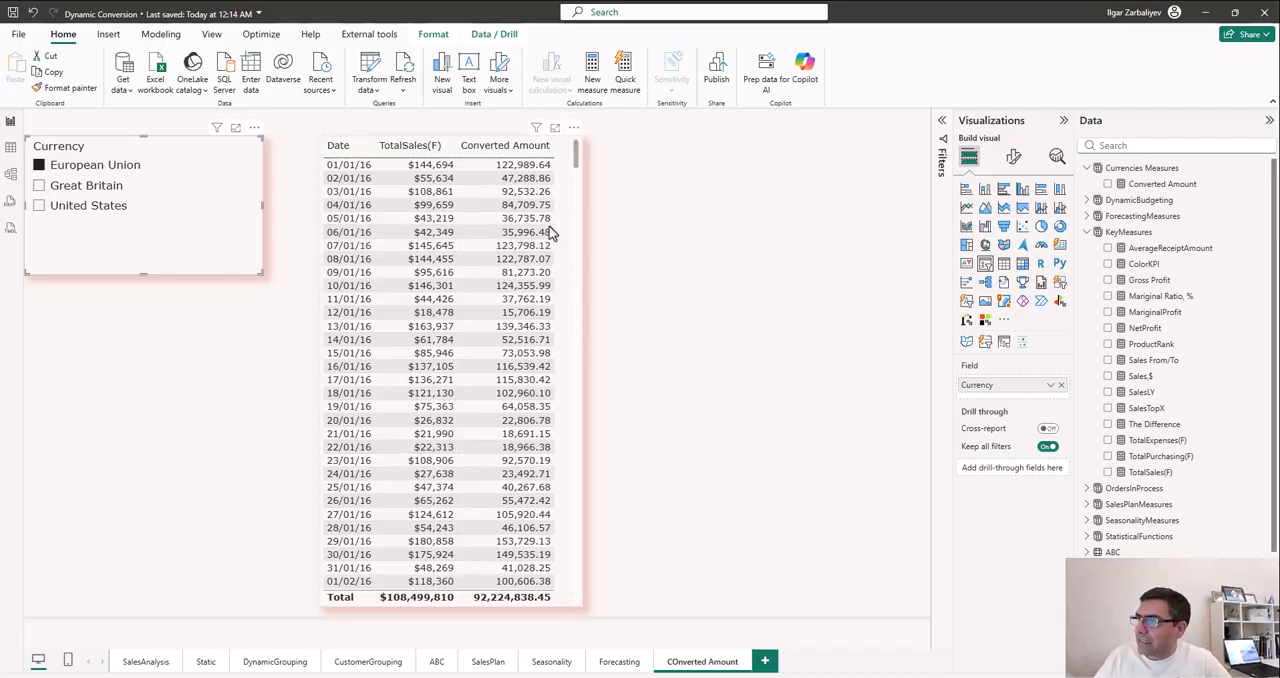
- Format the Converted Amount measure as currency, and switch its format to Dynamic
left_click(1170, 184)
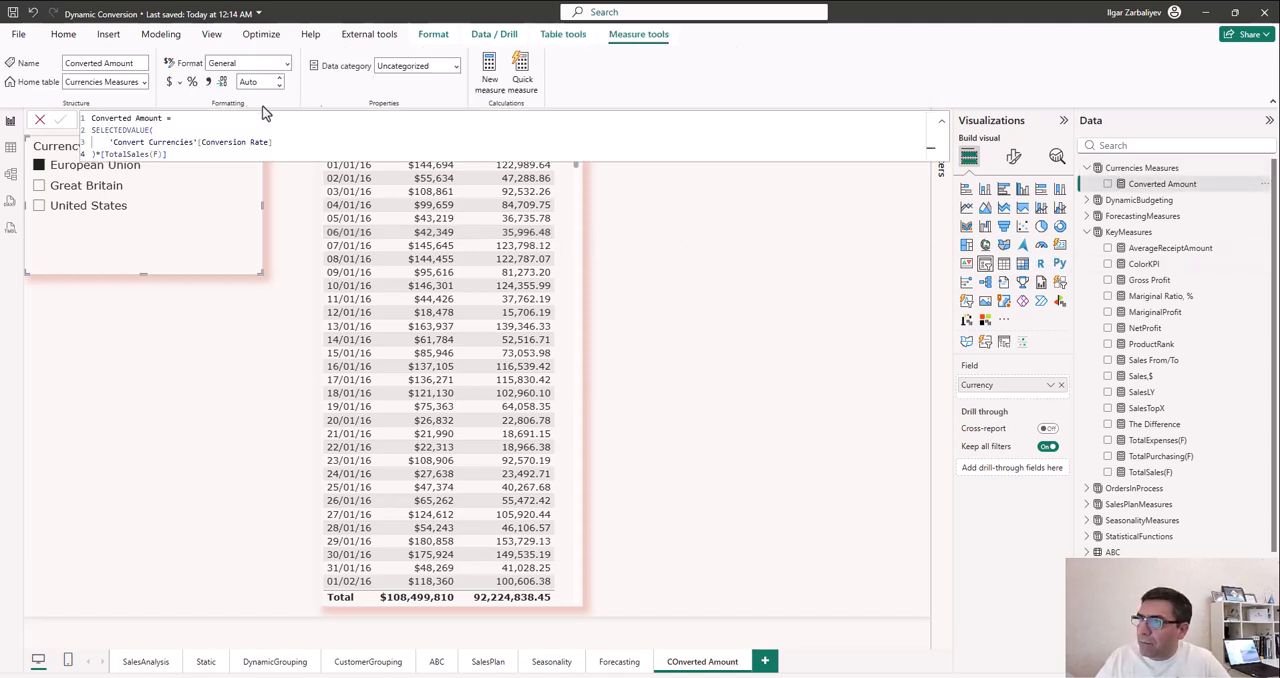
left_click(171, 83)
left_click(286, 65)
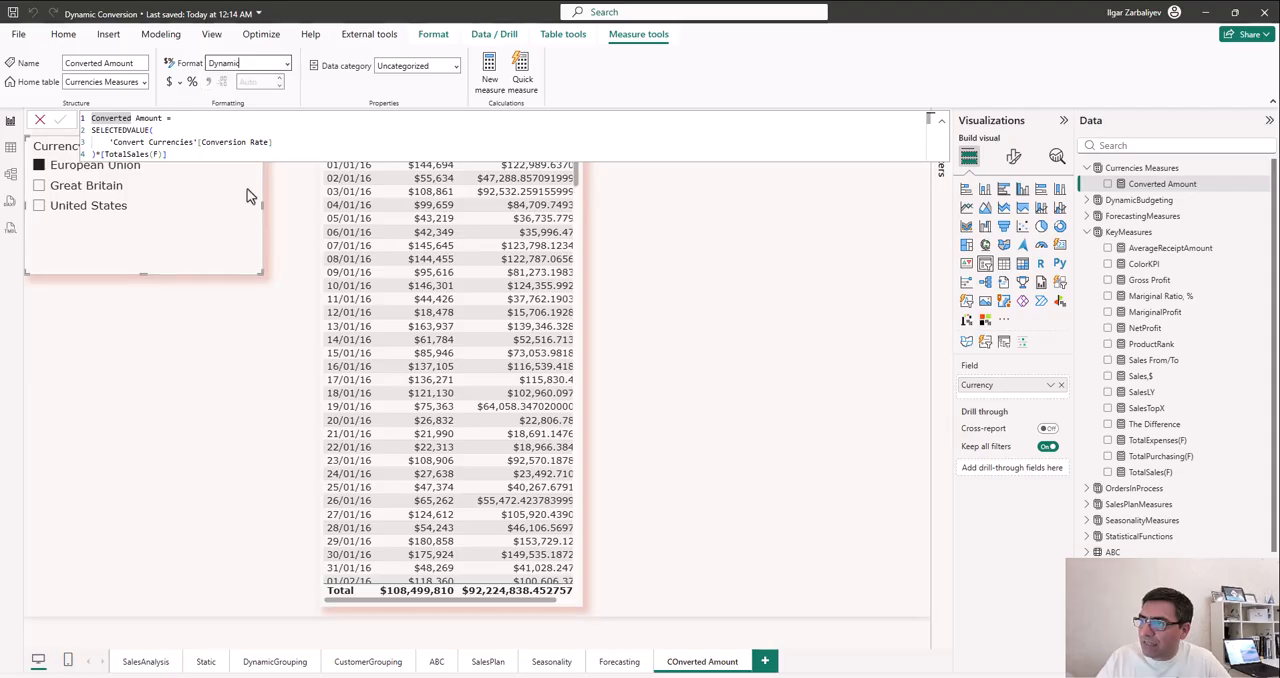
- Try SELECTEDVALUE('Convert Currencies'[Currency]) as the dynamic format expression of the Converted Amount measure
left_click_drag(486, 118, 63, 106)
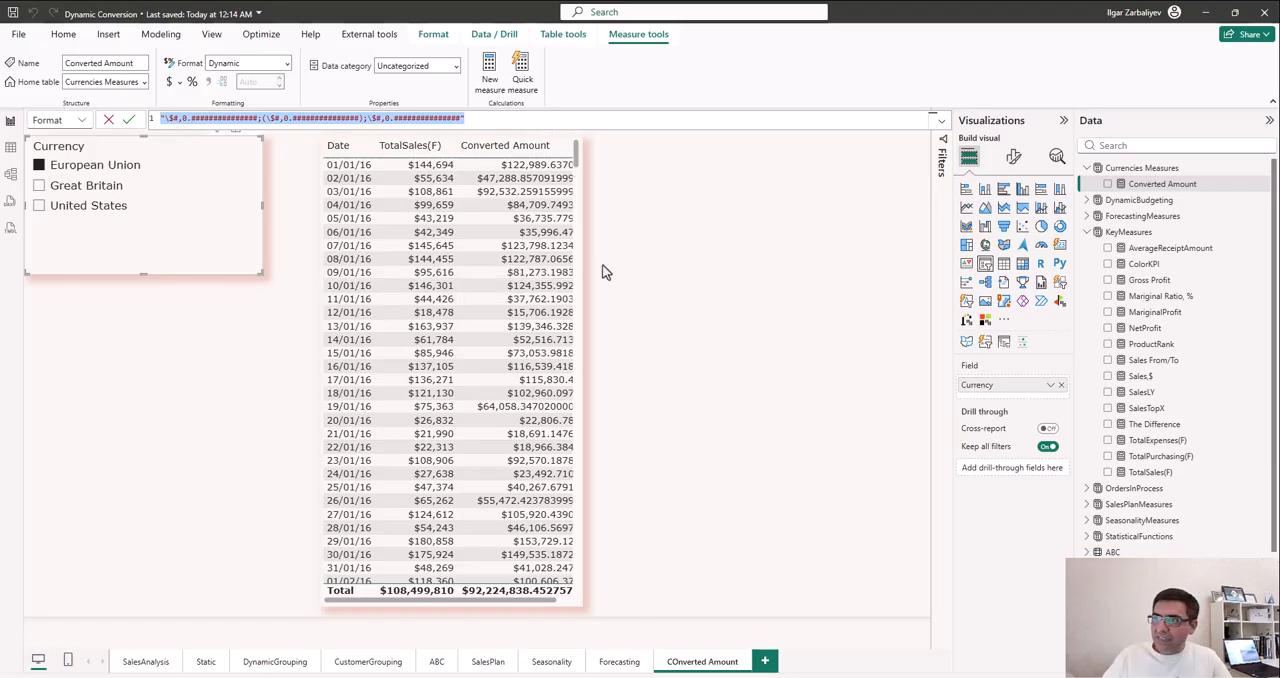
type("Selec")
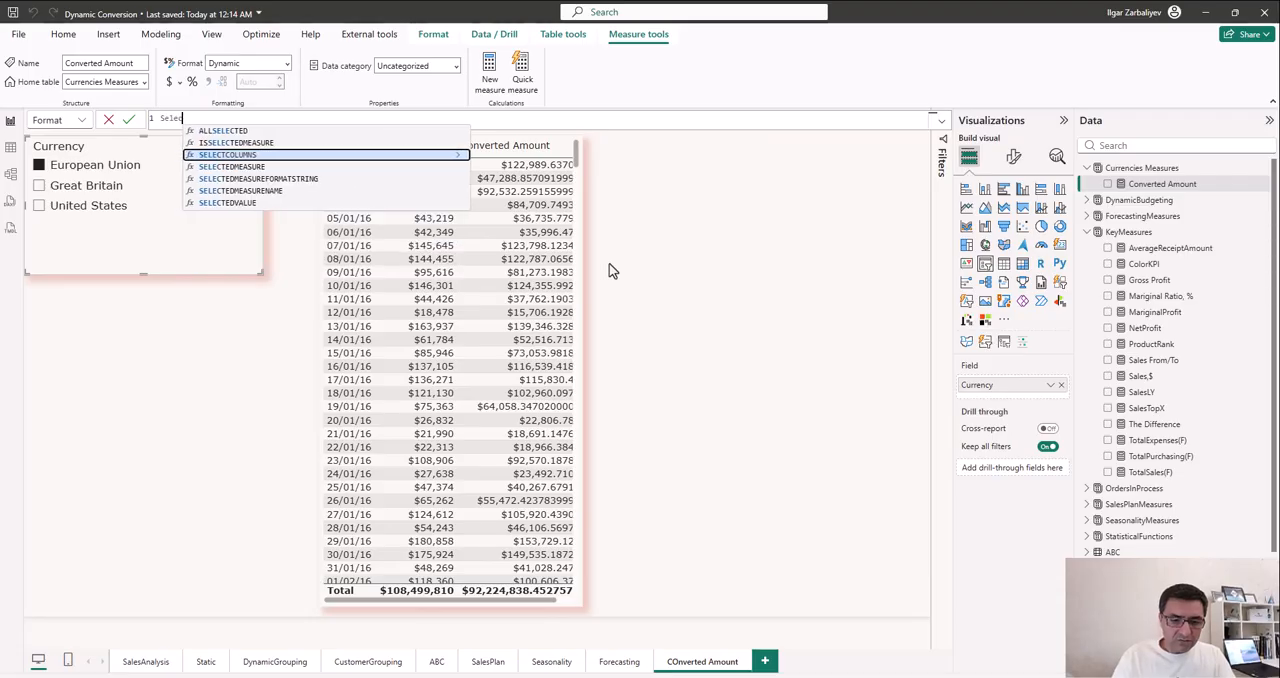
type("tedvalue")
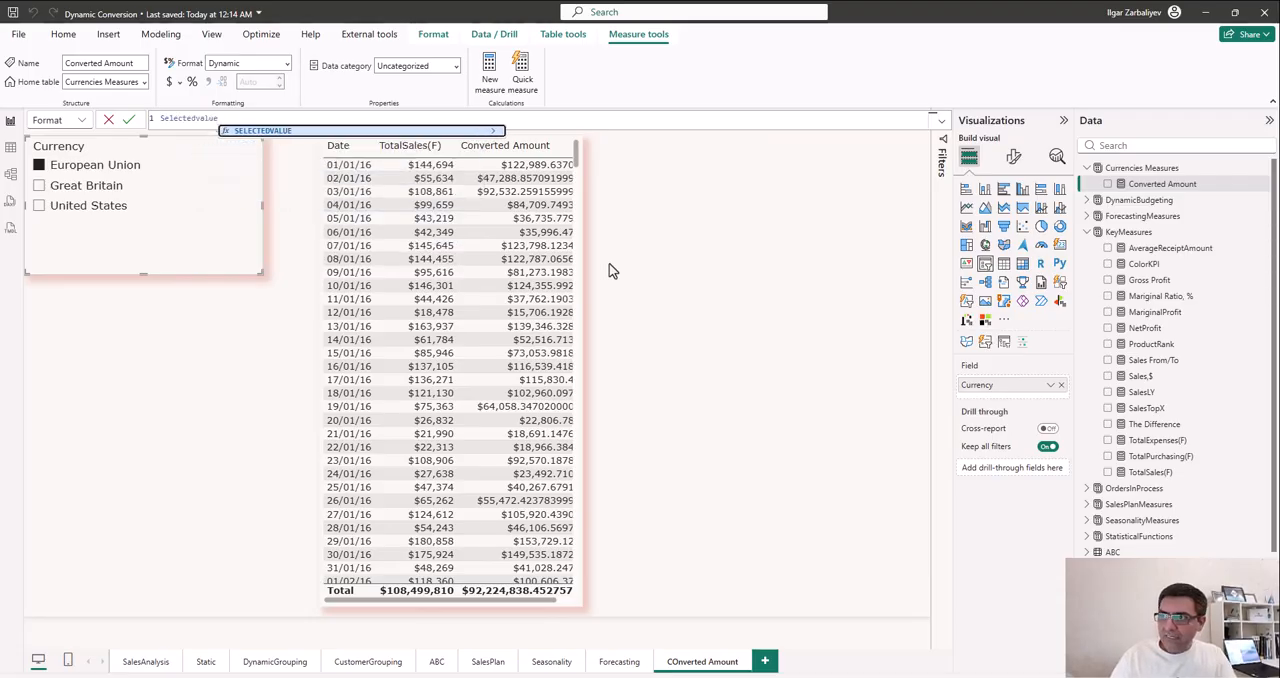
key("Tab")
type("conver")
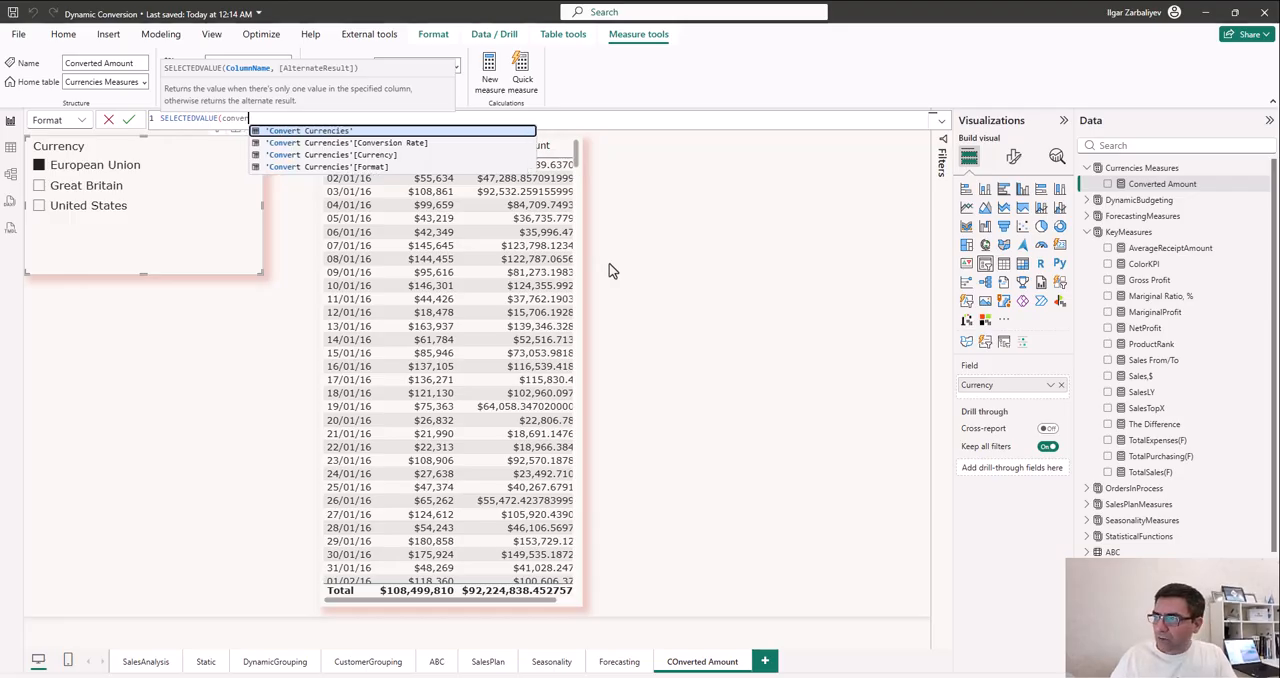
key("Down")
key("Down")
key("Tab")
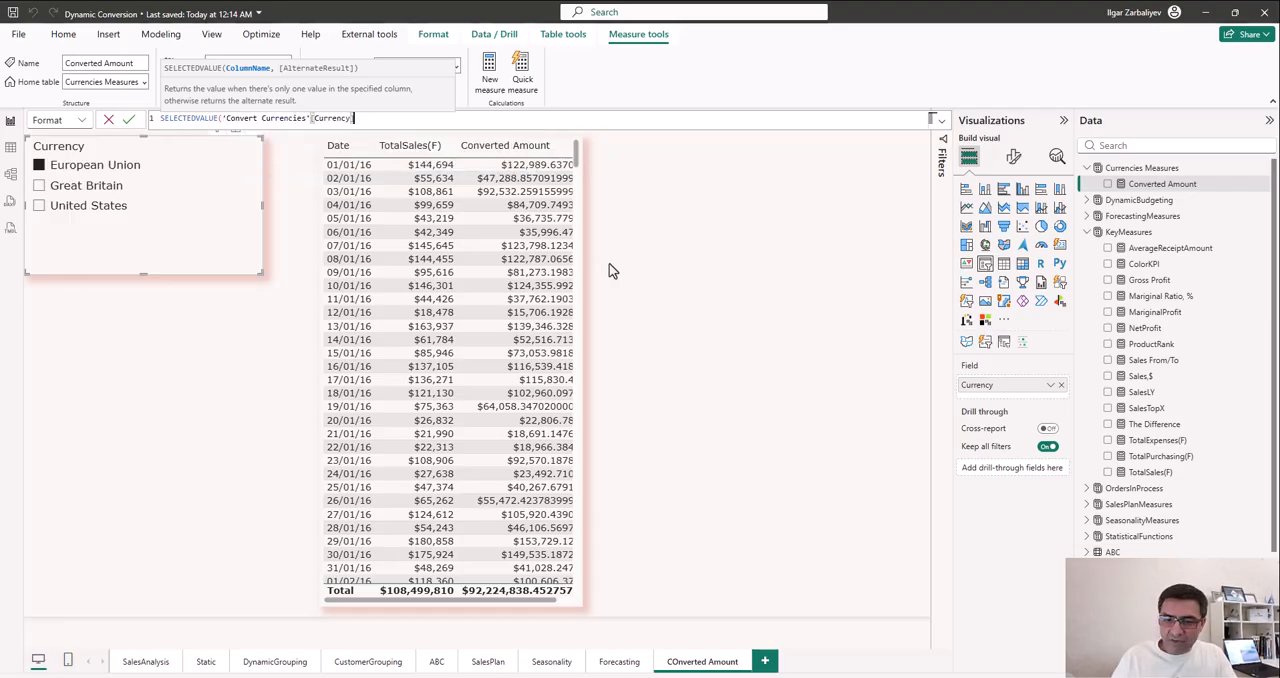
type(")")
key("Return")
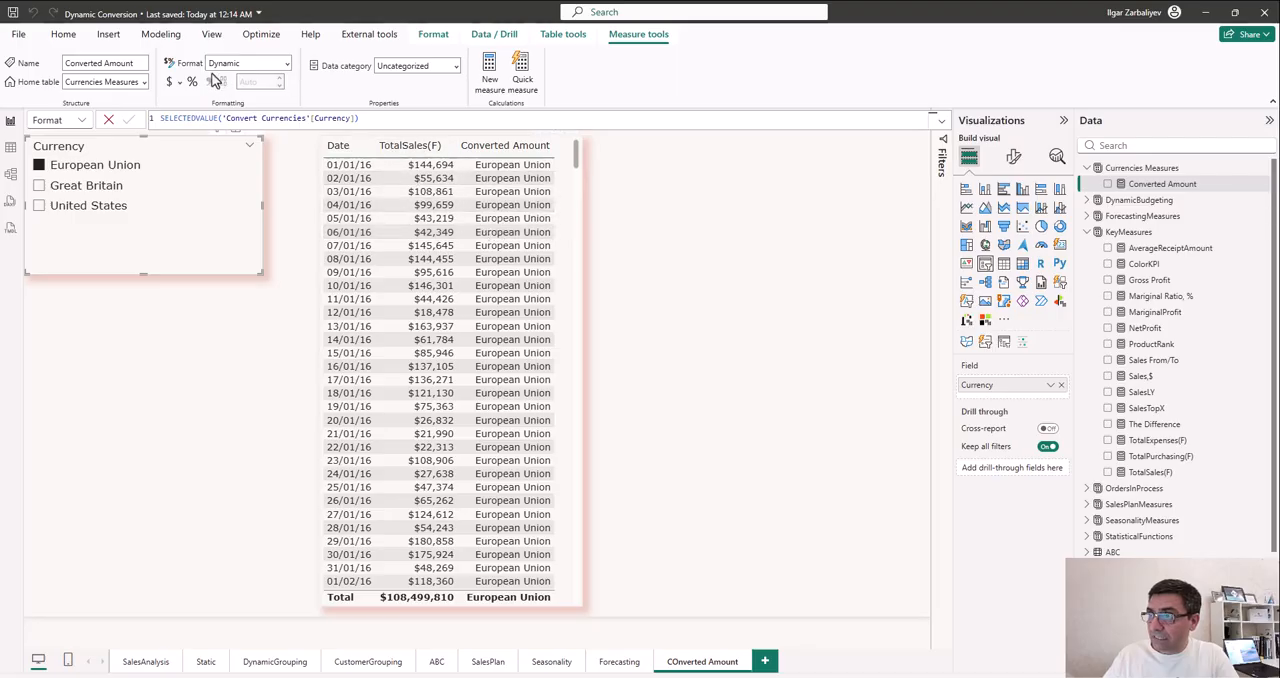
- Reset the Converted Amount measure's format to Currency and set it back to Dynamic
left_click(170, 82)
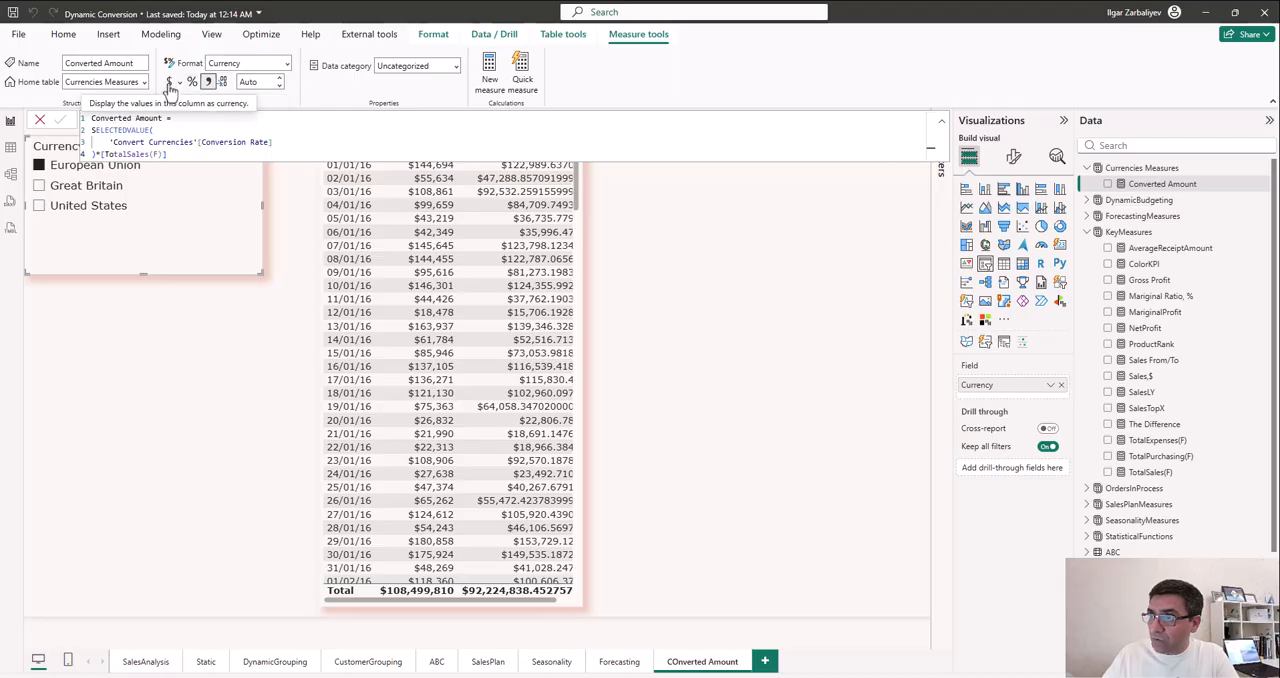
left_click(282, 63)
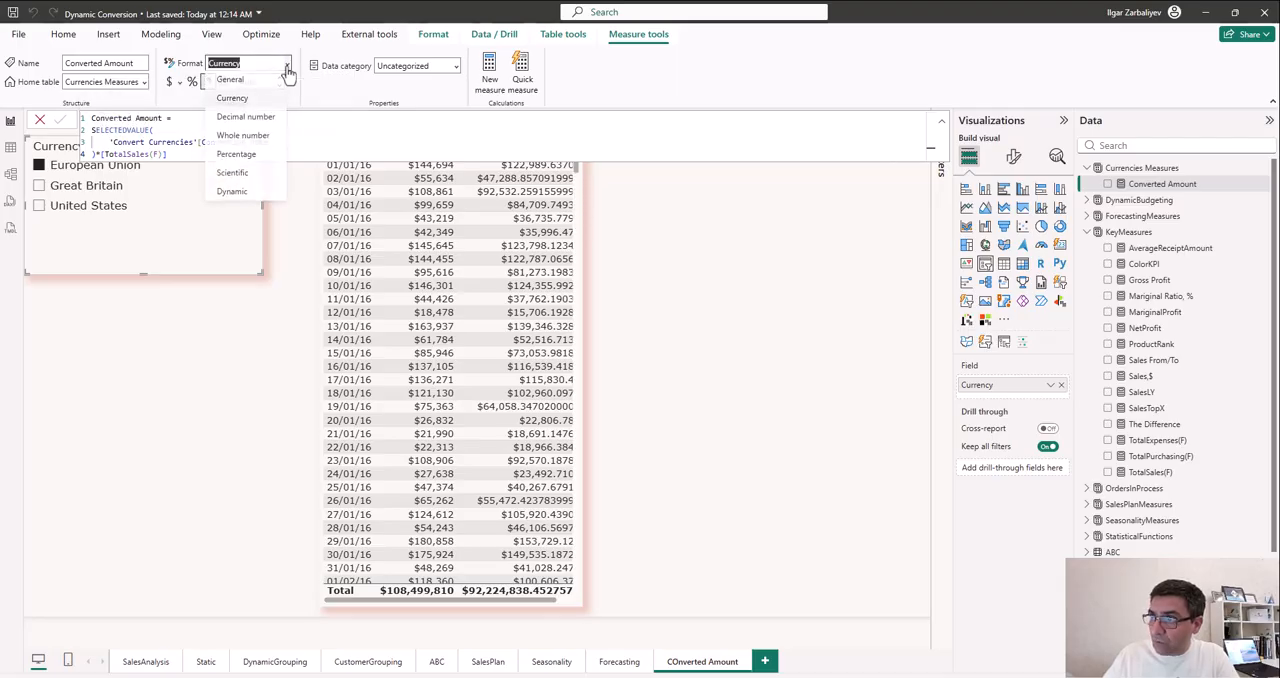
left_click(248, 194)
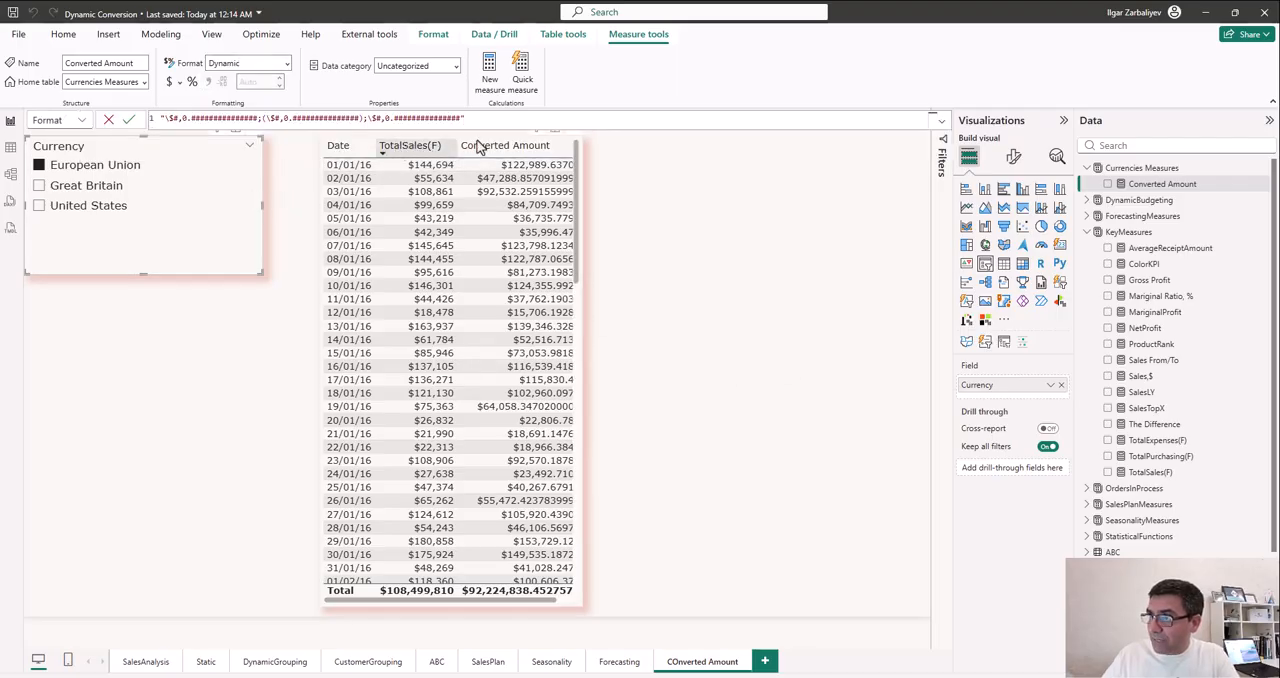
- Replace the Converted Amount measure's dynamic format string with SELECTEDVALUE('Convert Currencies'[Format])
left_click_drag(468, 118, 150, 116)
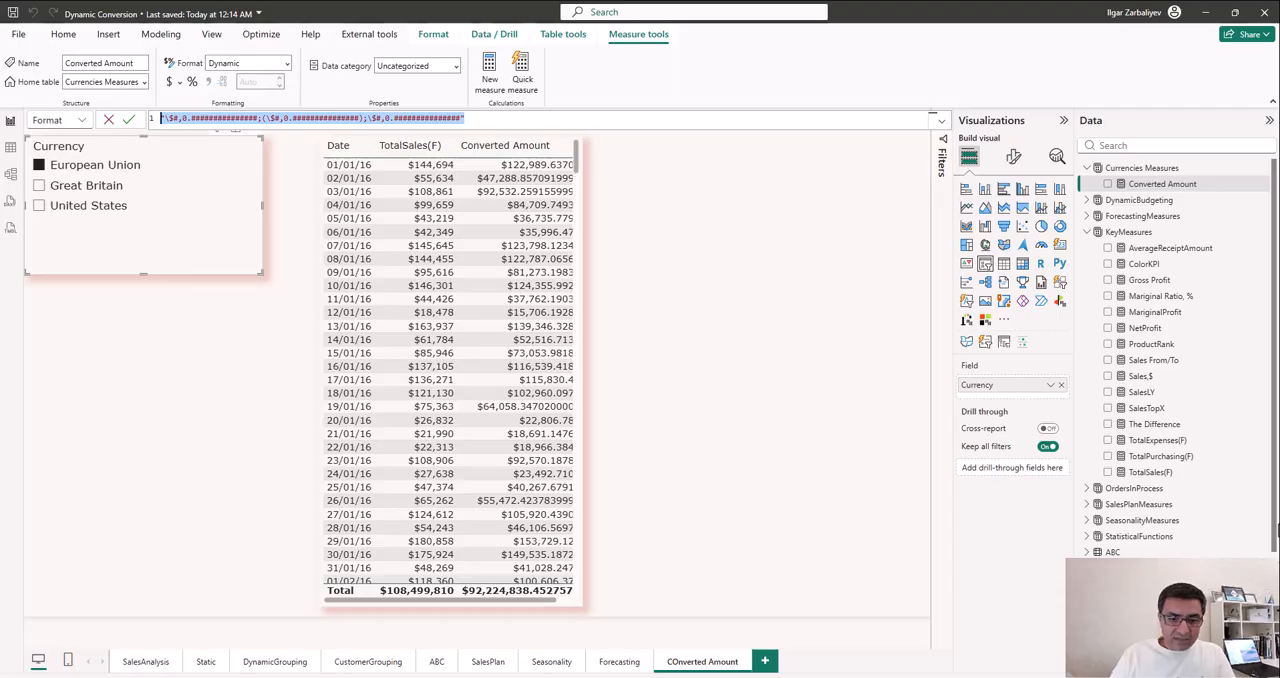
type("Selectedvalue")
key("Tab")
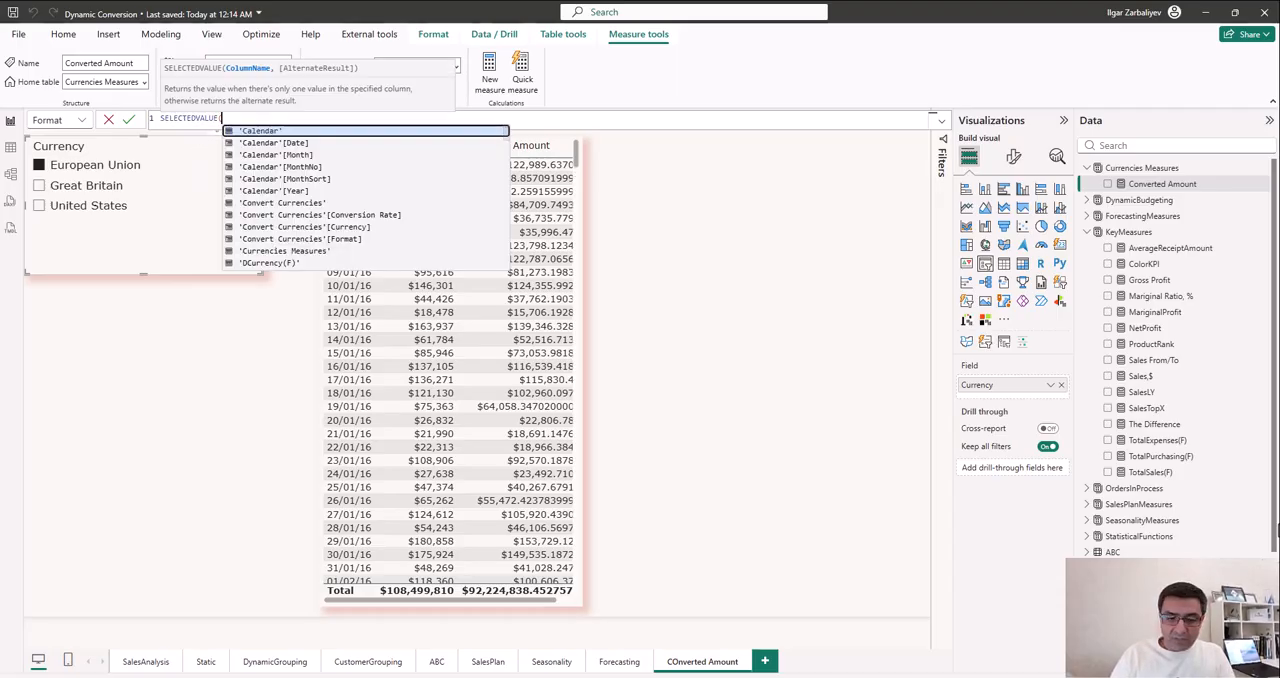
type("conver")
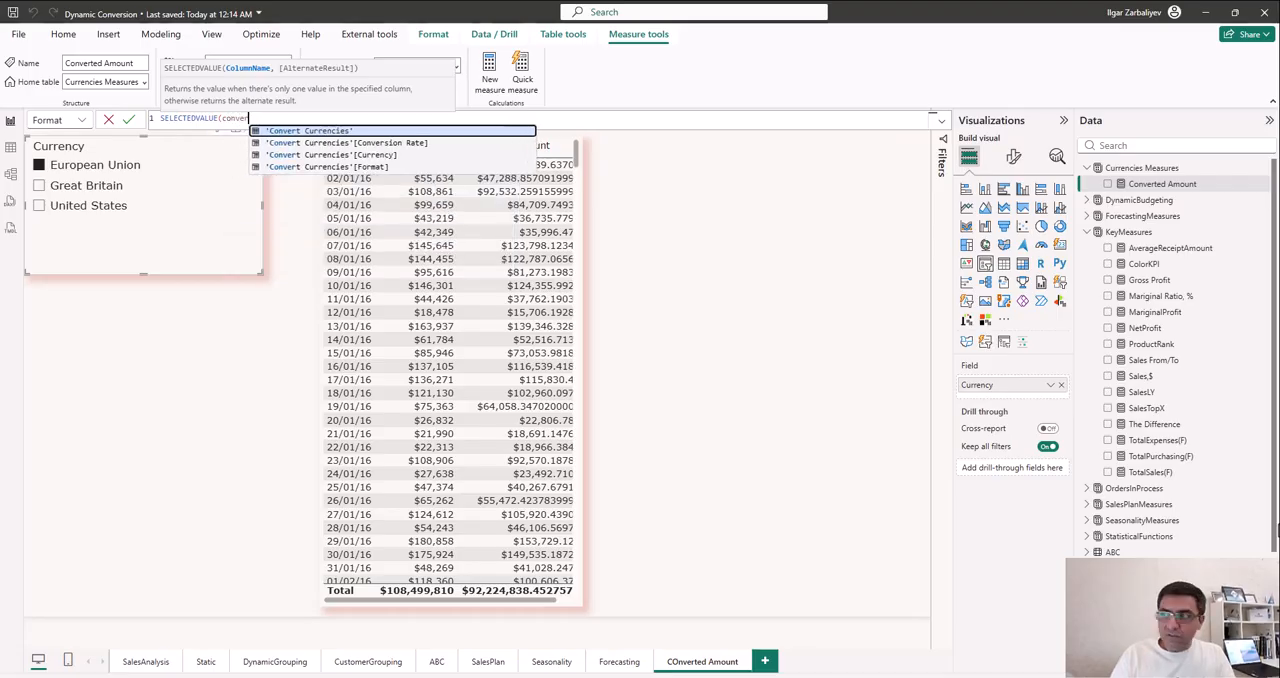
key("Down")
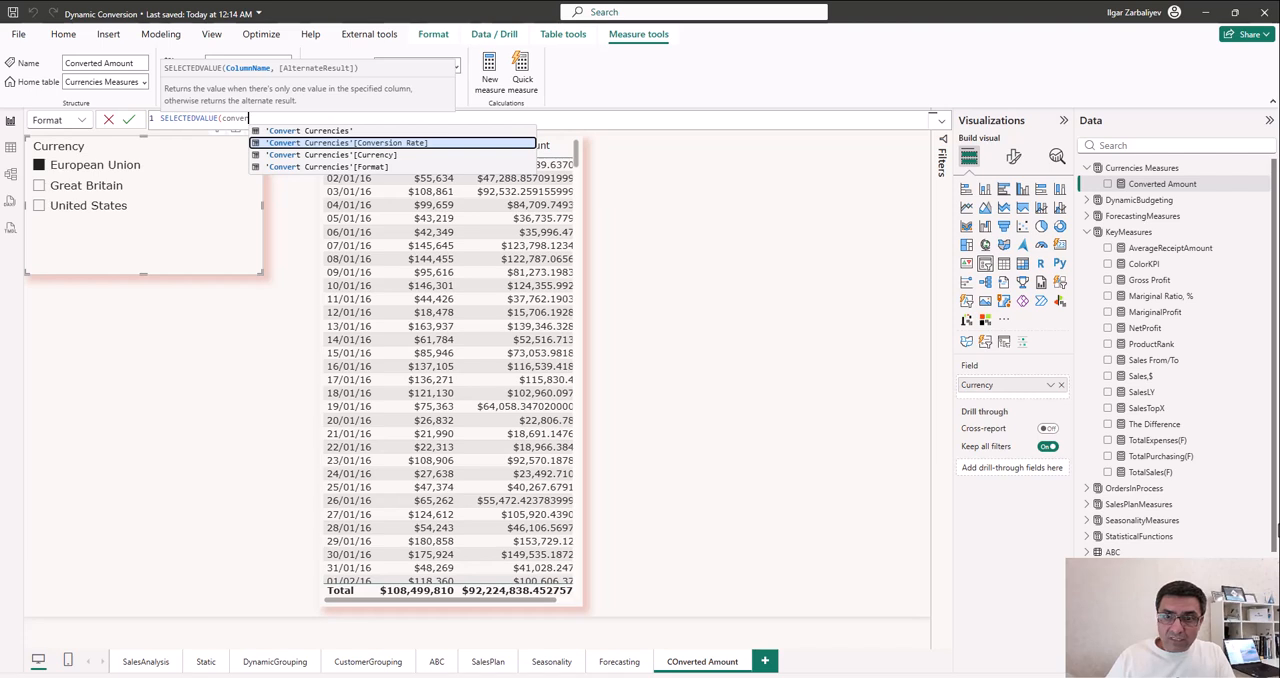
key("Down")
key("Down")
key("Tab")
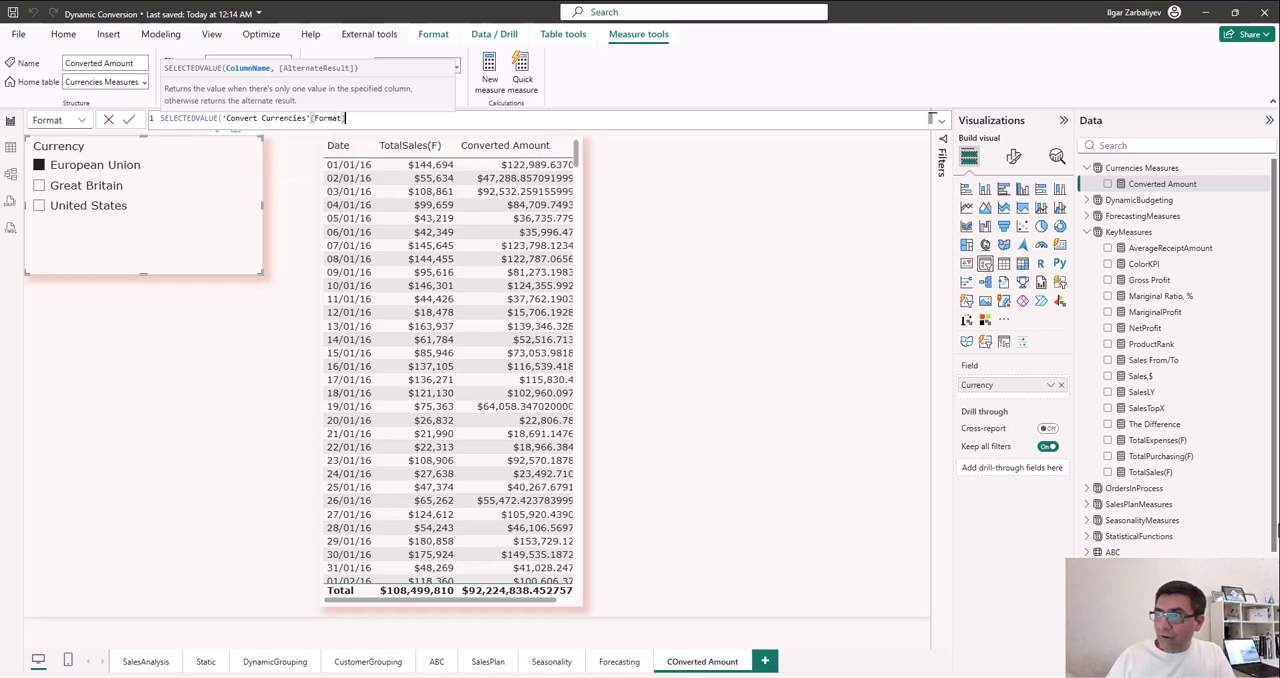
type(")")
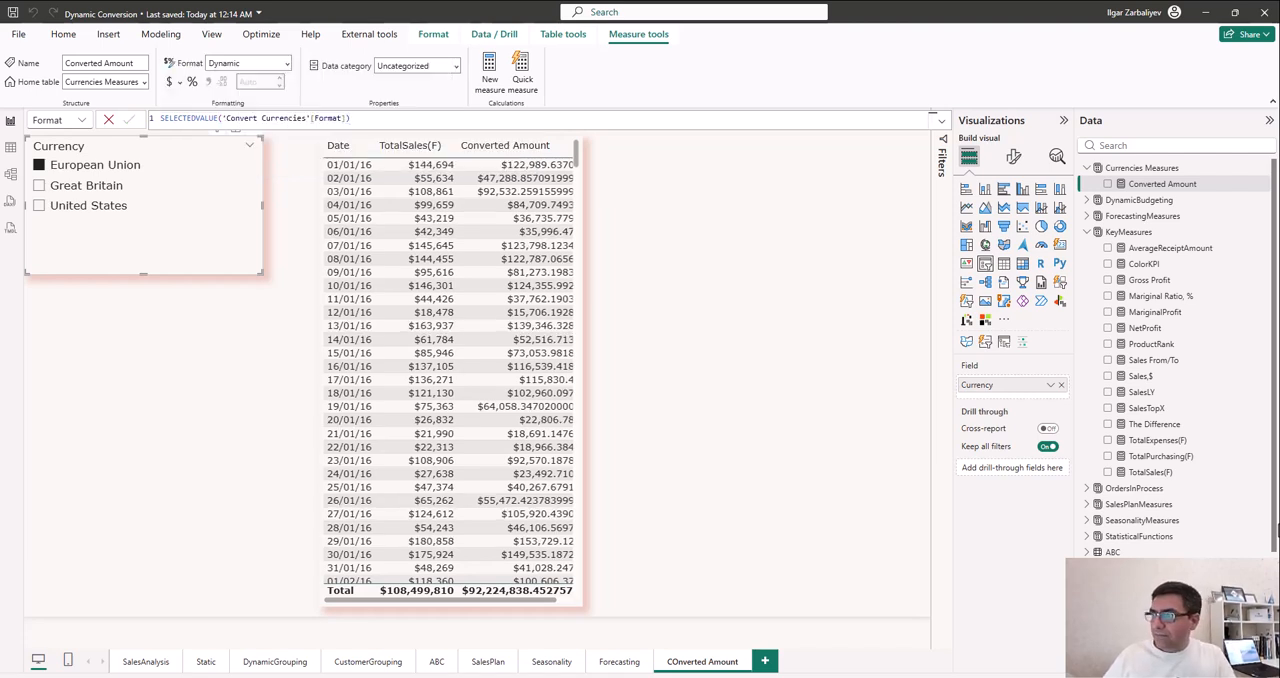
key("Return")
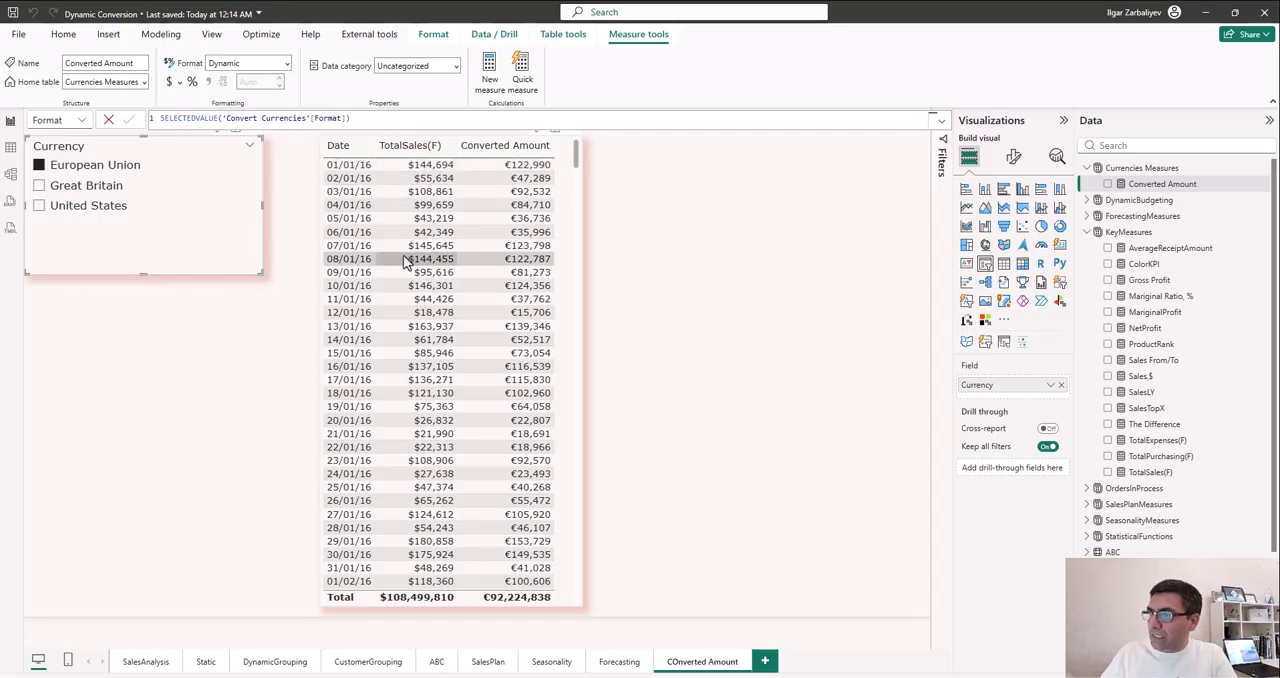
- Select Great Britain in the Currency slicer to check the currency formatting of the Converted Amount column
left_click(113, 188)
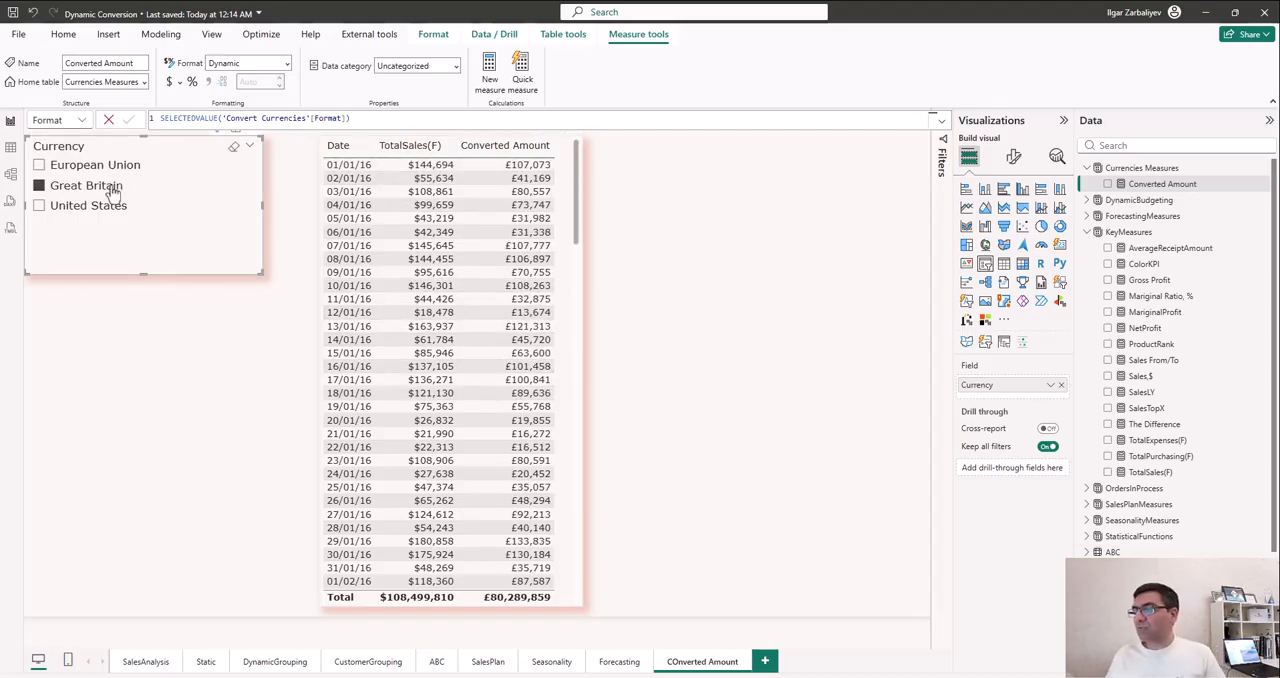